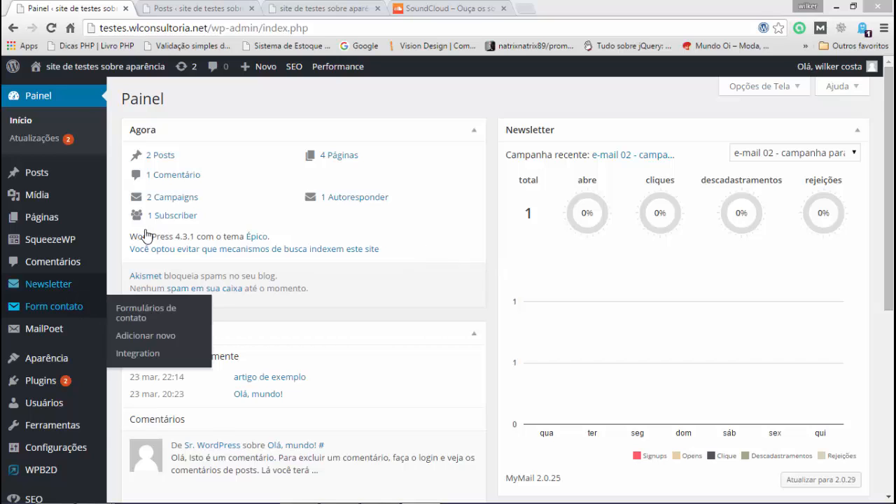
{"action": "mouse_move", "coordinate": [119, 66]}
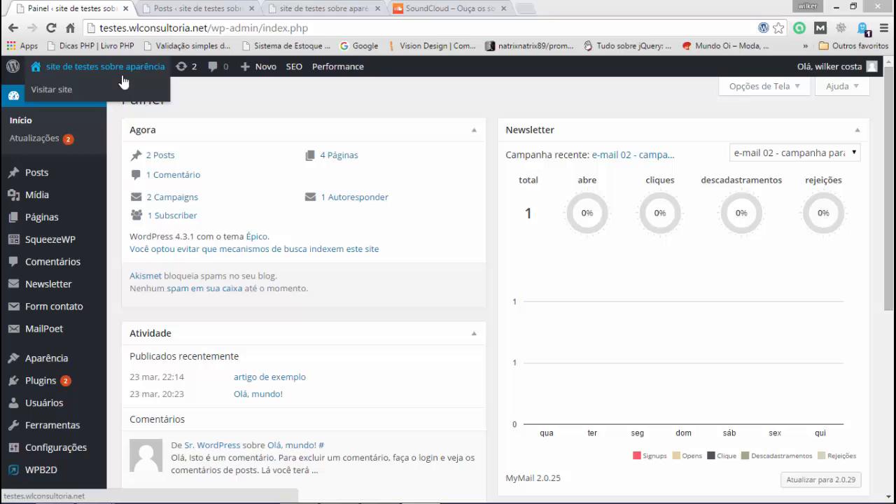
{"action": "left_click", "coordinate": [188, 9]}
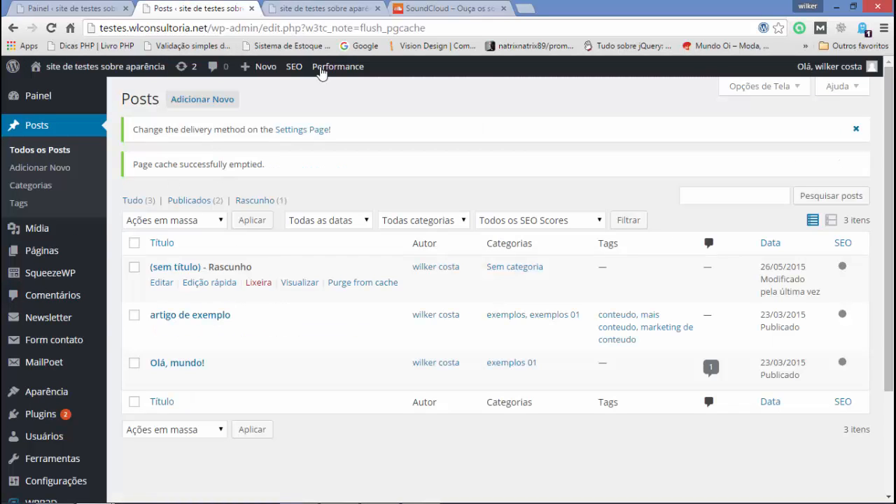
{"action": "left_click", "coordinate": [302, 8]}
{"action": "scroll", "coordinate": [340, 194], "scroll_direction": "down", "scroll_amount": 1}
{"action": "scroll", "coordinate": [341, 195], "scroll_direction": "up", "scroll_amount": 1}
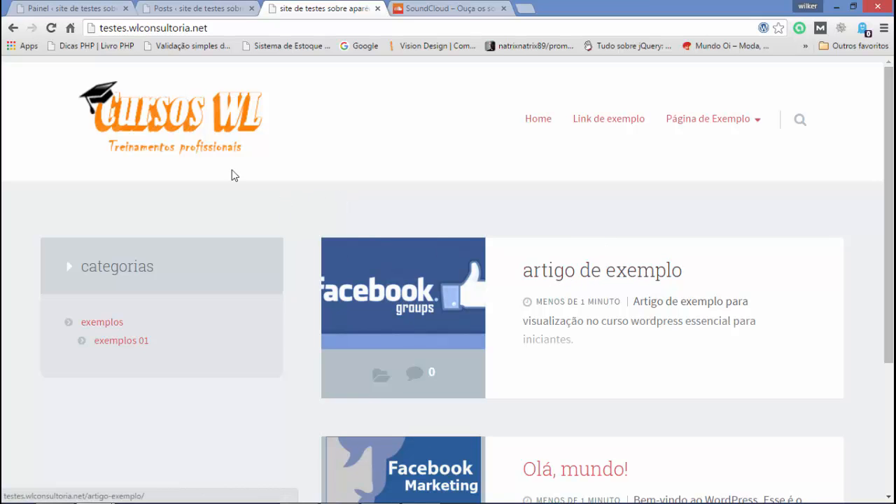
- Go from the WordPress dashboard to the installed plugins and open the page for adding a new plugin
{"action": "left_click", "coordinate": [96, 16]}
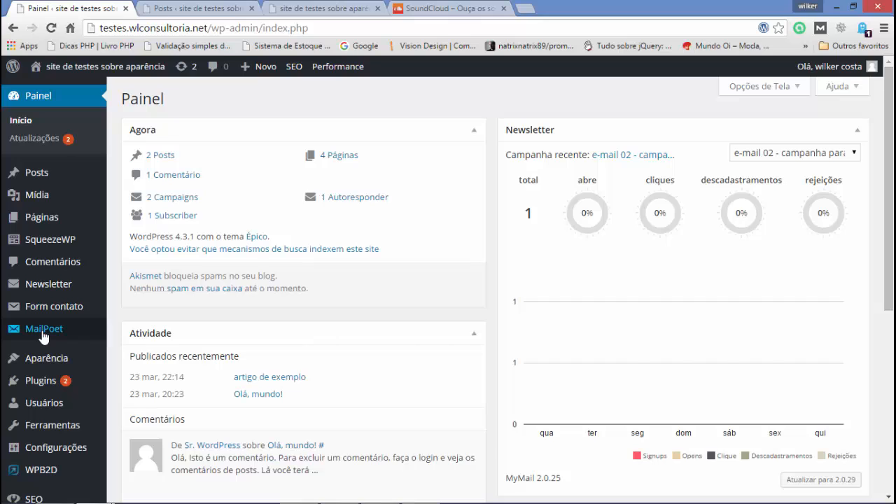
{"action": "scroll", "coordinate": [45, 326], "scroll_direction": "down", "scroll_amount": 1}
{"action": "mouse_move", "coordinate": [48, 329]}
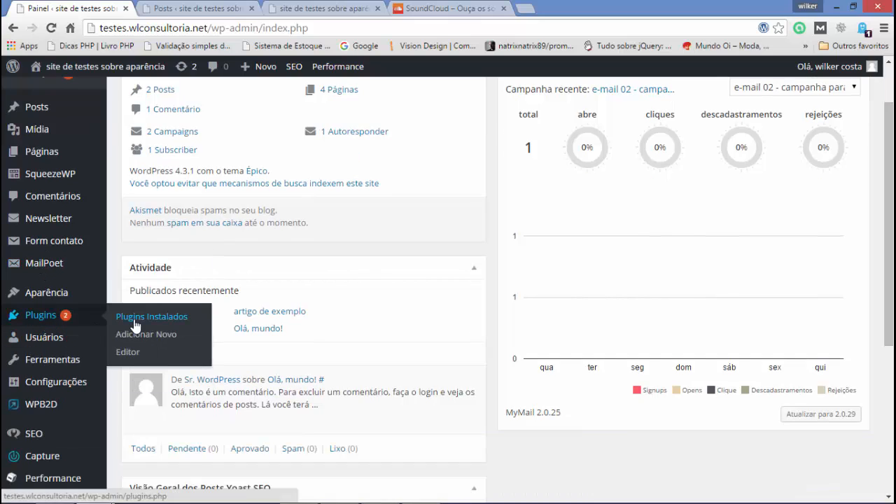
{"action": "left_click", "coordinate": [162, 347]}
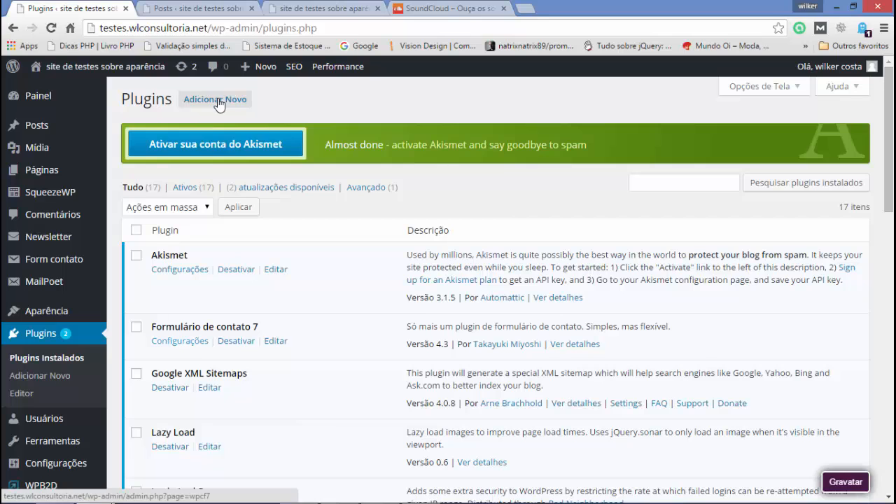
{"action": "left_click", "coordinate": [218, 103]}
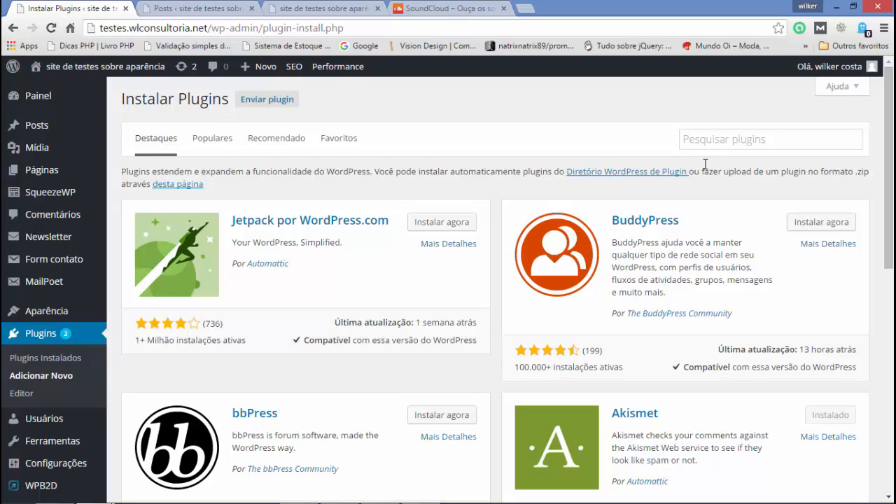
- Search the plugin directory for "powerpress"
{"action": "left_click", "coordinate": [716, 147]}
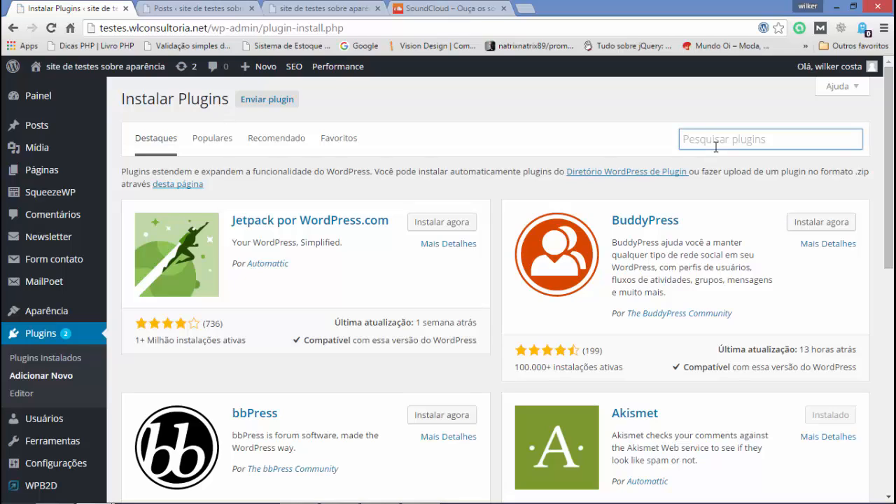
{"action": "left_click", "coordinate": [222, 143]}
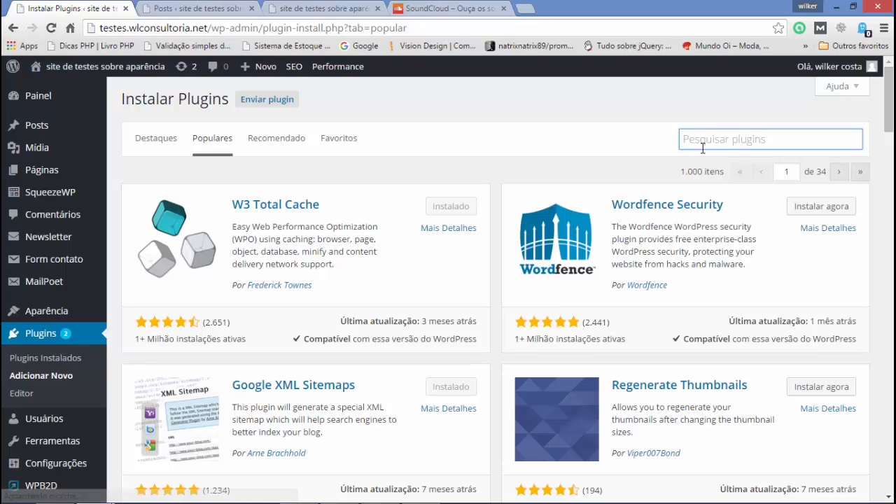
{"action": "type", "text": "power"}
{"action": "key", "text": "Down"}
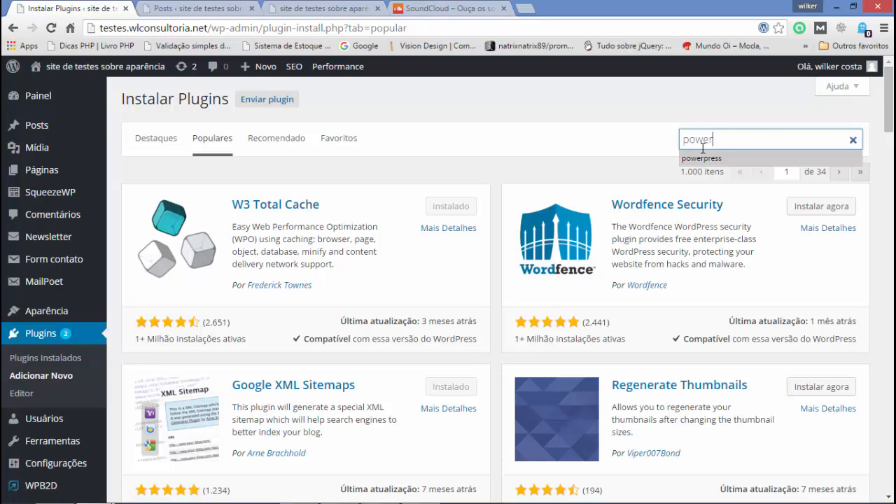
{"action": "key", "text": "Return"}
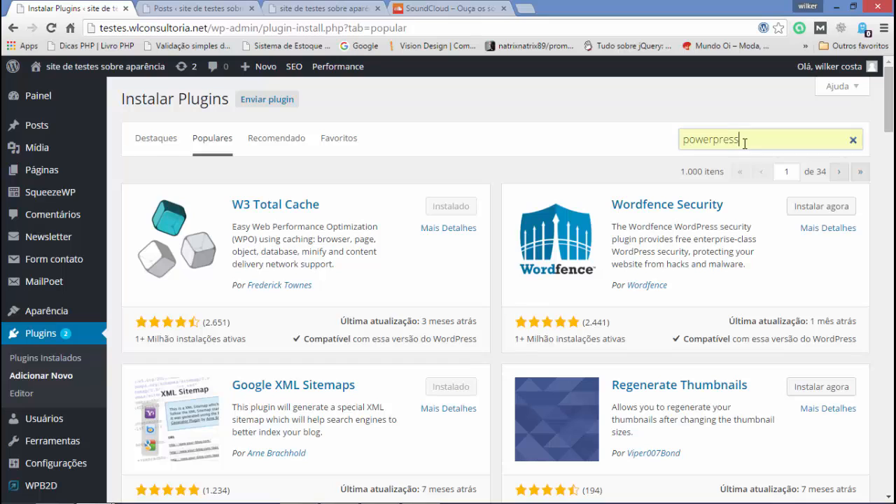
{"action": "key", "text": "Return"}
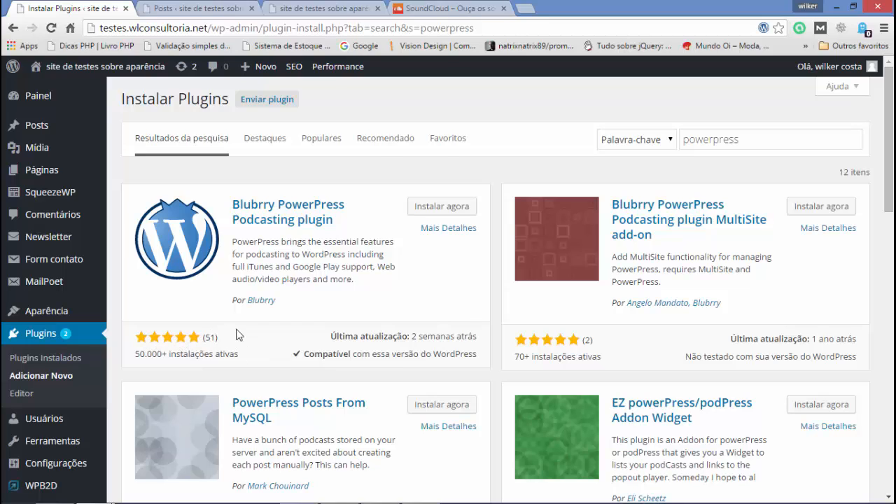
- Check the details of the Blubrry PowerPress Podcasting plugin, then install and activate it
{"action": "left_click", "coordinate": [444, 233]}
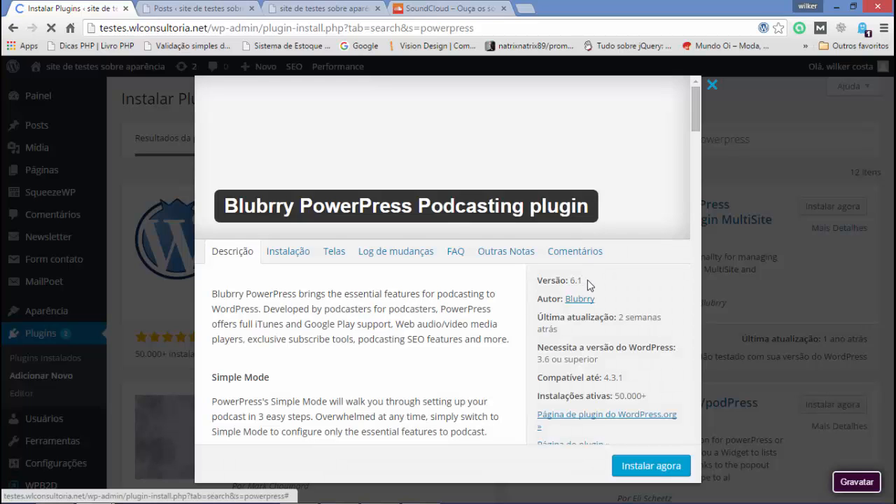
{"action": "left_click", "coordinate": [711, 85]}
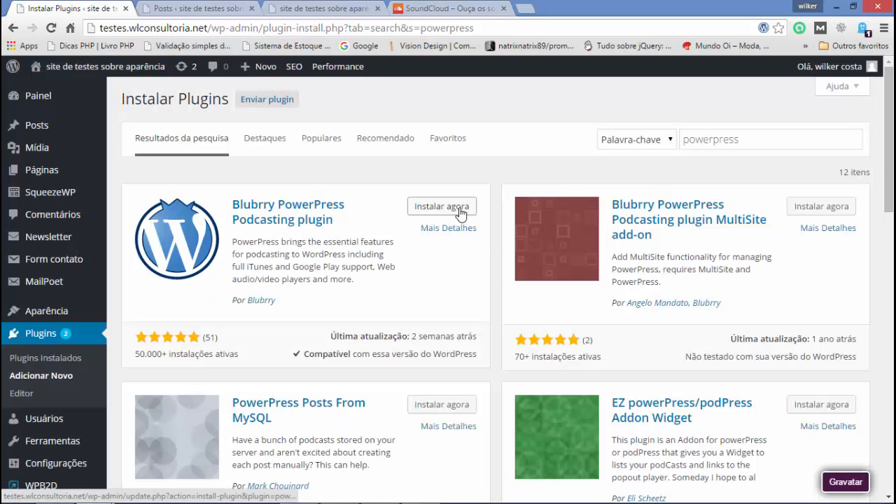
{"action": "left_click", "coordinate": [449, 210]}
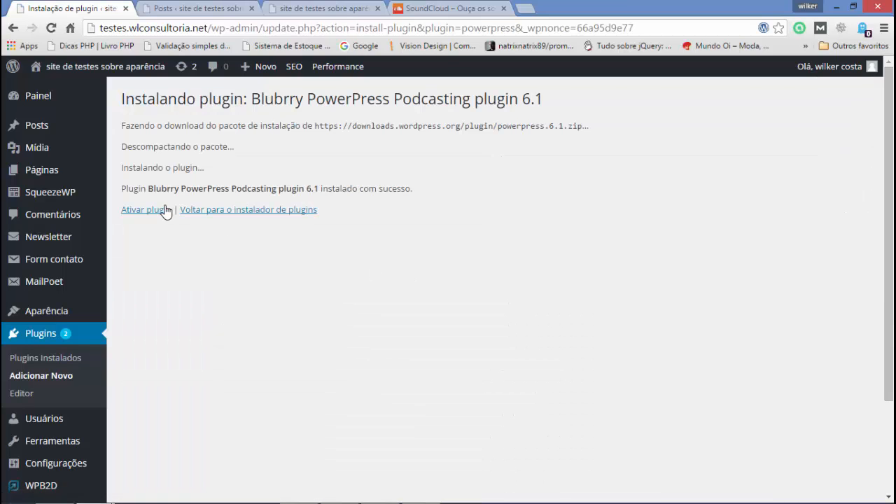
{"action": "left_click", "coordinate": [165, 210]}
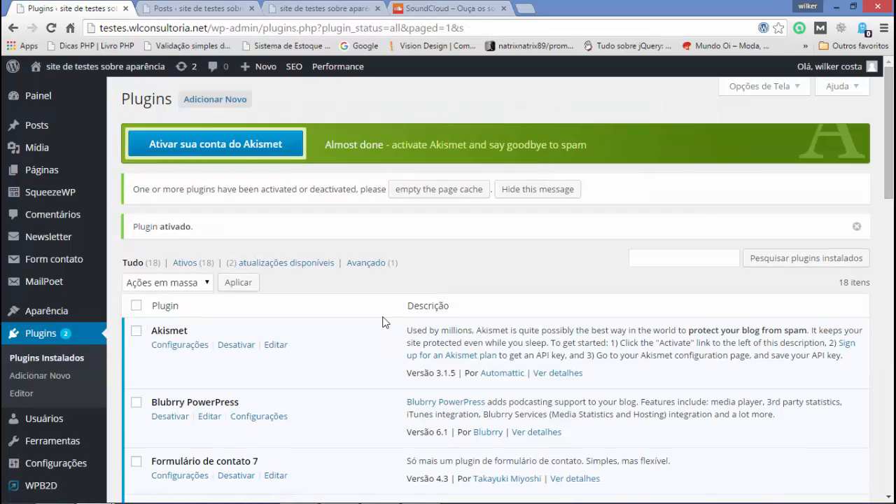
{"action": "scroll", "coordinate": [70, 280], "scroll_direction": "down", "scroll_amount": 4}
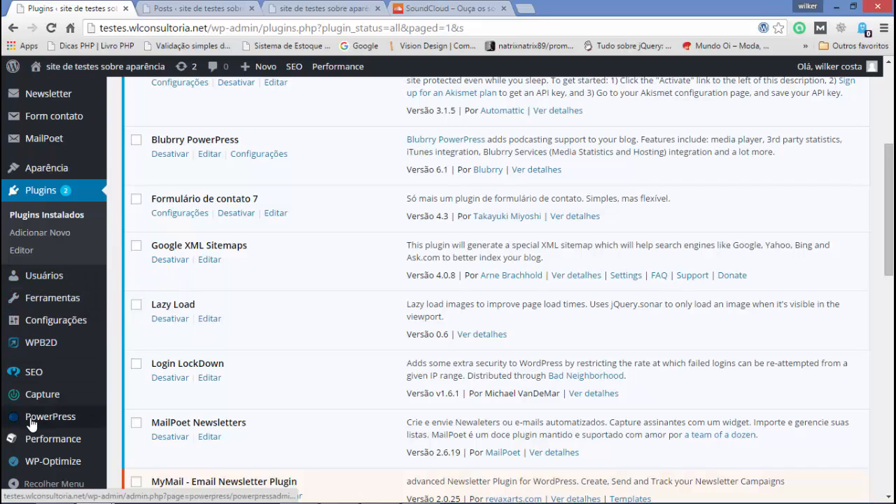
{"action": "mouse_move", "coordinate": [90, 426]}
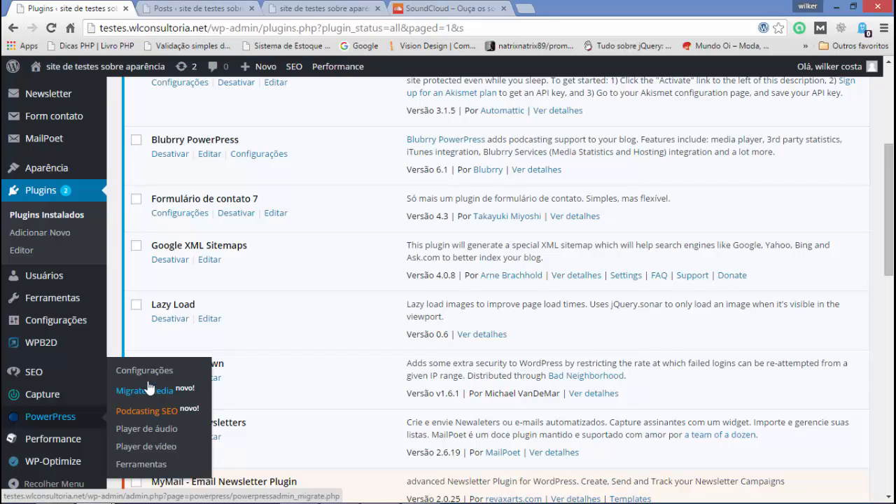
{"action": "left_click", "coordinate": [168, 9]}
{"action": "left_click", "coordinate": [329, 8]}
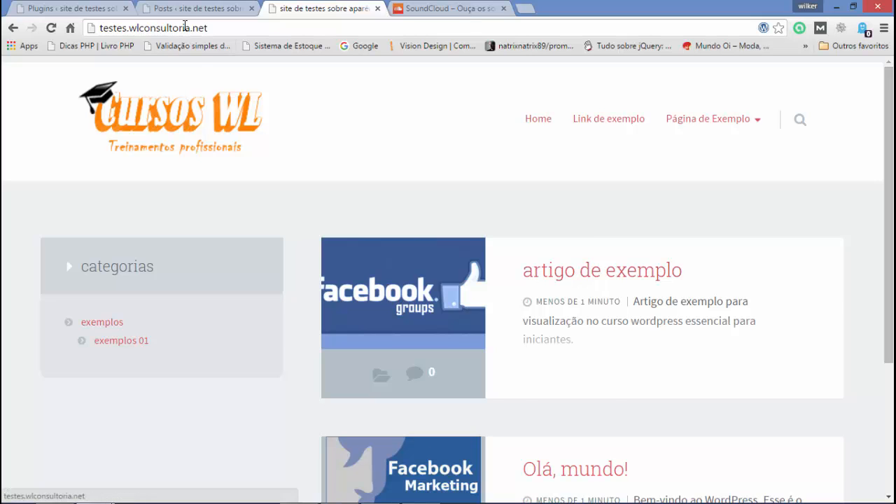
- Open the "artigo de exemplo" post for editing and examine the podcast episode section below its content
{"action": "left_click", "coordinate": [184, 10]}
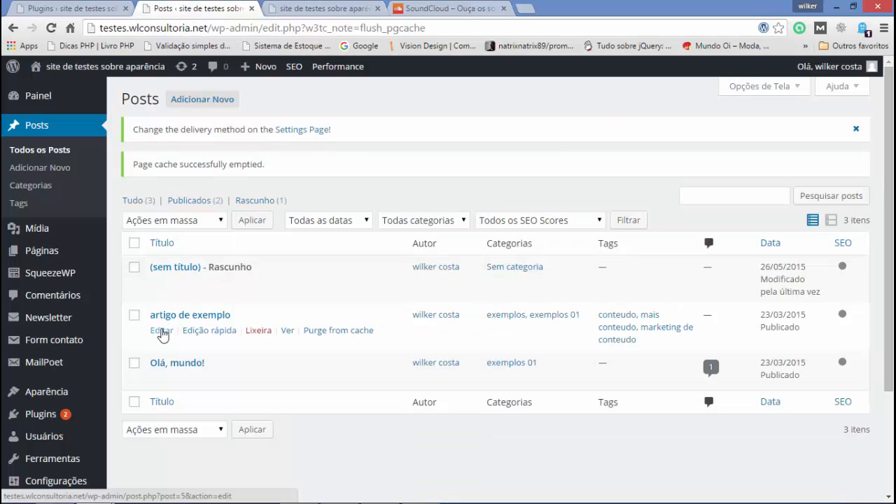
{"action": "left_click", "coordinate": [161, 332]}
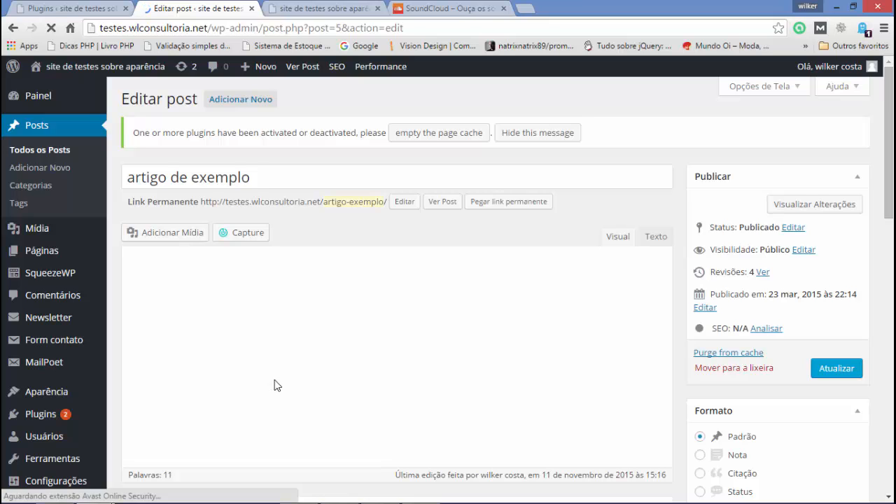
{"action": "scroll", "coordinate": [275, 385], "scroll_direction": "down", "scroll_amount": 10}
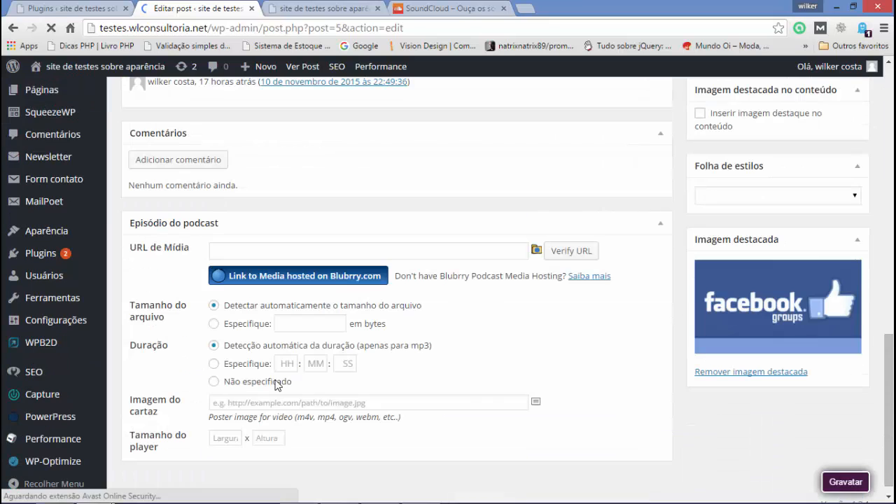
{"action": "scroll", "coordinate": [168, 231], "scroll_direction": "up", "scroll_amount": 10}
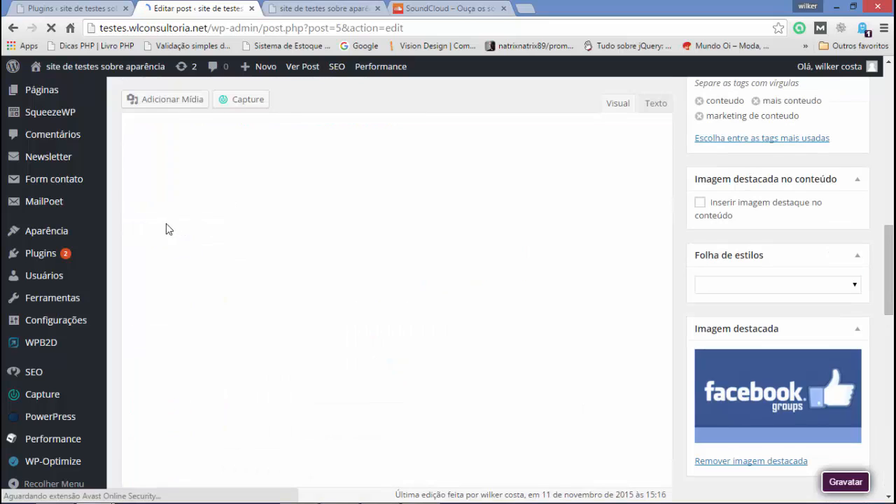
{"action": "scroll", "coordinate": [273, 301], "scroll_direction": "down", "scroll_amount": 10}
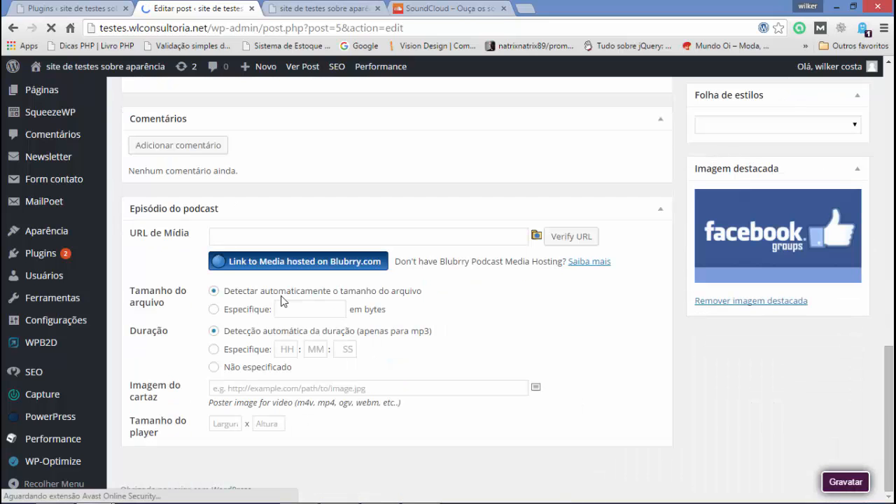
{"action": "scroll", "coordinate": [192, 242], "scroll_direction": "up", "scroll_amount": 4}
{"action": "scroll", "coordinate": [205, 254], "scroll_direction": "down", "scroll_amount": 3}
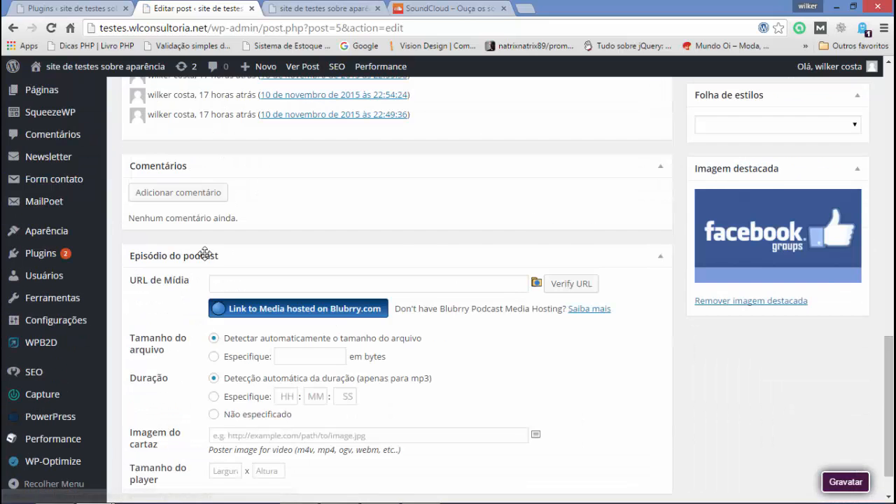
{"action": "scroll", "coordinate": [205, 254], "scroll_direction": "down", "scroll_amount": 1}
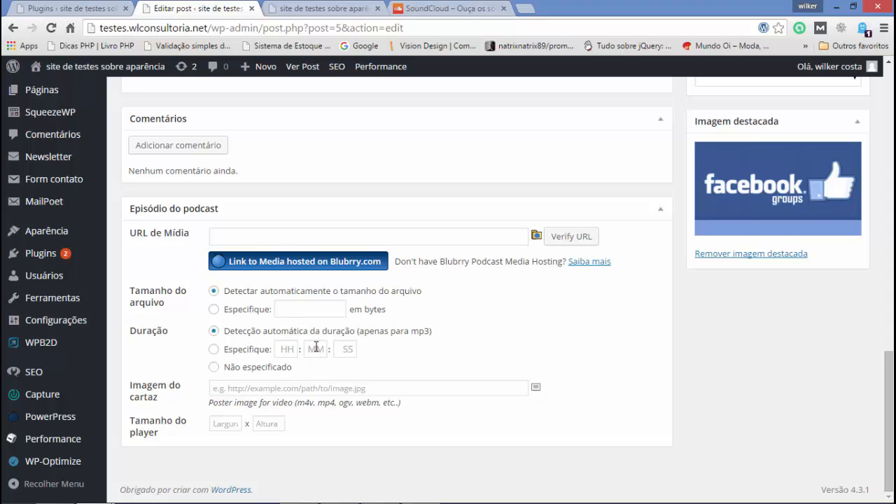
- Open the Blubrry PowerPress settings from the plugins page and switch them to Simple Mode
{"action": "left_click", "coordinate": [95, 10]}
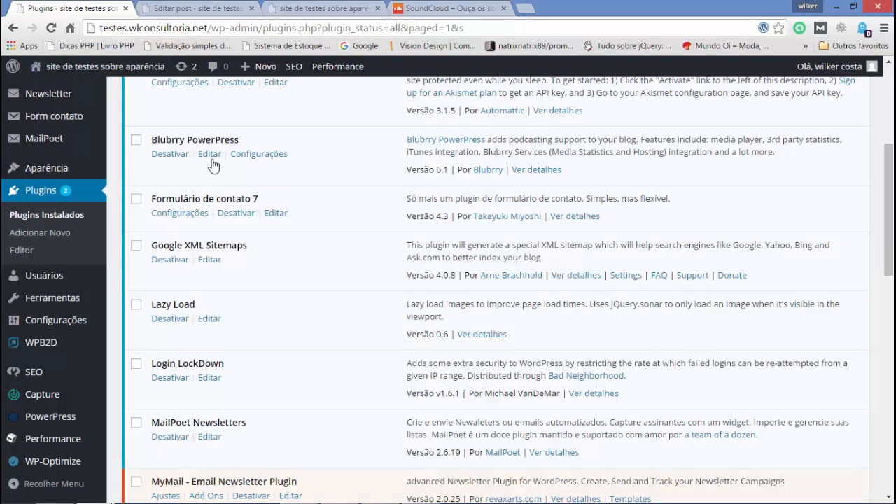
{"action": "mouse_move", "coordinate": [63, 427]}
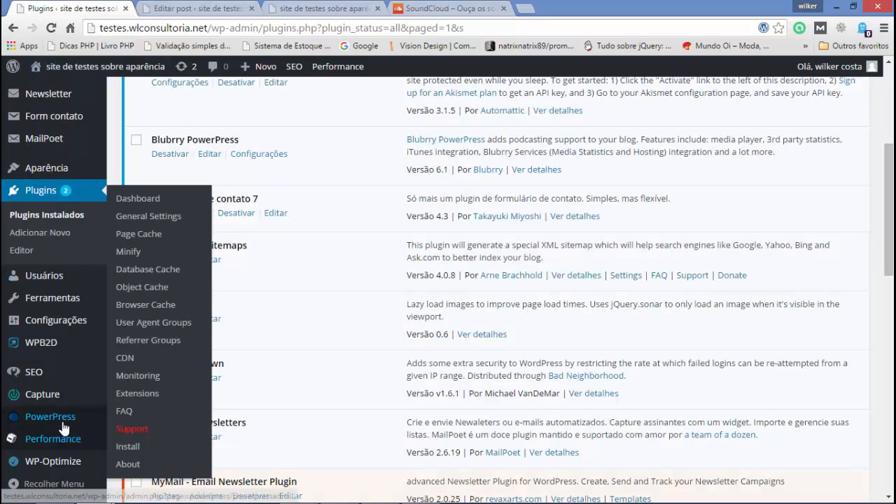
{"action": "left_click", "coordinate": [143, 375]}
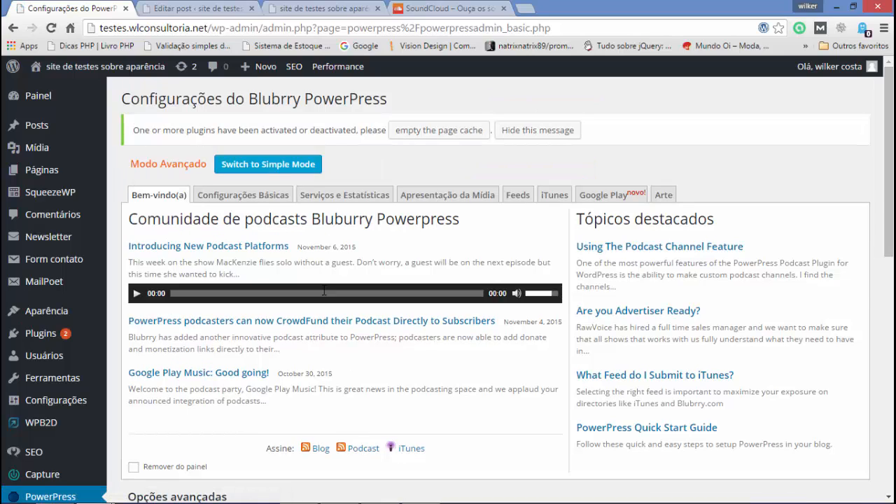
{"action": "left_click", "coordinate": [284, 167]}
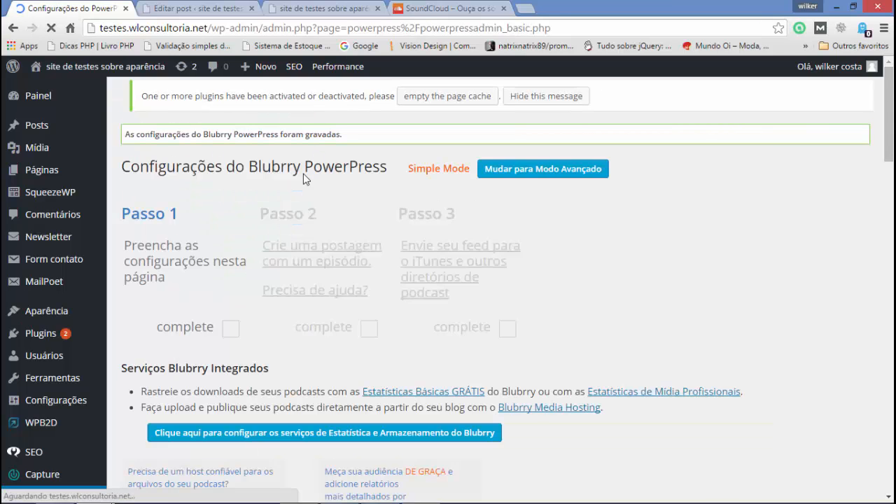
- Examine the Simple Mode settings, including the podcast, iTunes, artwork and media display options
{"action": "scroll", "coordinate": [408, 276], "scroll_direction": "down", "scroll_amount": 2}
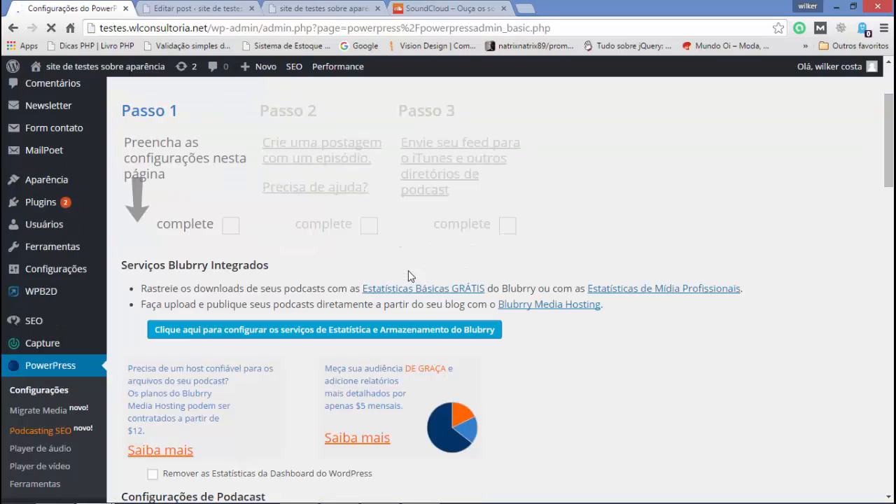
{"action": "scroll", "coordinate": [408, 276], "scroll_direction": "down", "scroll_amount": 8}
{"action": "scroll", "coordinate": [408, 271], "scroll_direction": "down", "scroll_amount": 13}
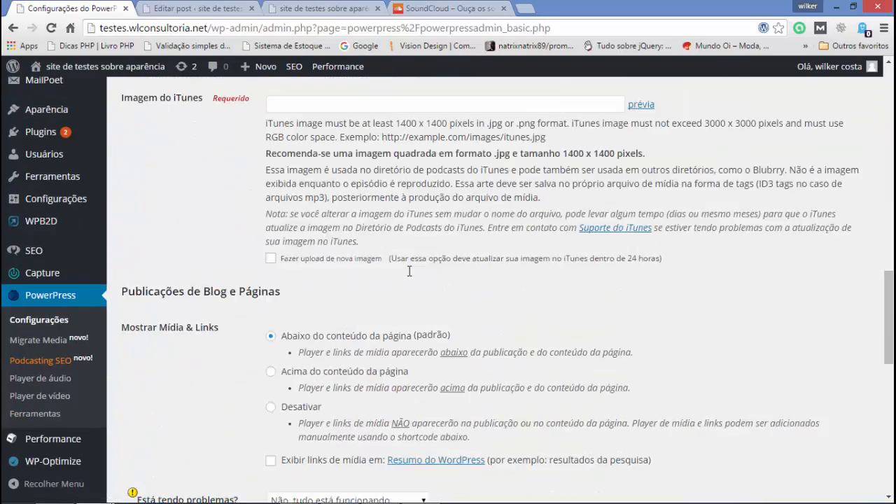
{"action": "scroll", "coordinate": [408, 270], "scroll_direction": "up", "scroll_amount": 9}
{"action": "scroll", "coordinate": [409, 271], "scroll_direction": "up", "scroll_amount": 10}
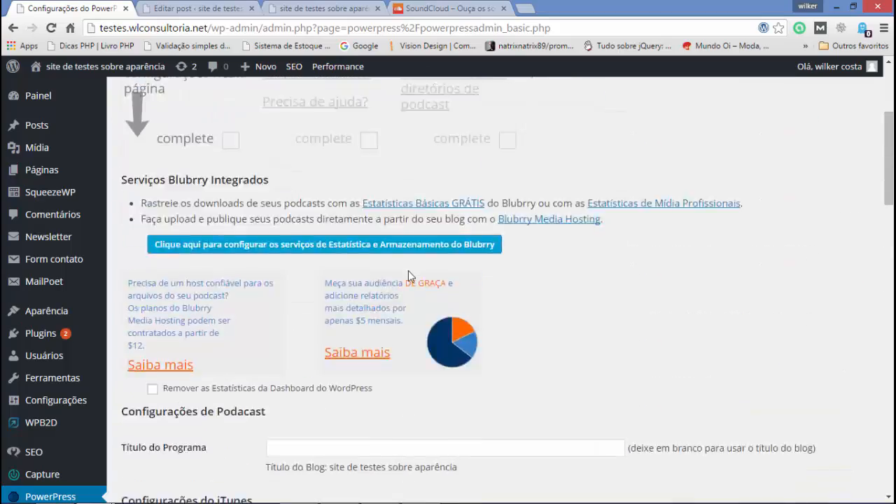
{"action": "scroll", "coordinate": [409, 276], "scroll_direction": "down", "scroll_amount": 18}
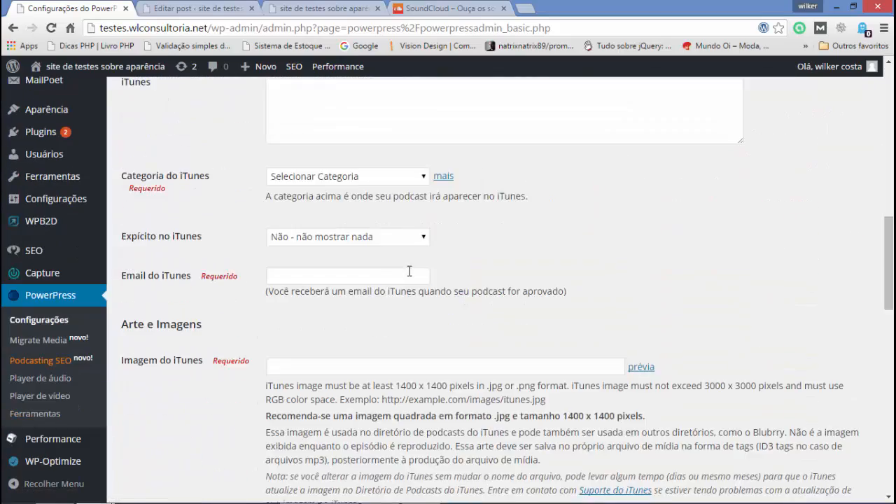
{"action": "scroll", "coordinate": [408, 274], "scroll_direction": "up", "scroll_amount": 18}
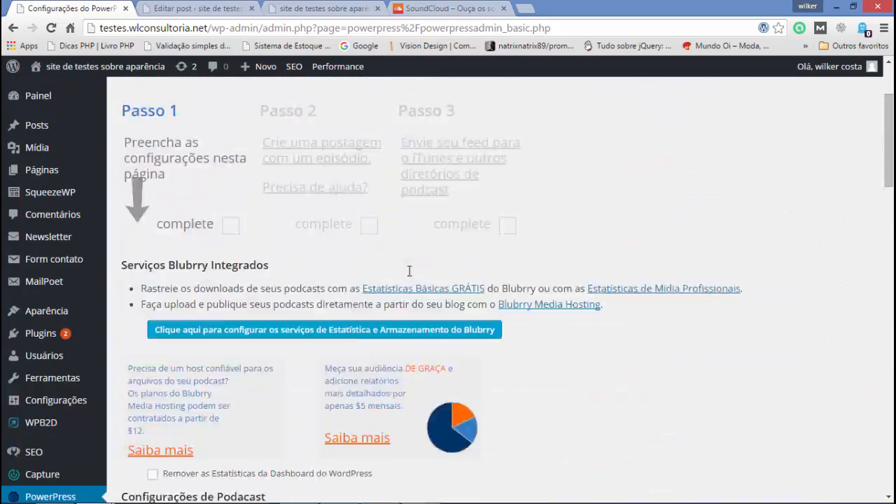
- Switch PowerPress to Advanced Mode and look over the welcome page and the advanced options below it
{"action": "left_click", "coordinate": [329, 207]}
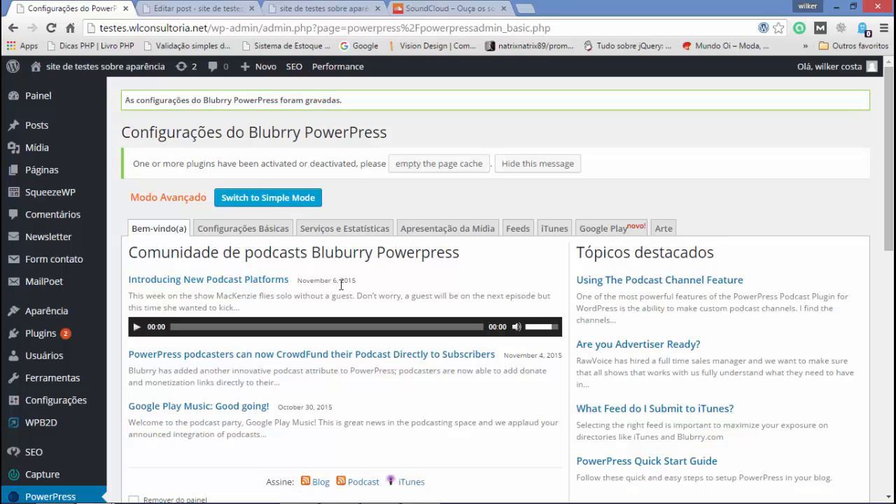
{"action": "scroll", "coordinate": [350, 287], "scroll_direction": "down", "scroll_amount": 1}
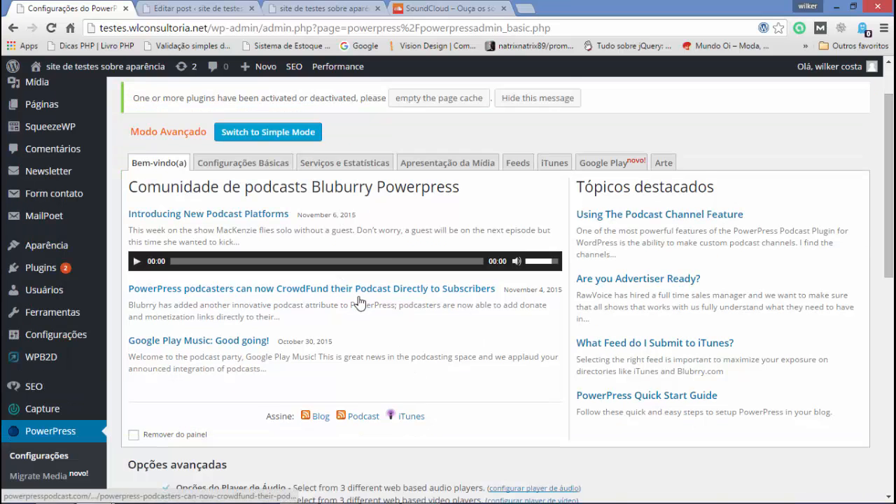
{"action": "scroll", "coordinate": [434, 308], "scroll_direction": "down", "scroll_amount": 1}
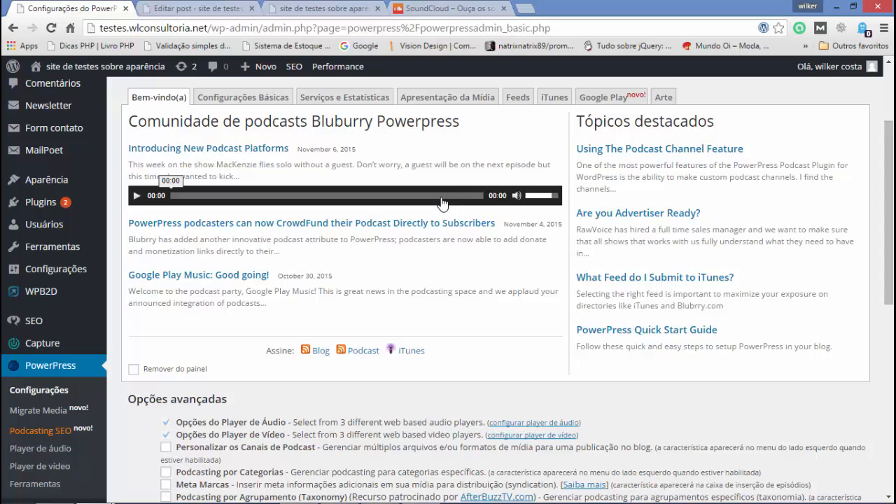
{"action": "scroll", "coordinate": [462, 256], "scroll_direction": "down", "scroll_amount": 3}
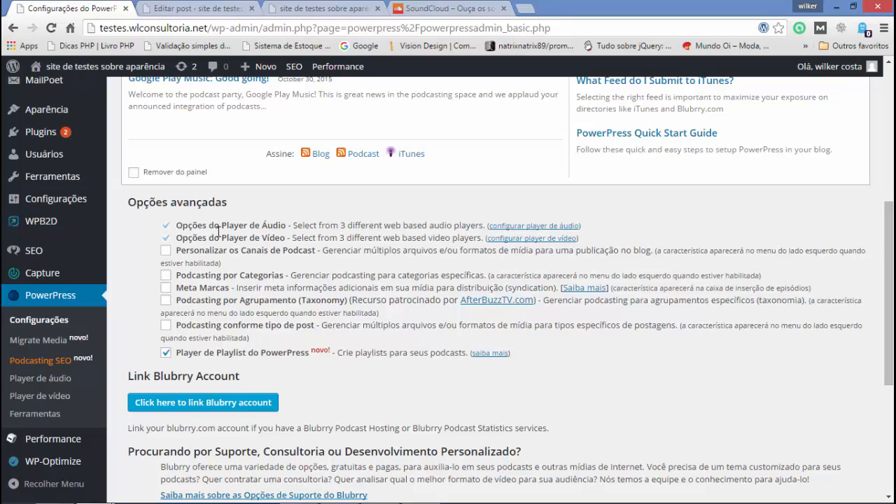
{"action": "scroll", "coordinate": [218, 231], "scroll_direction": "down", "scroll_amount": 1}
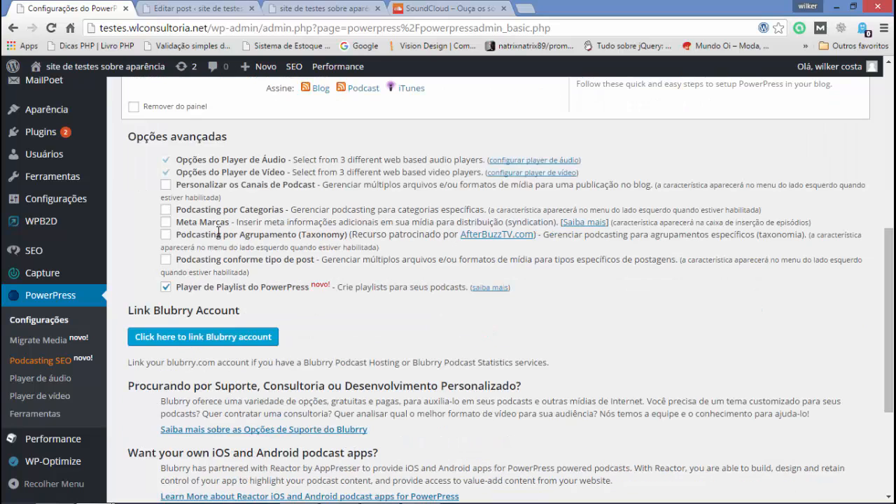
{"action": "scroll", "coordinate": [291, 235], "scroll_direction": "down", "scroll_amount": 2}
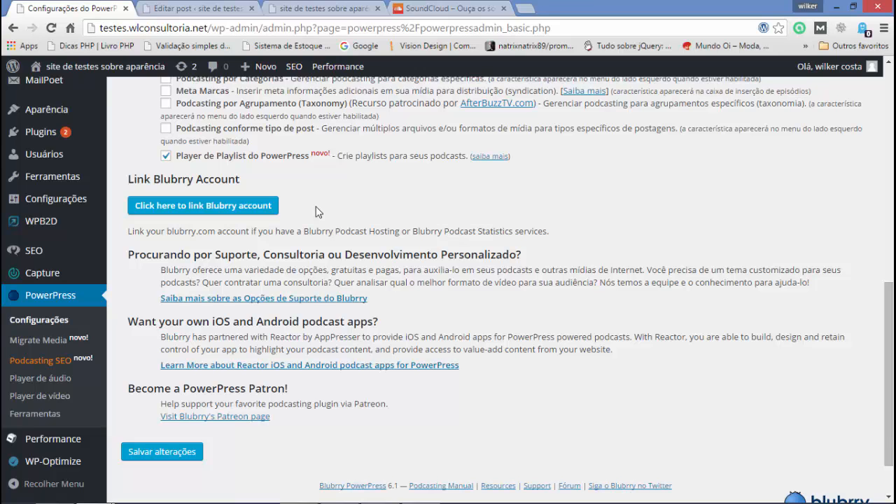
{"action": "scroll", "coordinate": [315, 212], "scroll_direction": "down", "scroll_amount": 2}
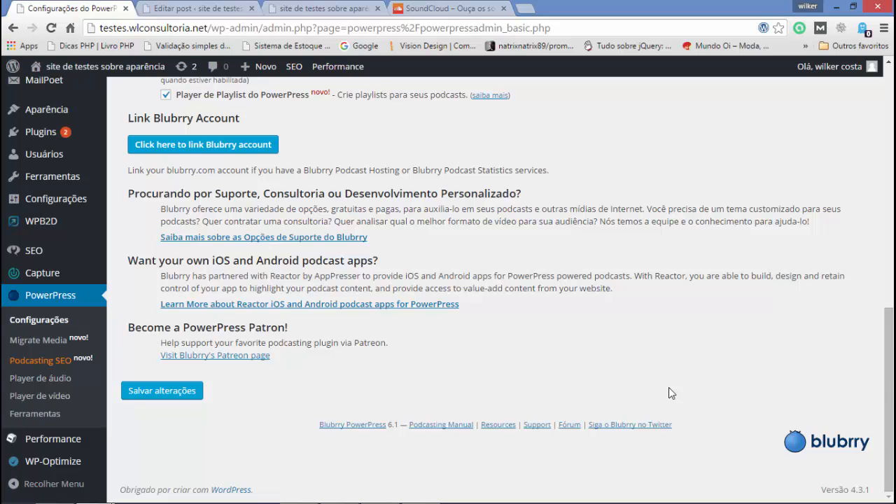
{"action": "scroll", "coordinate": [668, 387], "scroll_direction": "up", "scroll_amount": 4}
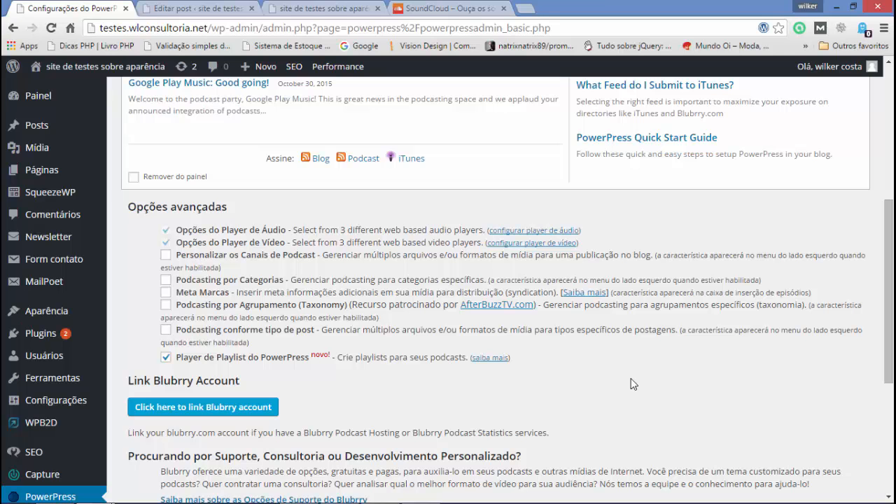
{"action": "scroll", "coordinate": [632, 383], "scroll_direction": "up", "scroll_amount": 5}
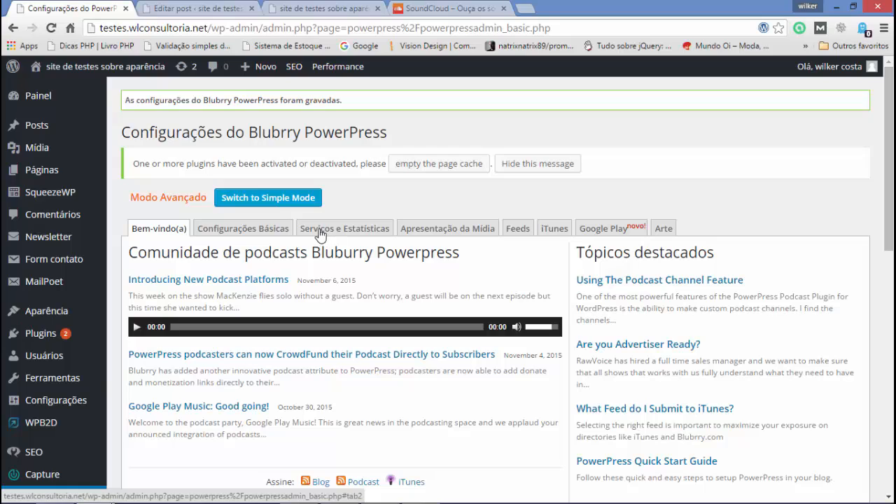
- Open the PowerPress basic settings and look through the episode entry and permalink options
{"action": "left_click", "coordinate": [252, 232]}
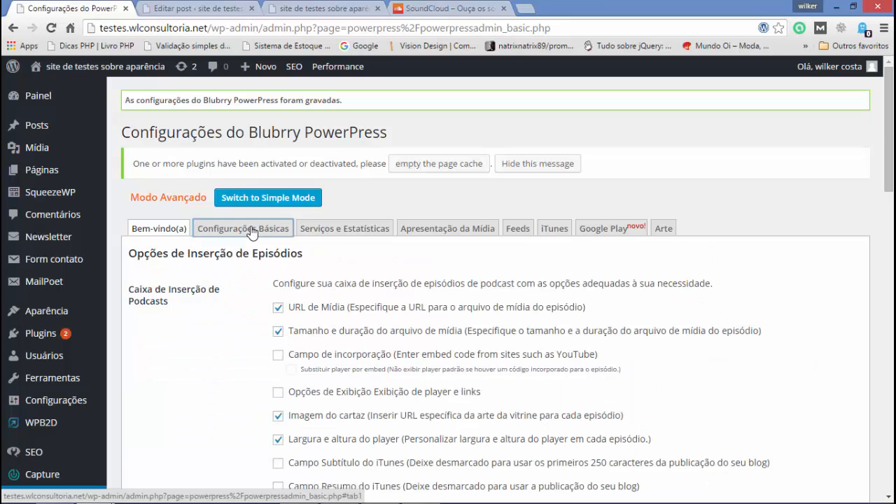
{"action": "scroll", "coordinate": [279, 248], "scroll_direction": "down", "scroll_amount": 1}
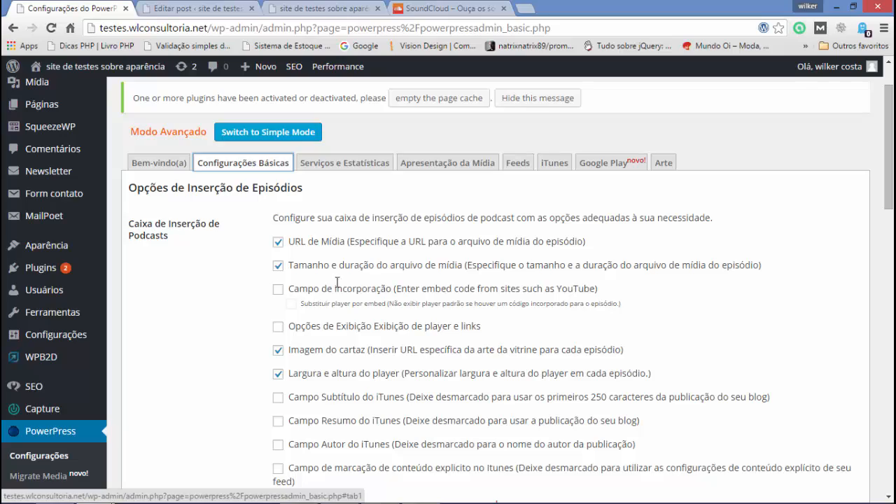
{"action": "scroll", "coordinate": [392, 413], "scroll_direction": "down", "scroll_amount": 6}
{"action": "scroll", "coordinate": [343, 348], "scroll_direction": "down", "scroll_amount": 2}
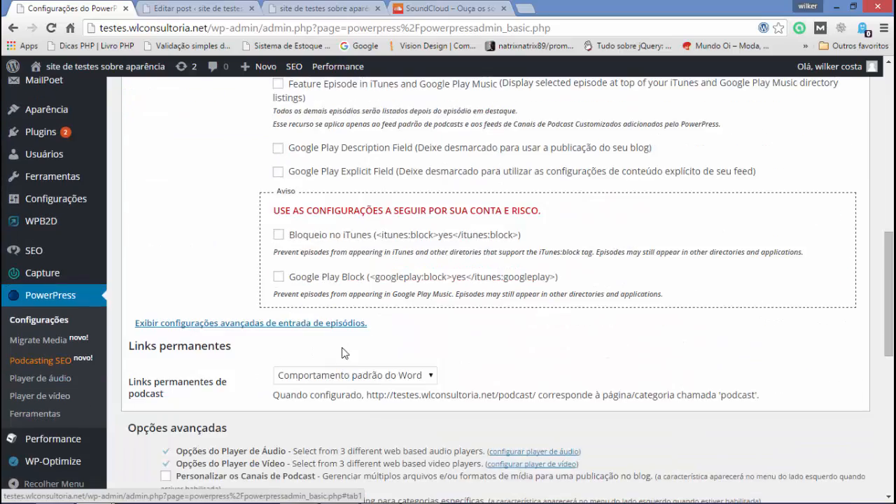
{"action": "scroll", "coordinate": [315, 322], "scroll_direction": "up", "scroll_amount": 9}
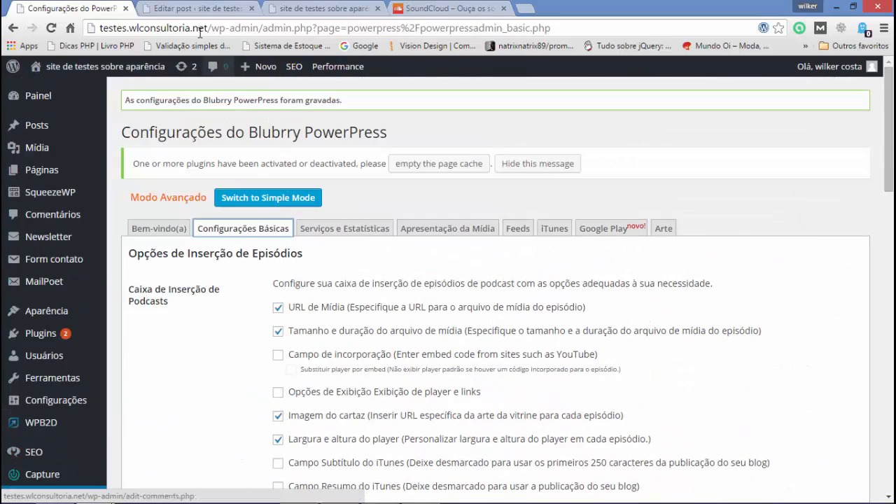
- Compare the media URL and file size and duration options with the matching fields in the post's podcast episode section
{"action": "left_click", "coordinate": [196, 9]}
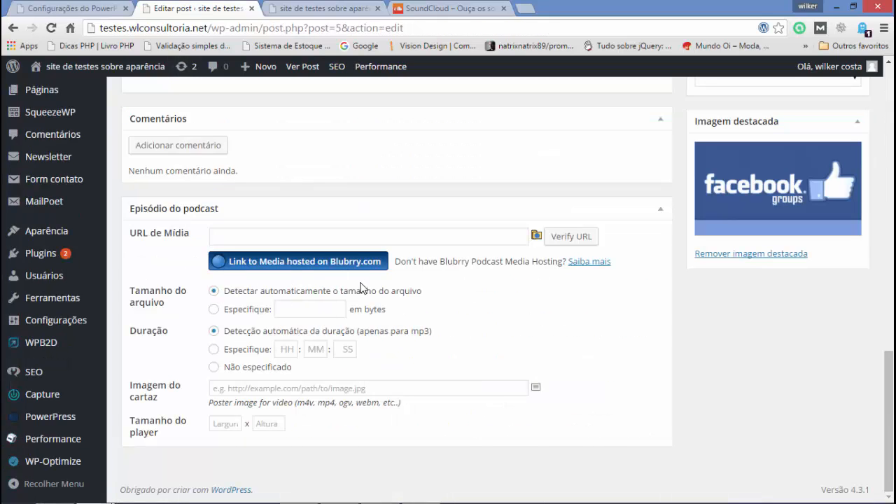
{"action": "left_click", "coordinate": [105, 8]}
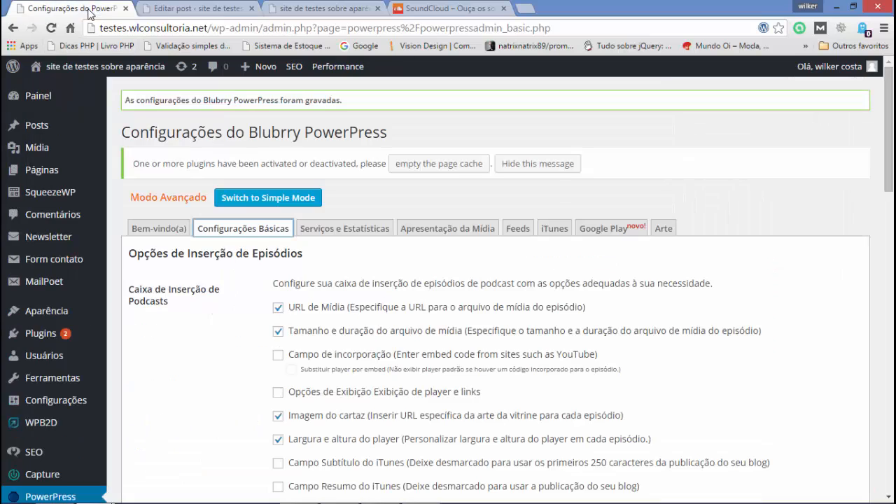
{"action": "scroll", "coordinate": [287, 257], "scroll_direction": "down", "scroll_amount": 2}
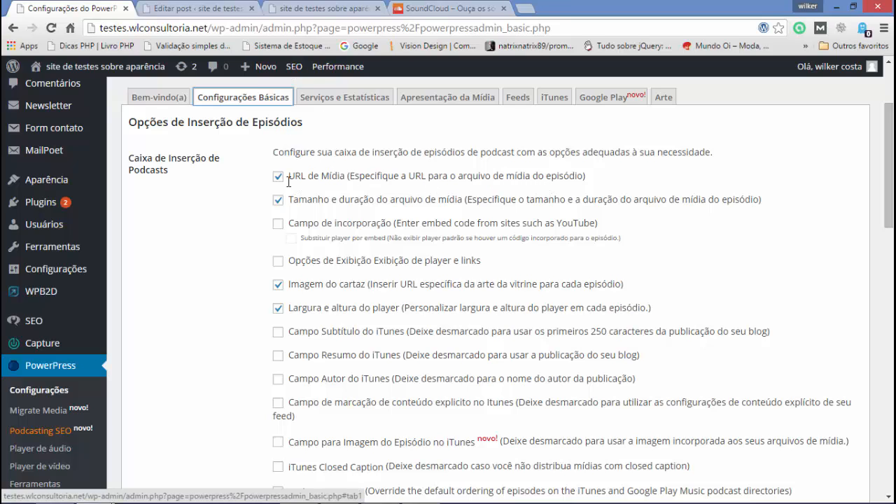
{"action": "left_click", "coordinate": [196, 8]}
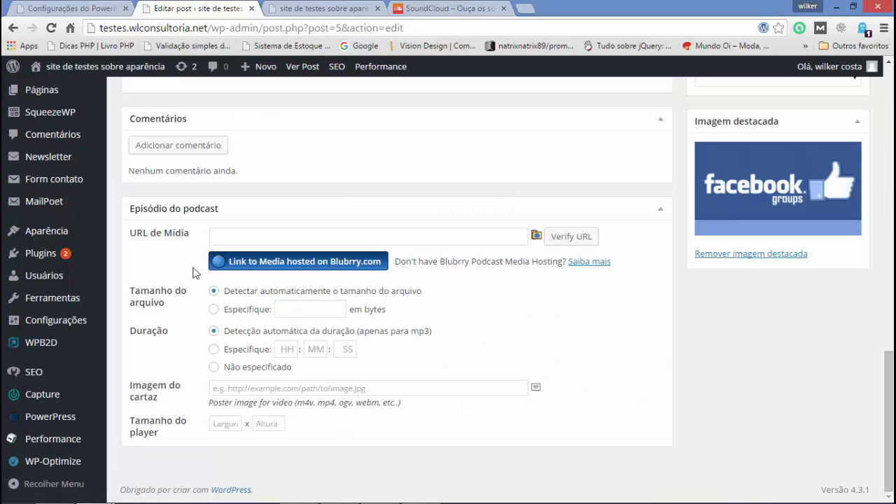
{"action": "left_click", "coordinate": [105, 9]}
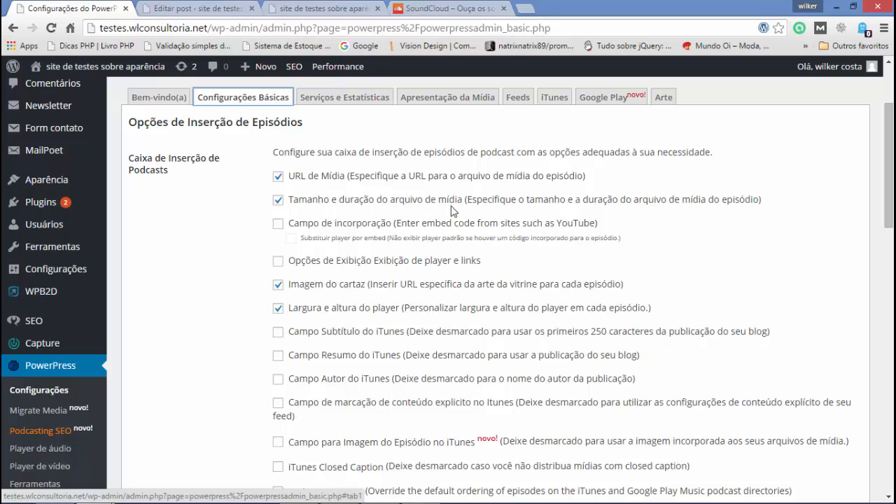
{"action": "left_click", "coordinate": [184, 10]}
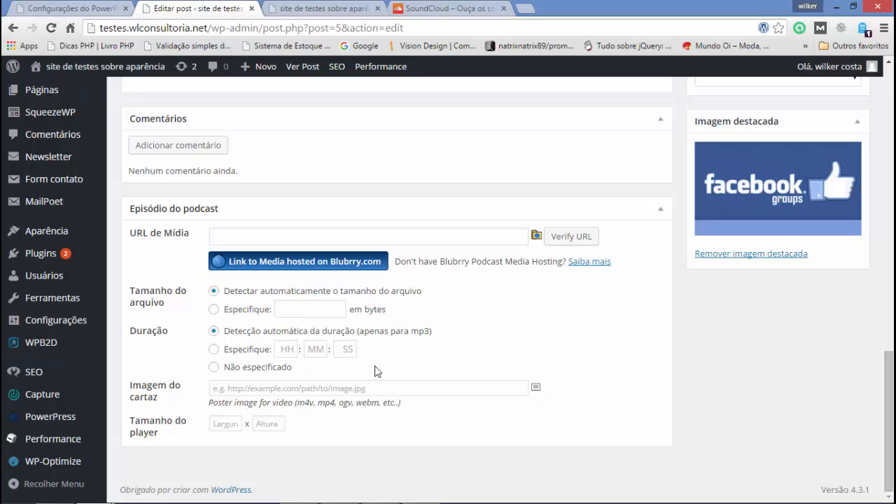
{"action": "left_click", "coordinate": [82, 15]}
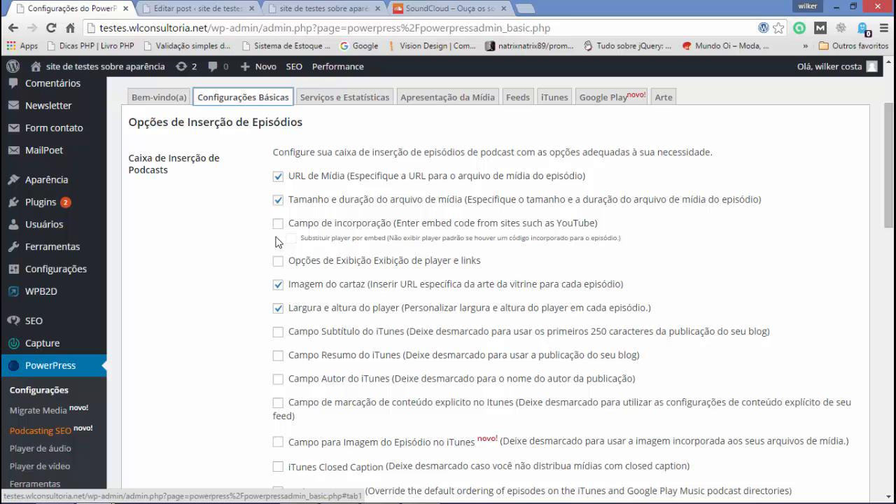
- Try enabling the player and links display option for the podcast entry box and examine its sub-options against the post's episode section
{"action": "scroll", "coordinate": [278, 241], "scroll_direction": "down", "scroll_amount": 1}
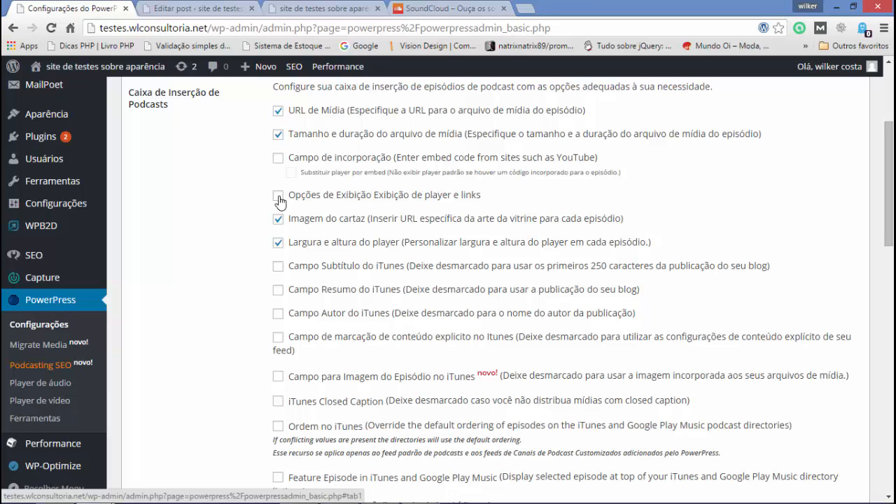
{"action": "left_click", "coordinate": [278, 197]}
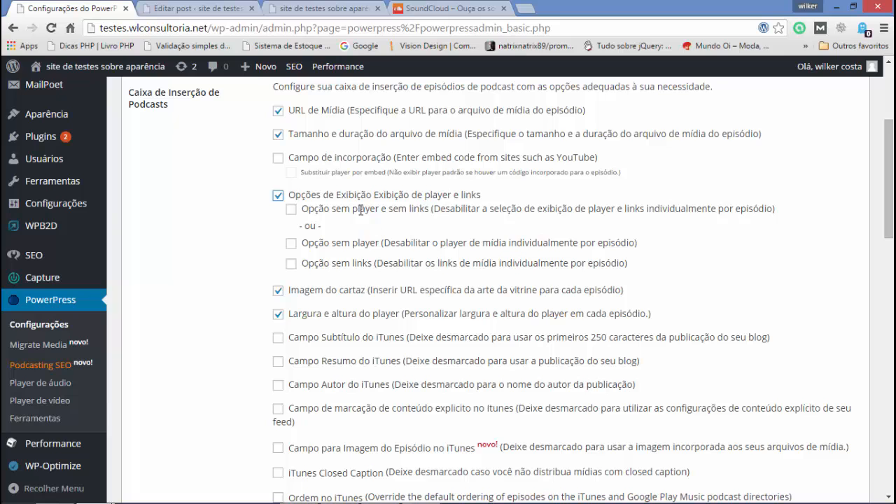
{"action": "left_click", "coordinate": [207, 13]}
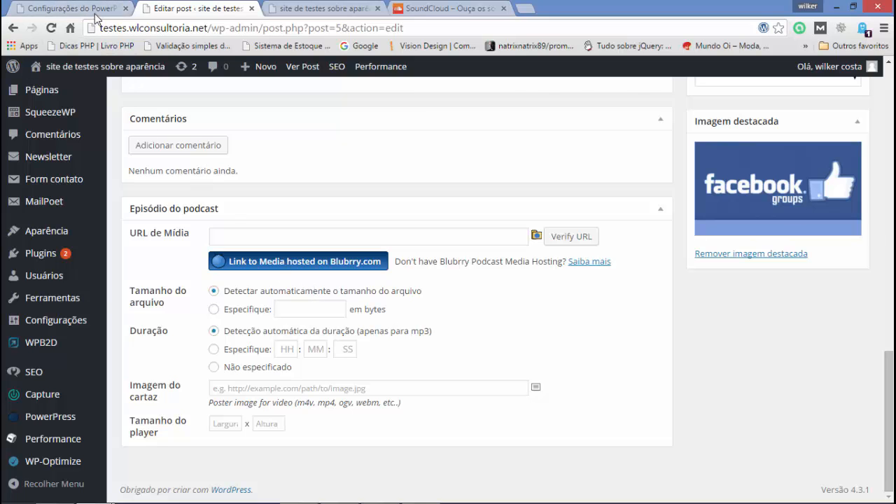
{"action": "left_click", "coordinate": [97, 10]}
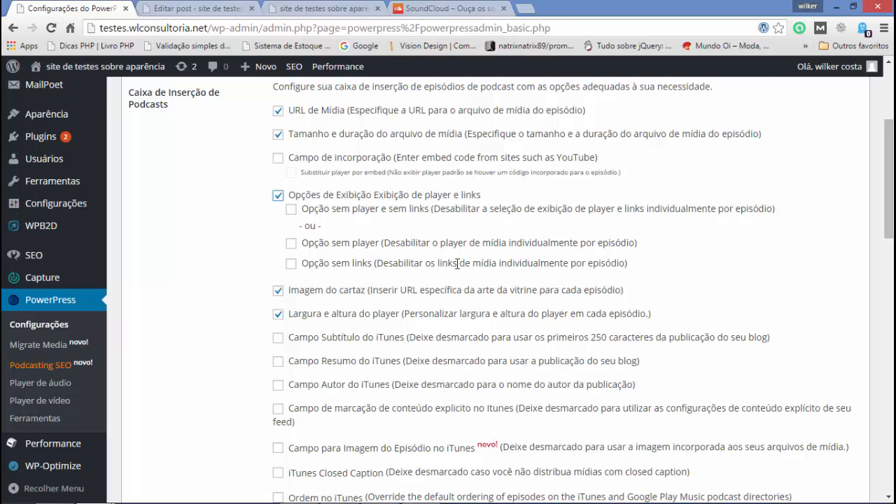
{"action": "left_click", "coordinate": [278, 197]}
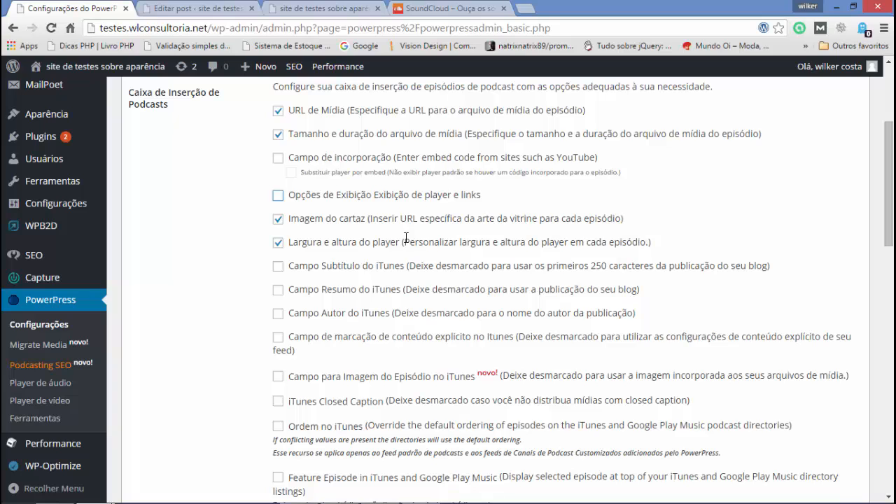
- Compare the poster image and player width and height options with the corresponding fields in the post's podcast episode section
{"action": "left_click", "coordinate": [278, 220]}
{"action": "left_click", "coordinate": [278, 220]}
{"action": "left_click", "coordinate": [214, 16]}
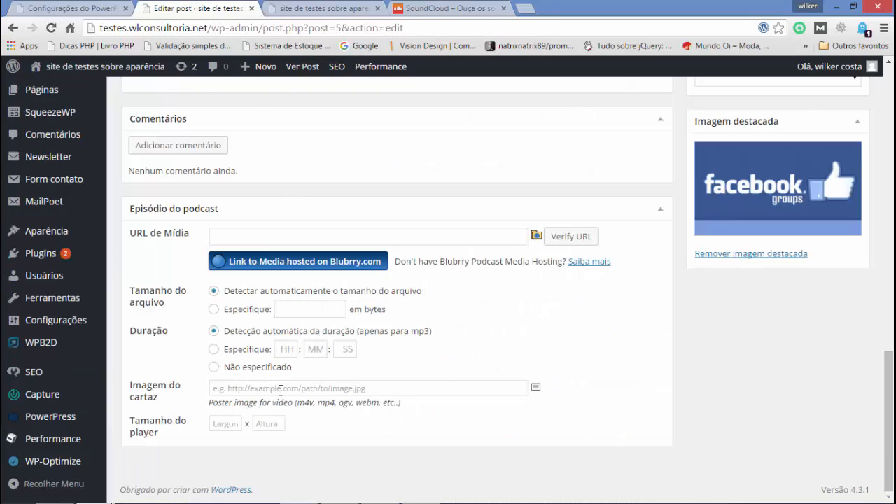
{"action": "left_click", "coordinate": [382, 391]}
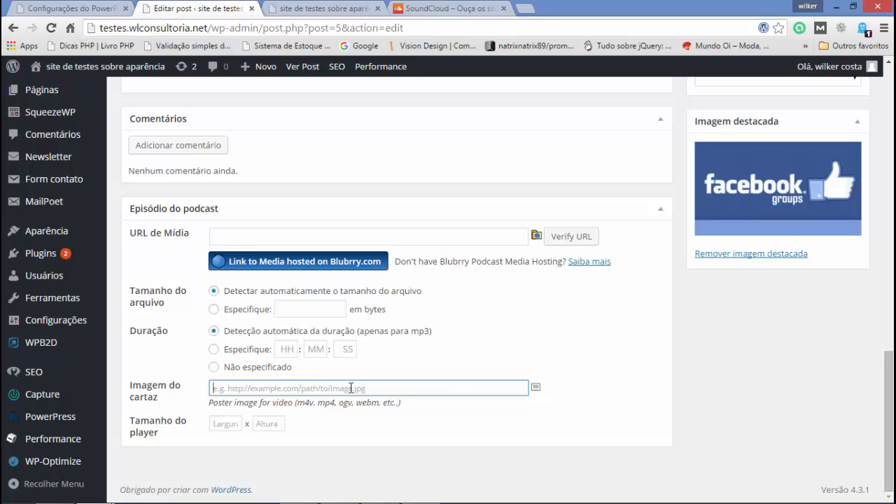
{"action": "left_click", "coordinate": [71, 8]}
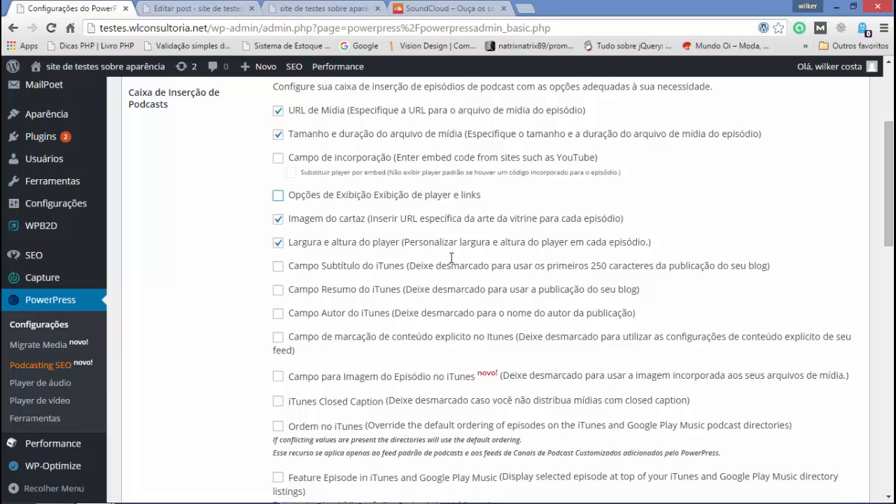
{"action": "left_click", "coordinate": [224, 11]}
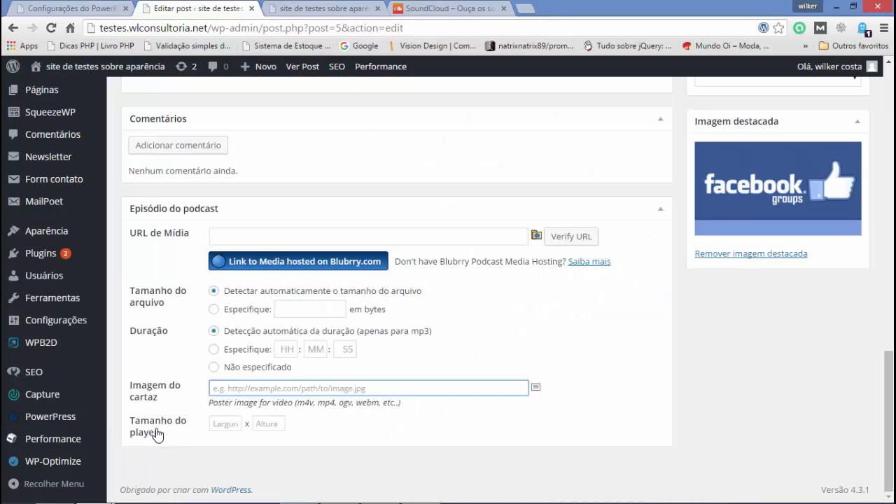
{"action": "left_click", "coordinate": [225, 426]}
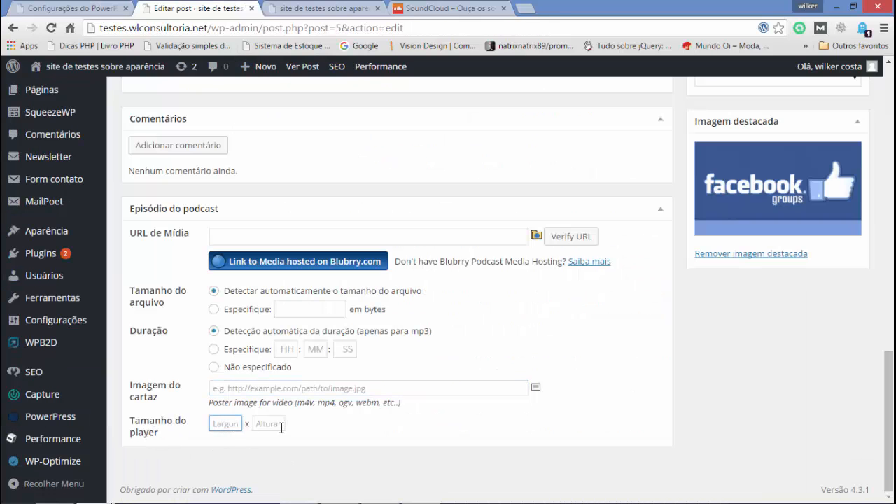
- Return to the PowerPress basic settings and review the iTunes, Google Play and blocking options for episodes
{"action": "left_click", "coordinate": [77, 10]}
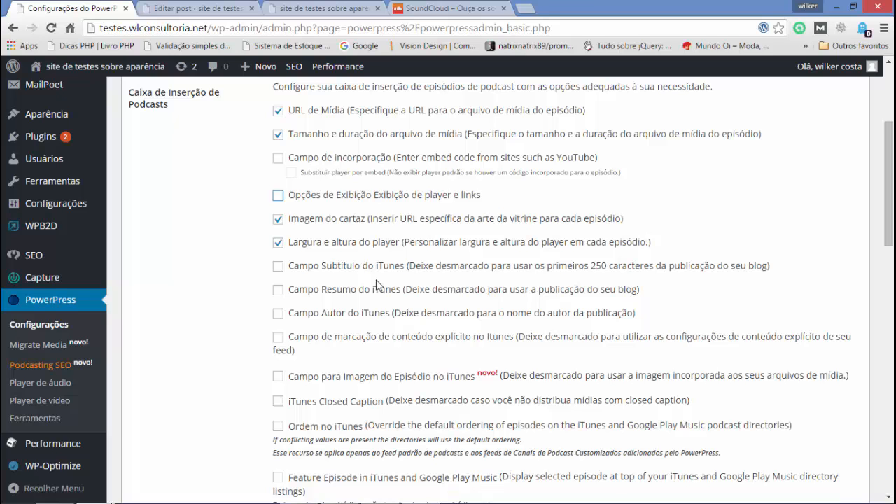
{"action": "scroll", "coordinate": [272, 276], "scroll_direction": "down", "scroll_amount": 1}
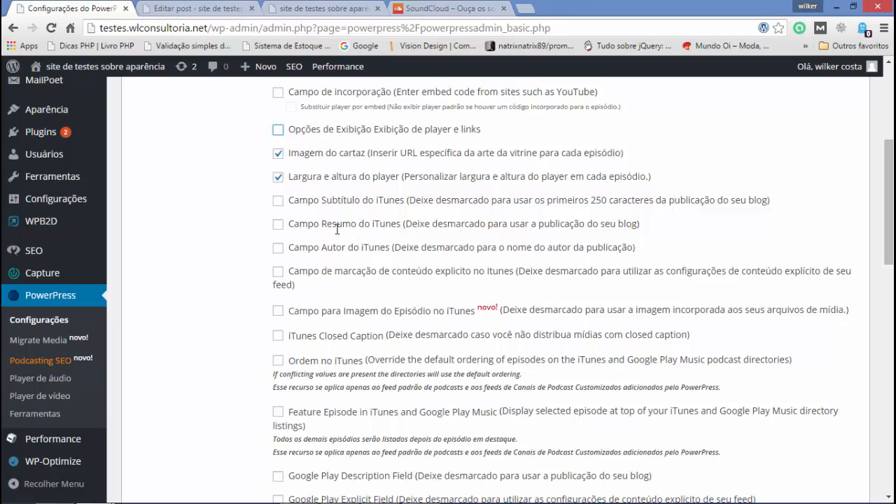
{"action": "scroll", "coordinate": [326, 298], "scroll_direction": "down", "scroll_amount": 1}
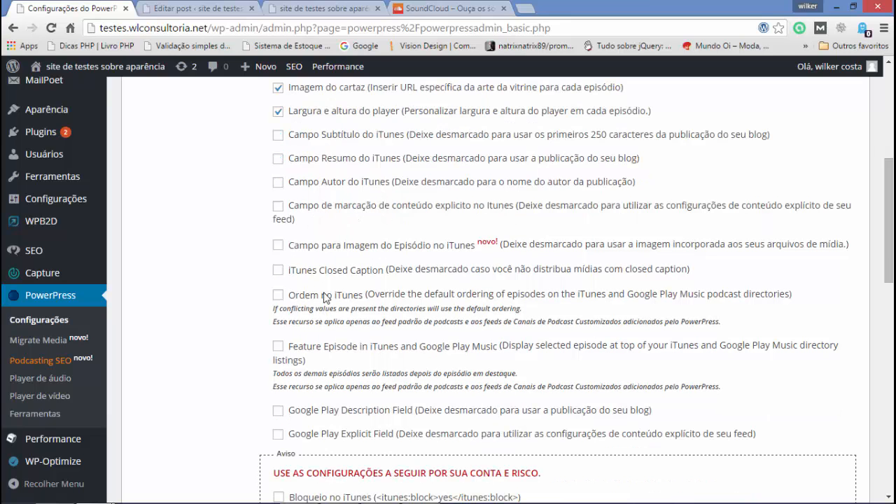
{"action": "scroll", "coordinate": [289, 354], "scroll_direction": "down", "scroll_amount": 2}
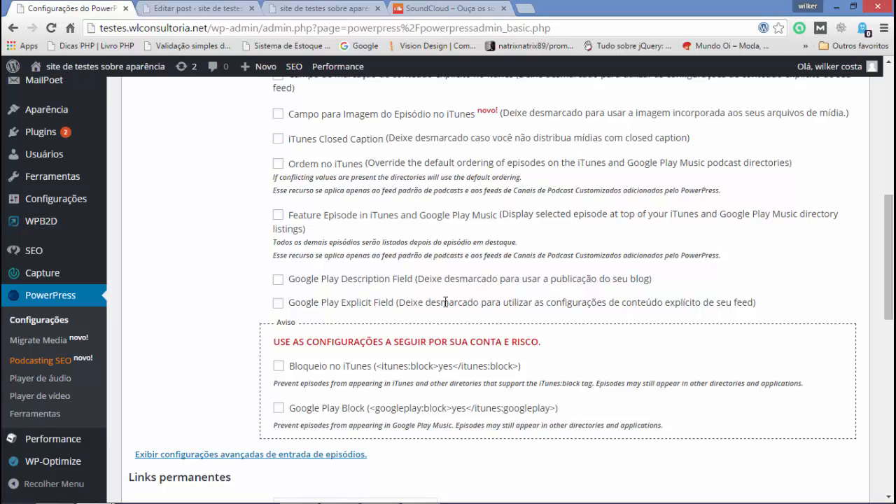
{"action": "scroll", "coordinate": [445, 302], "scroll_direction": "up", "scroll_amount": 4}
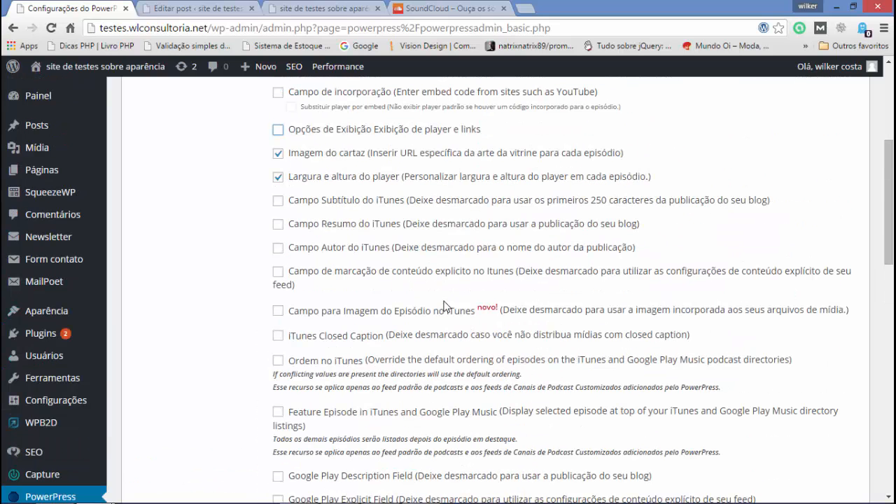
- Review the episode entry and advanced options in the basic settings, and save the PowerPress configuration
{"action": "scroll", "coordinate": [364, 281], "scroll_direction": "up", "scroll_amount": 3}
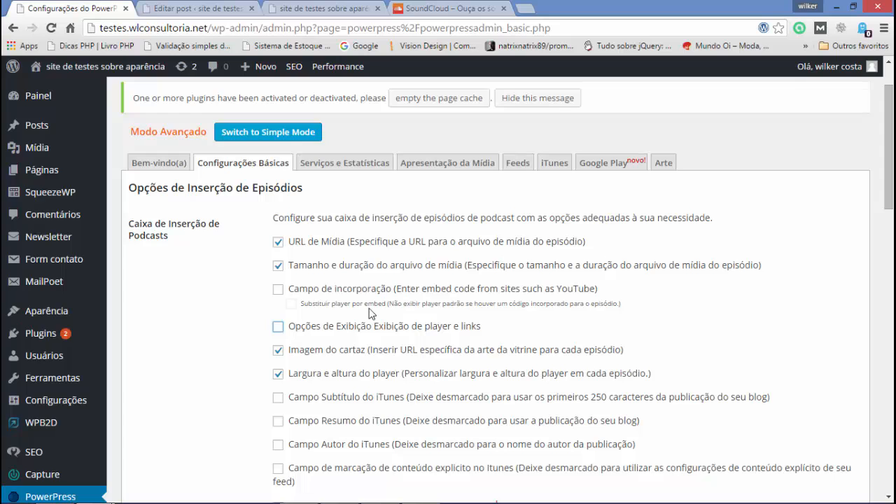
{"action": "scroll", "coordinate": [370, 308], "scroll_direction": "down", "scroll_amount": 3}
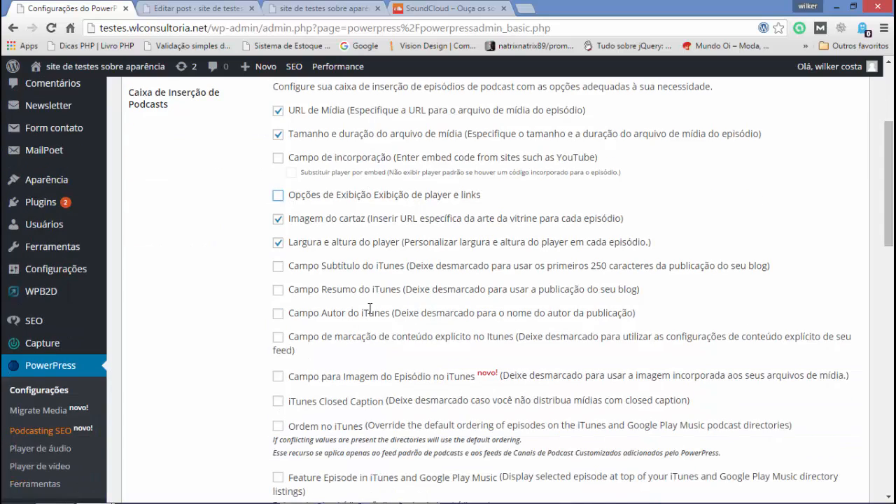
{"action": "scroll", "coordinate": [369, 309], "scroll_direction": "down", "scroll_amount": 5}
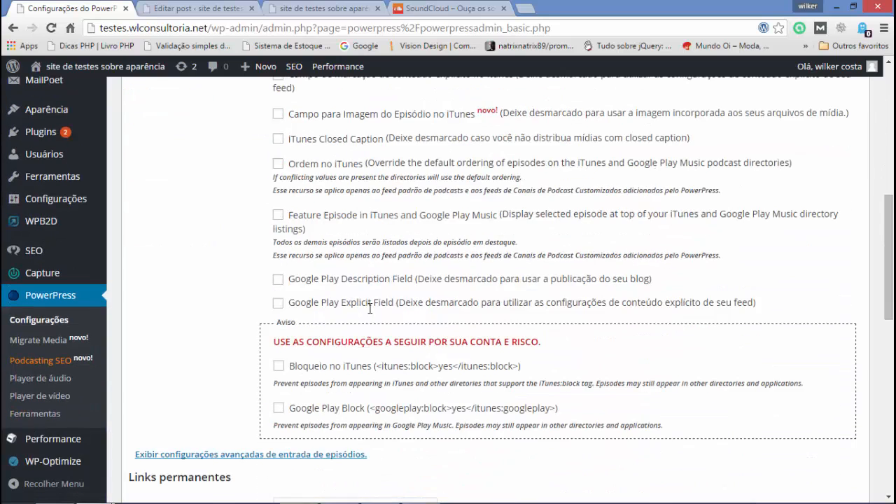
{"action": "scroll", "coordinate": [369, 309], "scroll_direction": "down", "scroll_amount": 2}
{"action": "scroll", "coordinate": [369, 309], "scroll_direction": "down", "scroll_amount": 6}
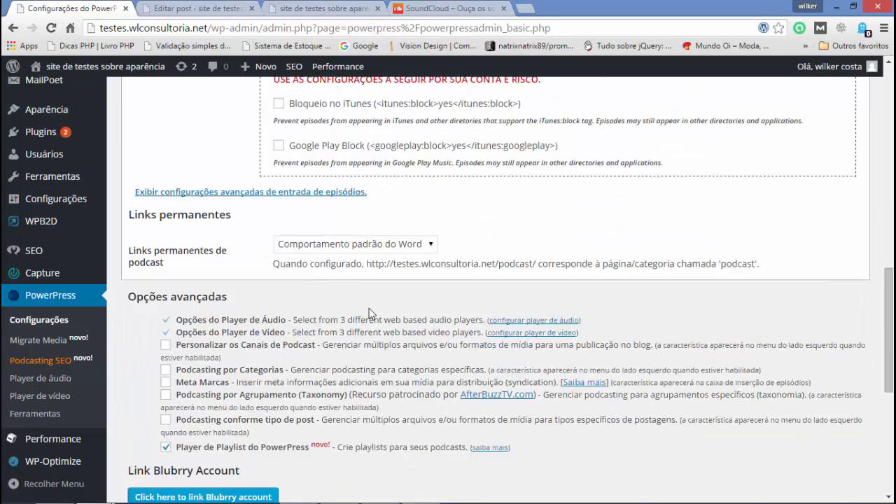
{"action": "scroll", "coordinate": [370, 309], "scroll_direction": "up", "scroll_amount": 13}
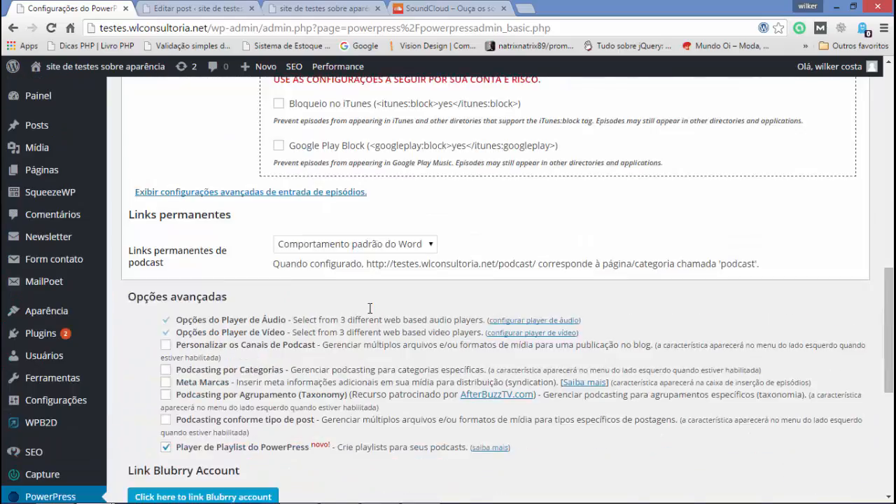
{"action": "scroll", "coordinate": [369, 308], "scroll_direction": "up", "scroll_amount": 3}
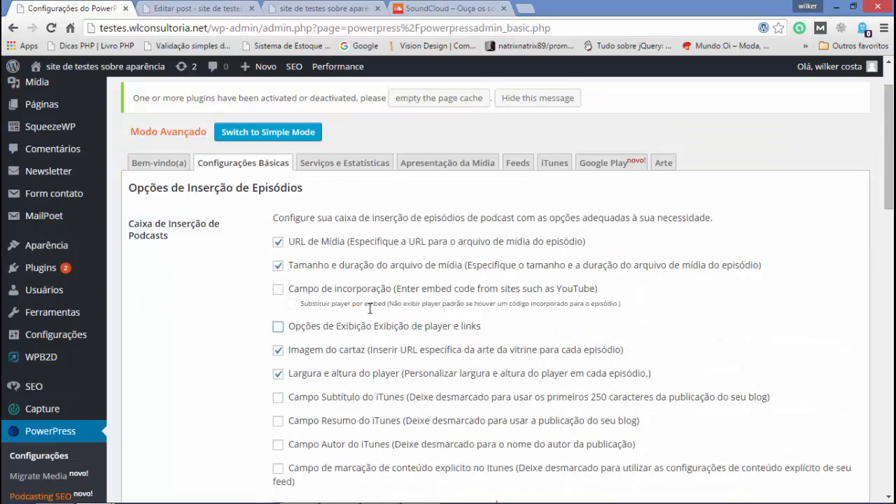
{"action": "scroll", "coordinate": [370, 309], "scroll_direction": "down", "scroll_amount": 16}
{"action": "left_click", "coordinate": [175, 390]}
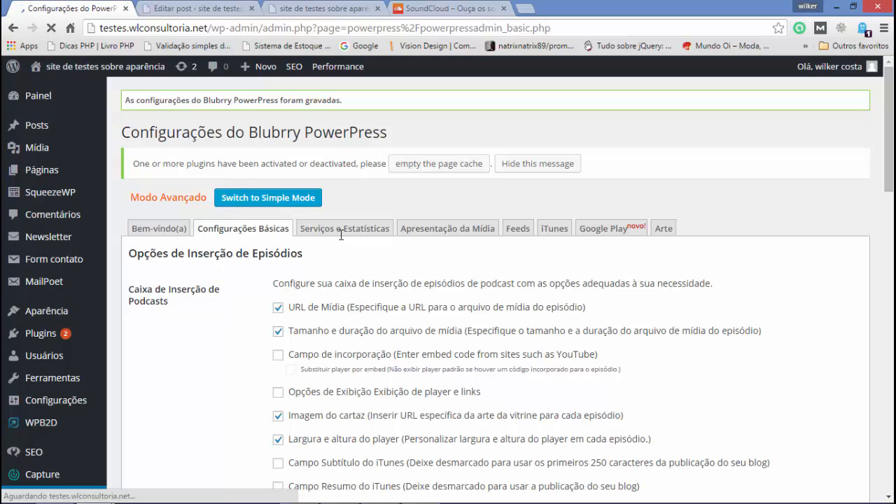
- Examine the services and statistics settings and the Blubrry statistics and hosting account dialog, leaving the dialog without saving
{"action": "left_click", "coordinate": [341, 231]}
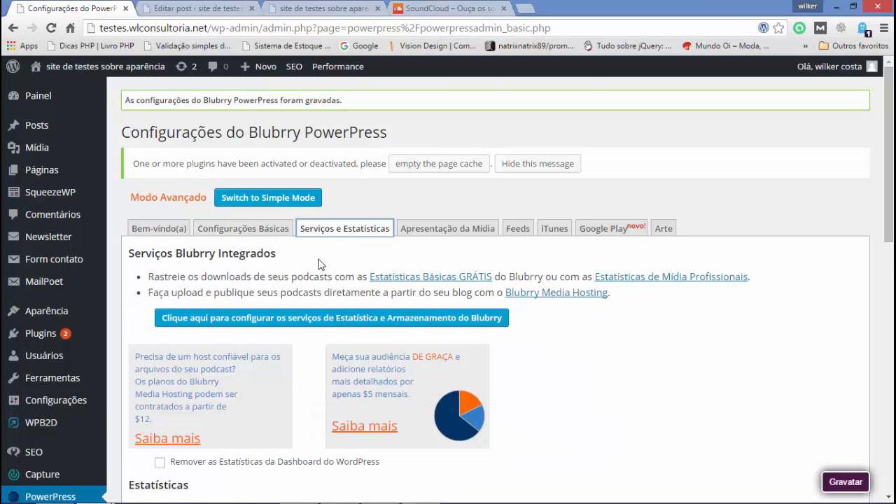
{"action": "scroll", "coordinate": [319, 264], "scroll_direction": "down", "scroll_amount": 1}
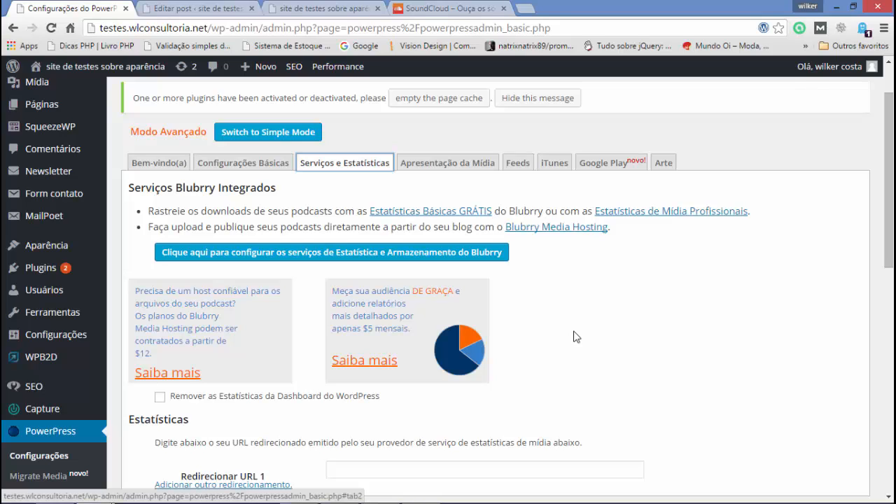
{"action": "left_click", "coordinate": [295, 257]}
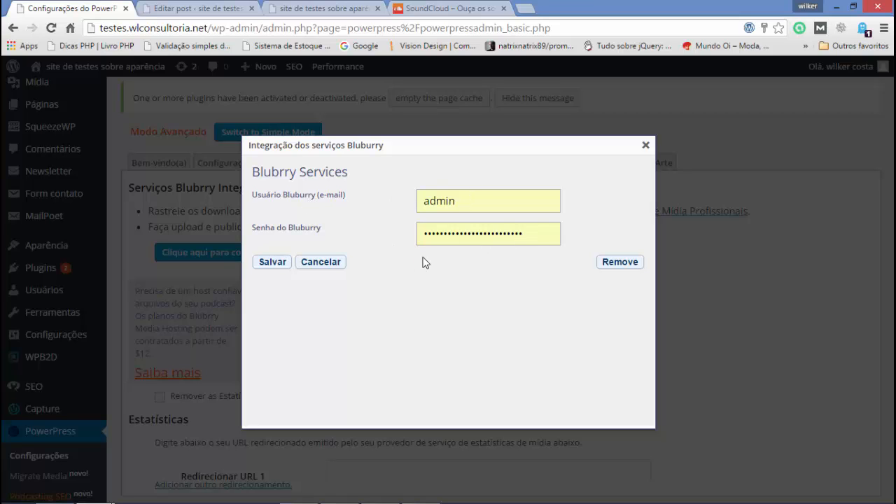
{"action": "left_click", "coordinate": [324, 264]}
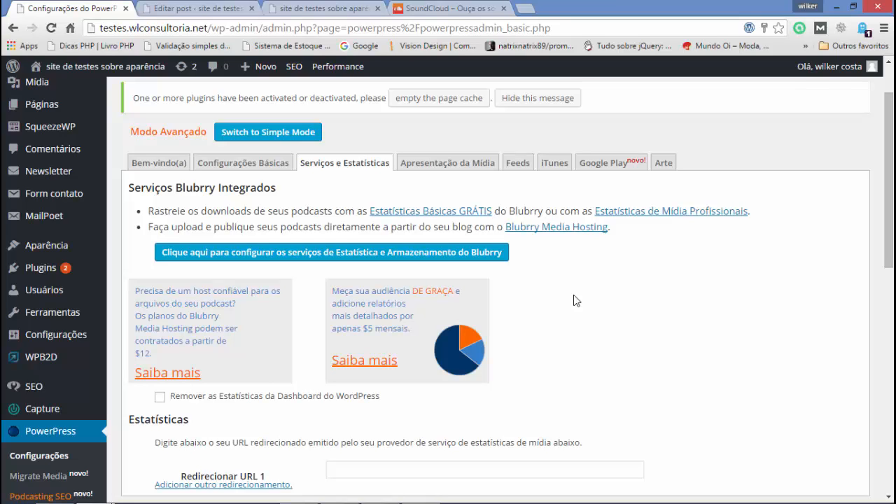
- Review the remaining statistics options and glance back at the basic episode entry options for comparison
{"action": "scroll", "coordinate": [574, 298], "scroll_direction": "down", "scroll_amount": 8}
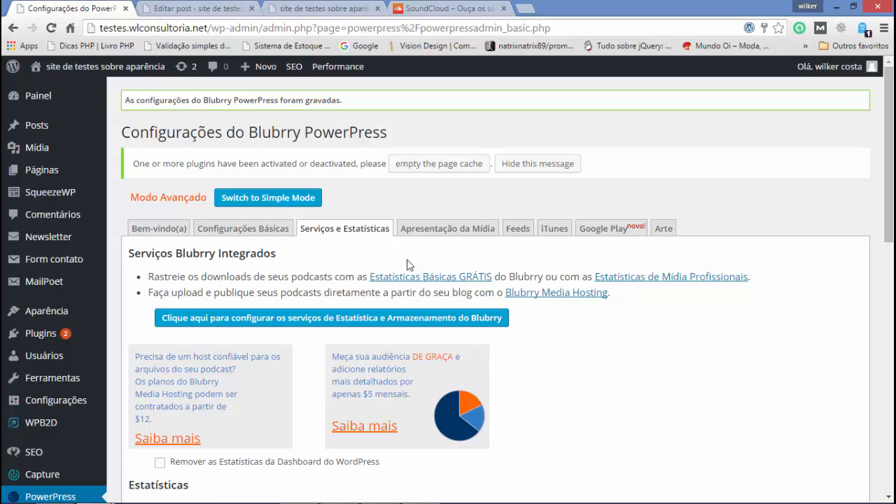
{"action": "left_click", "coordinate": [243, 228]}
{"action": "scroll", "coordinate": [336, 294], "scroll_direction": "down", "scroll_amount": 1}
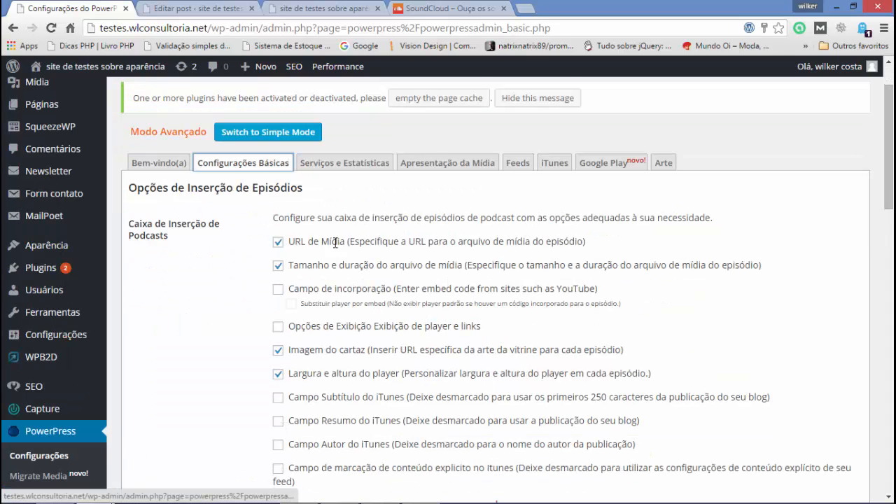
{"action": "left_click", "coordinate": [333, 160]}
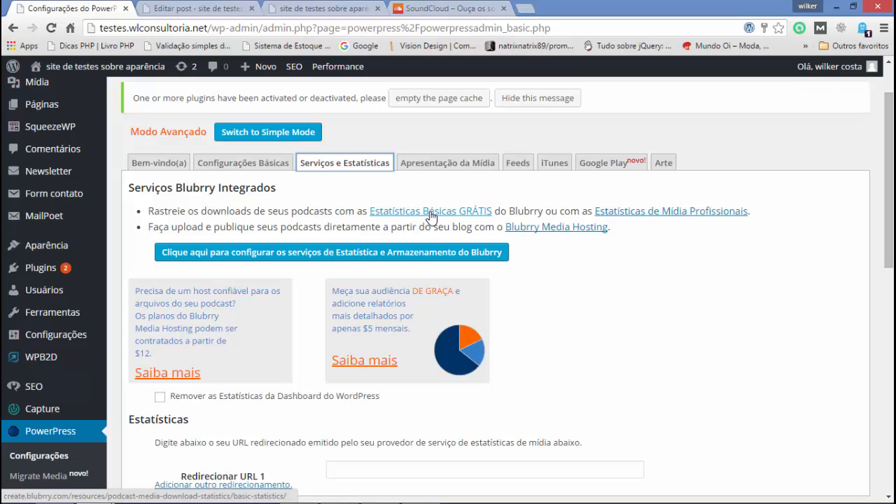
{"action": "scroll", "coordinate": [430, 217], "scroll_direction": "down", "scroll_amount": 3}
{"action": "scroll", "coordinate": [431, 202], "scroll_direction": "up", "scroll_amount": 5}
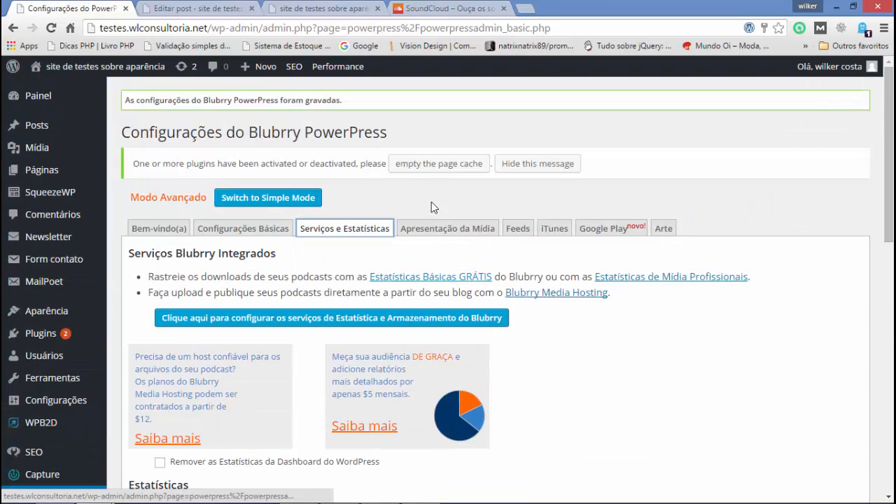
- Examine the media appearance settings for enabling players, placing media and links in posts, and showing media links
{"action": "left_click", "coordinate": [438, 238]}
{"action": "scroll", "coordinate": [514, 259], "scroll_direction": "down", "scroll_amount": 1}
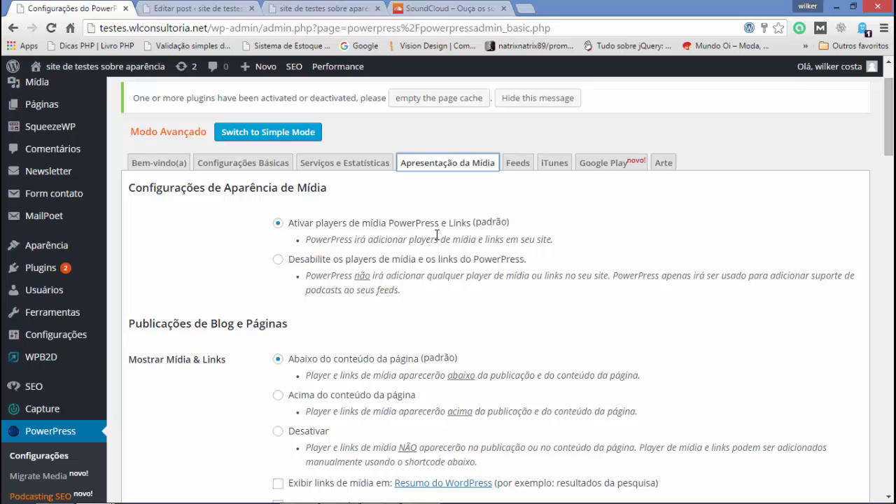
{"action": "scroll", "coordinate": [437, 234], "scroll_direction": "down", "scroll_amount": 1}
{"action": "scroll", "coordinate": [435, 236], "scroll_direction": "down", "scroll_amount": 2}
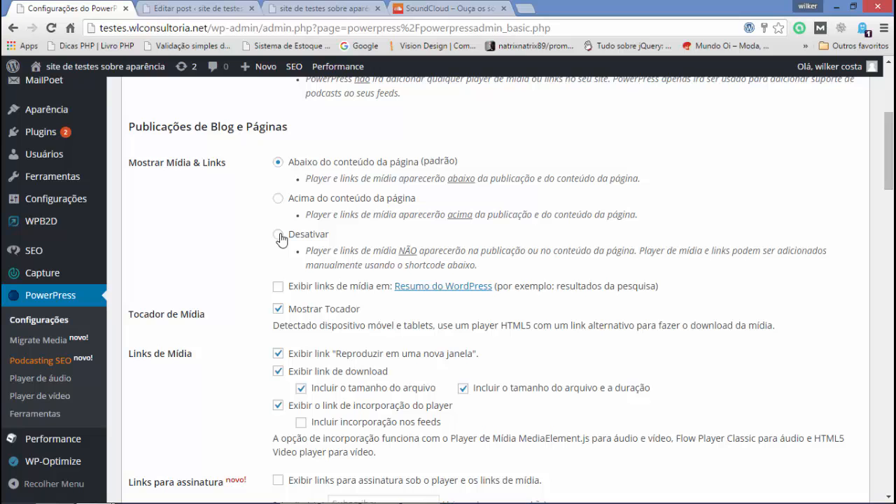
{"action": "scroll", "coordinate": [232, 230], "scroll_direction": "down", "scroll_amount": 1}
{"action": "scroll", "coordinate": [231, 230], "scroll_direction": "down", "scroll_amount": 1}
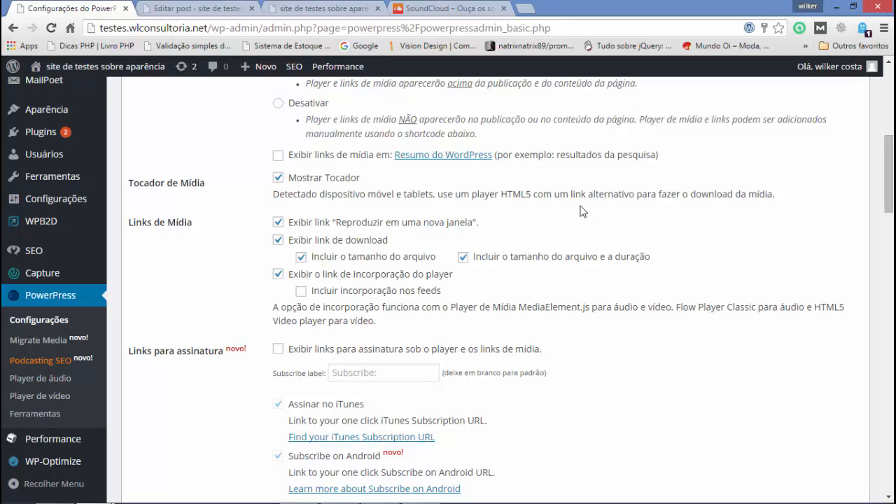
{"action": "scroll", "coordinate": [586, 212], "scroll_direction": "down", "scroll_amount": 2}
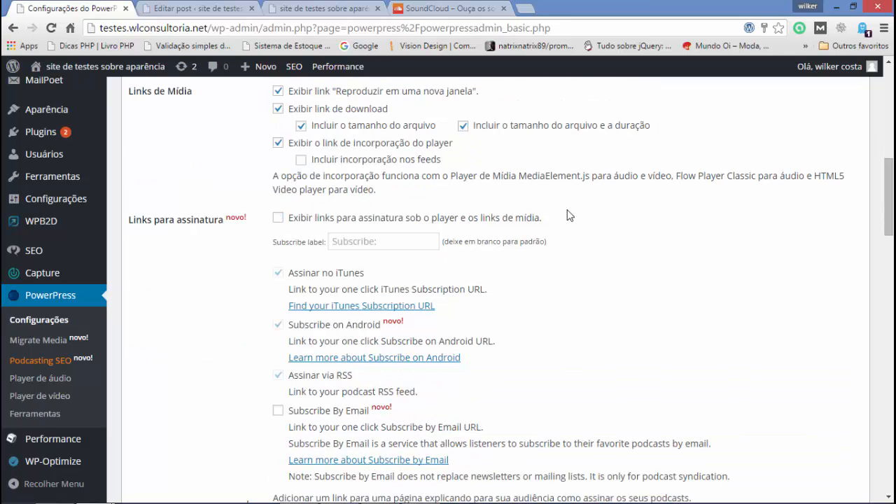
{"action": "scroll", "coordinate": [336, 188], "scroll_direction": "up", "scroll_amount": 1}
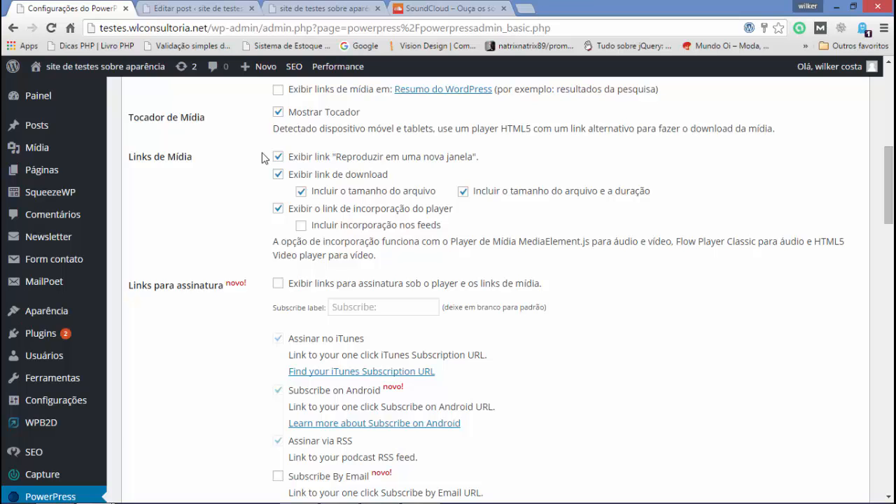
- Compare the play-in-new-window, download and embed link options with where they would appear in the published sample article
{"action": "left_click", "coordinate": [326, 9]}
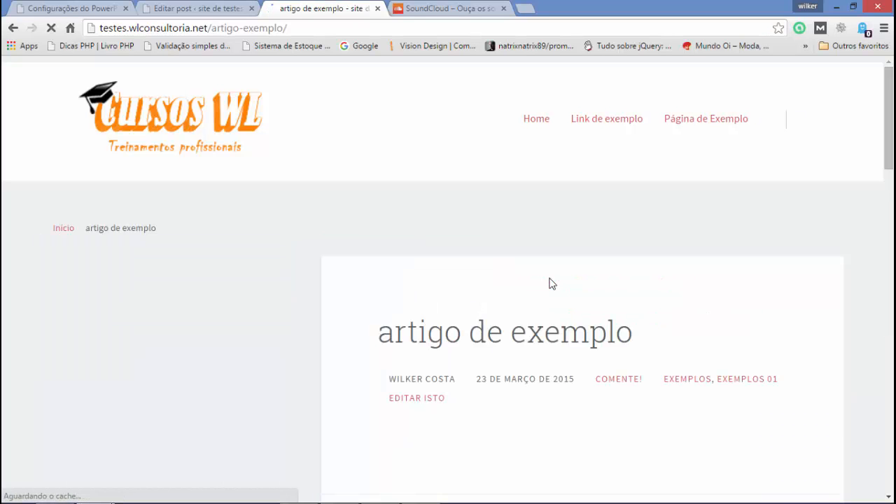
{"action": "scroll", "coordinate": [549, 283], "scroll_direction": "down", "scroll_amount": 6}
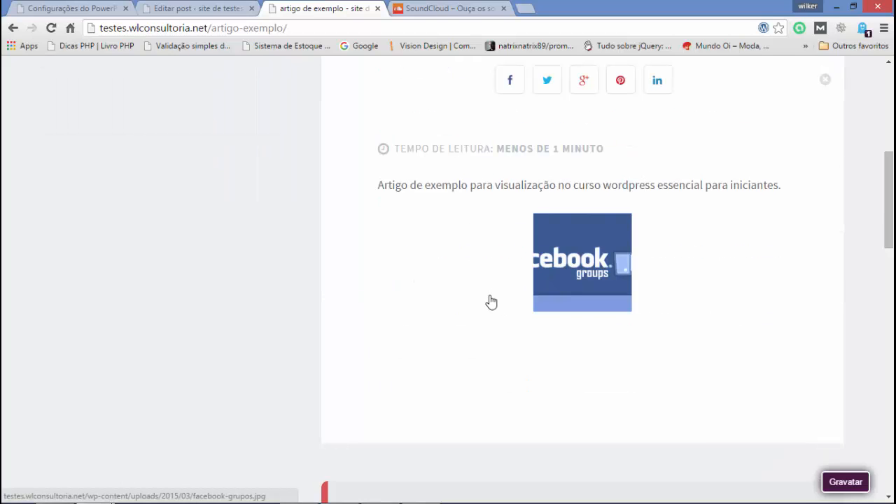
{"action": "left_click", "coordinate": [91, 10]}
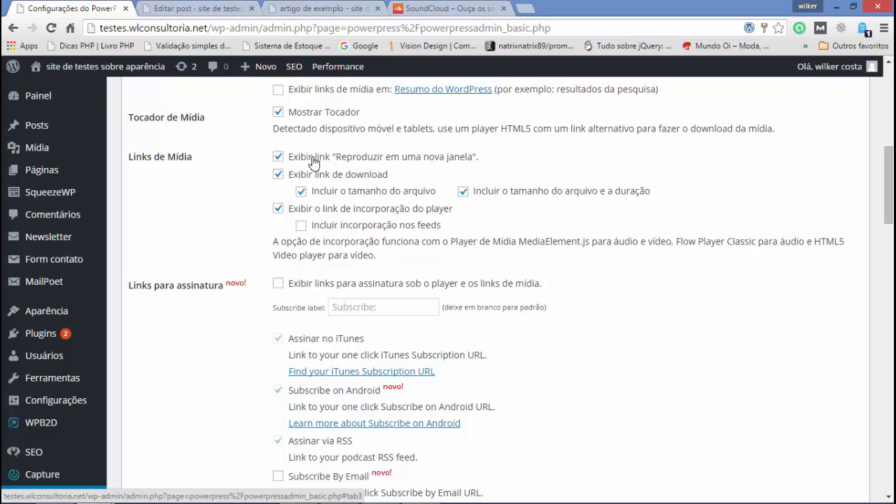
{"action": "left_click", "coordinate": [329, 9]}
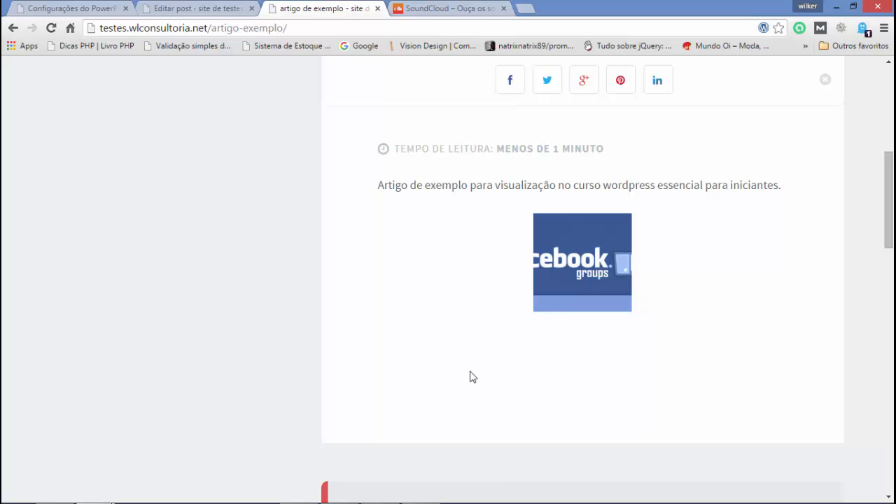
{"action": "left_click", "coordinate": [86, 8]}
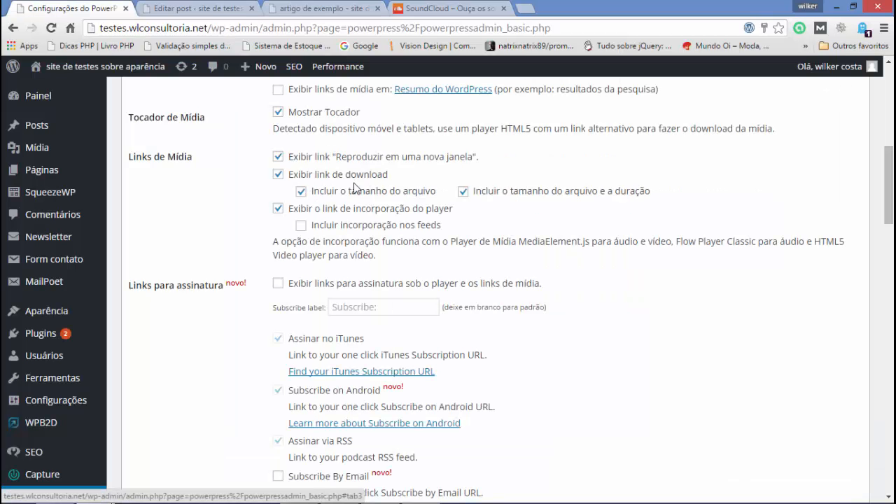
{"action": "left_click", "coordinate": [301, 9]}
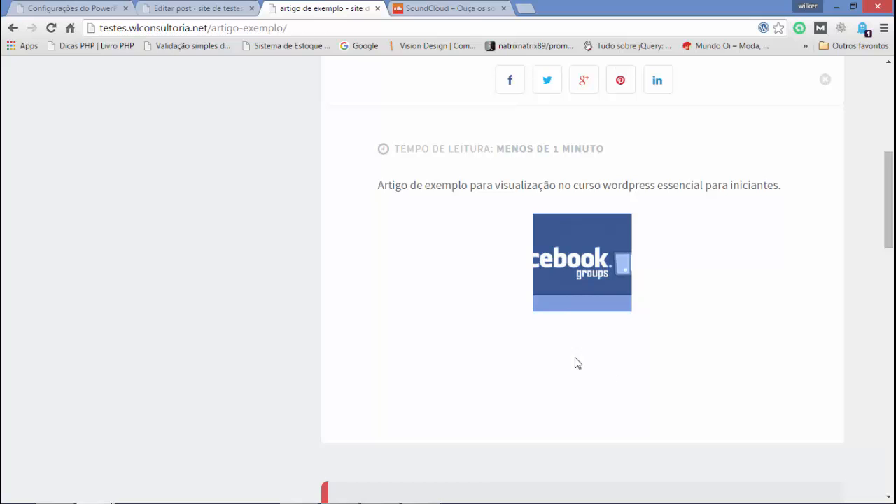
{"action": "left_click", "coordinate": [87, 8]}
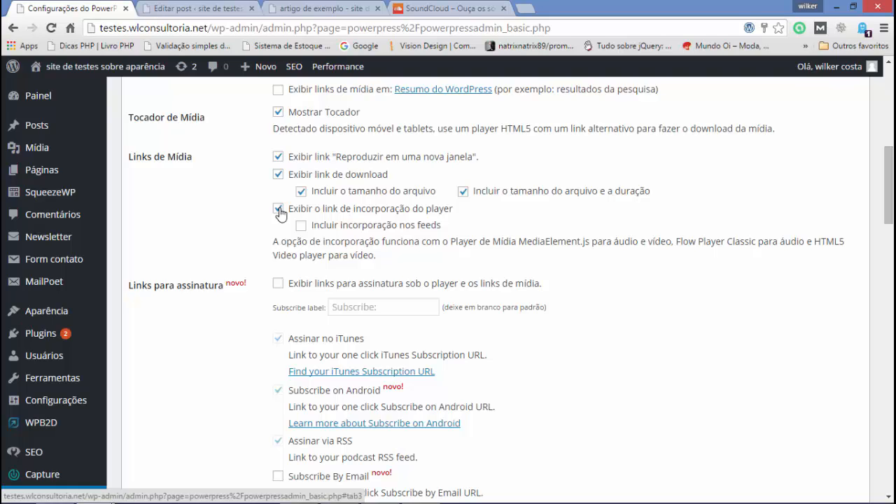
- Try displaying subscription links under the player and media links, and turn the option back off
{"action": "scroll", "coordinate": [235, 255], "scroll_direction": "down", "scroll_amount": 1}
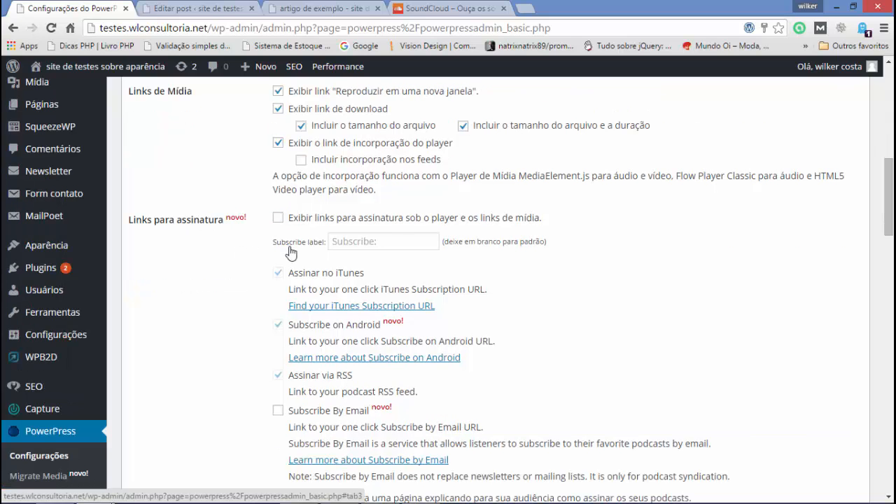
{"action": "scroll", "coordinate": [291, 252], "scroll_direction": "down", "scroll_amount": 1}
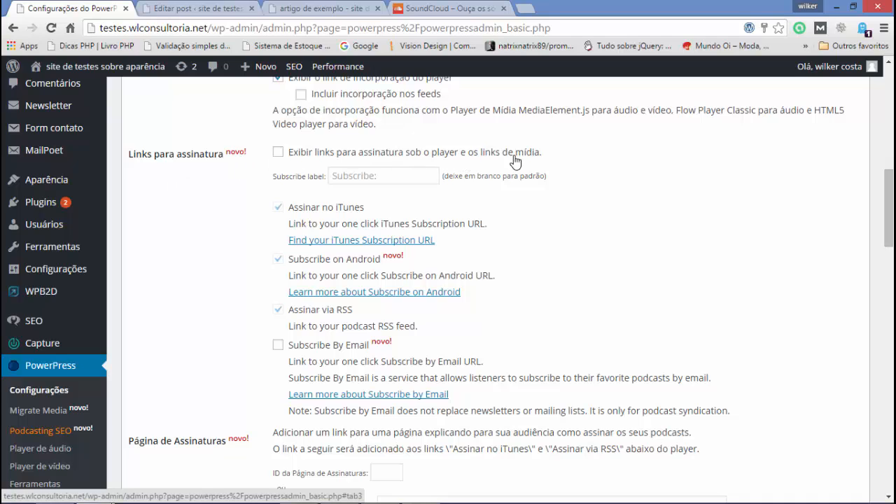
{"action": "left_click", "coordinate": [277, 153]}
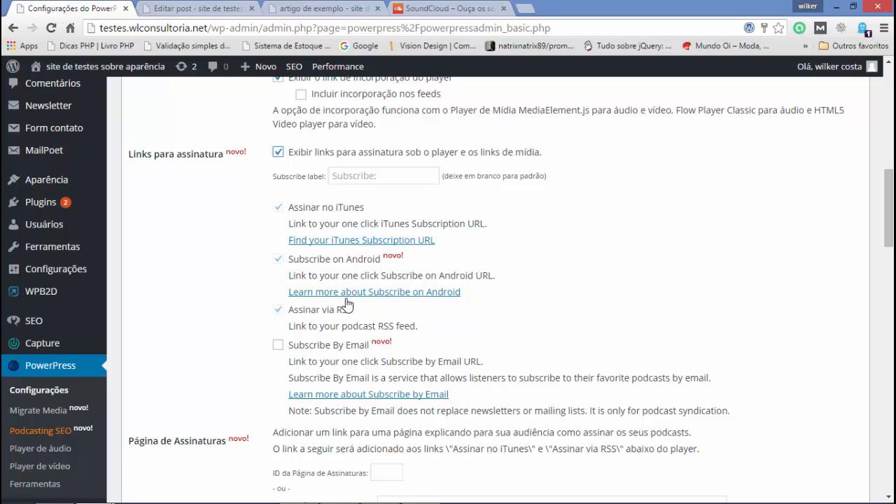
{"action": "left_click", "coordinate": [278, 153]}
- Try the Subscribe By Email option among the subscription links and clear it again
{"action": "scroll", "coordinate": [264, 252], "scroll_direction": "down", "scroll_amount": 3}
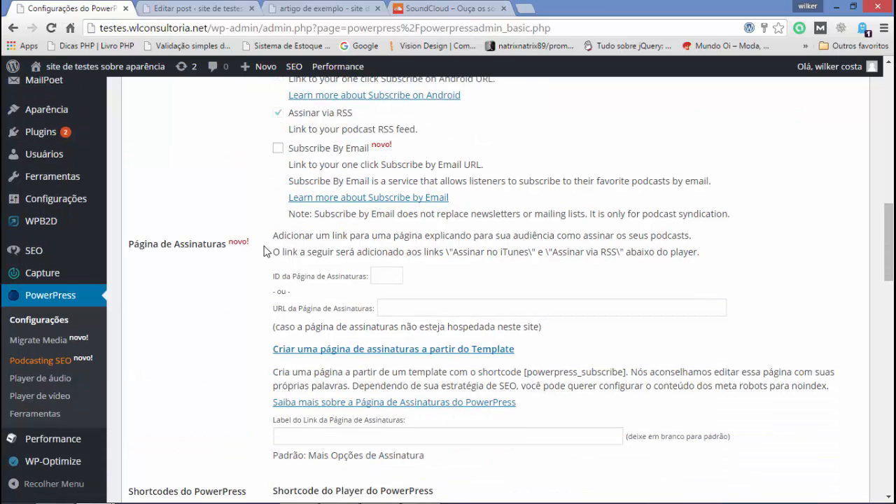
{"action": "scroll", "coordinate": [264, 252], "scroll_direction": "up", "scroll_amount": 2}
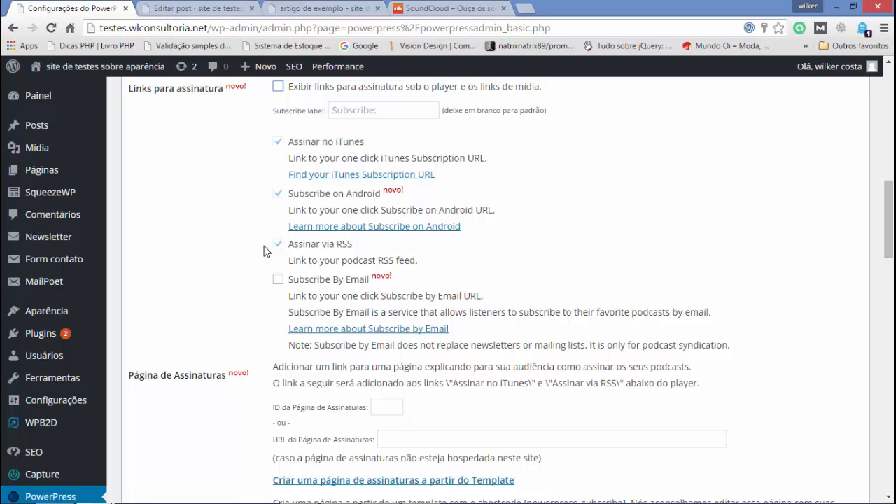
{"action": "scroll", "coordinate": [240, 286], "scroll_direction": "down", "scroll_amount": 1}
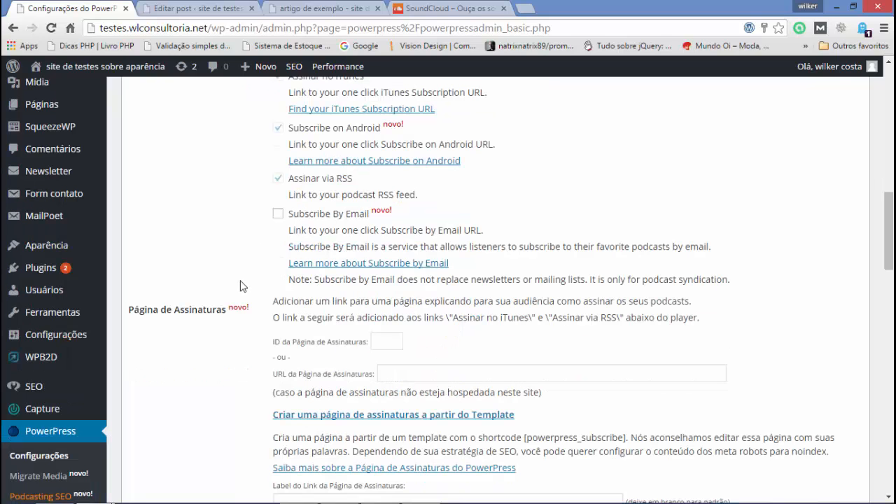
{"action": "left_click", "coordinate": [278, 215]}
{"action": "left_click", "coordinate": [277, 215]}
- Examine the subscription page fields and the PowerPress player, playlist and subscribe shortcodes
{"action": "scroll", "coordinate": [245, 259], "scroll_direction": "down", "scroll_amount": 2}
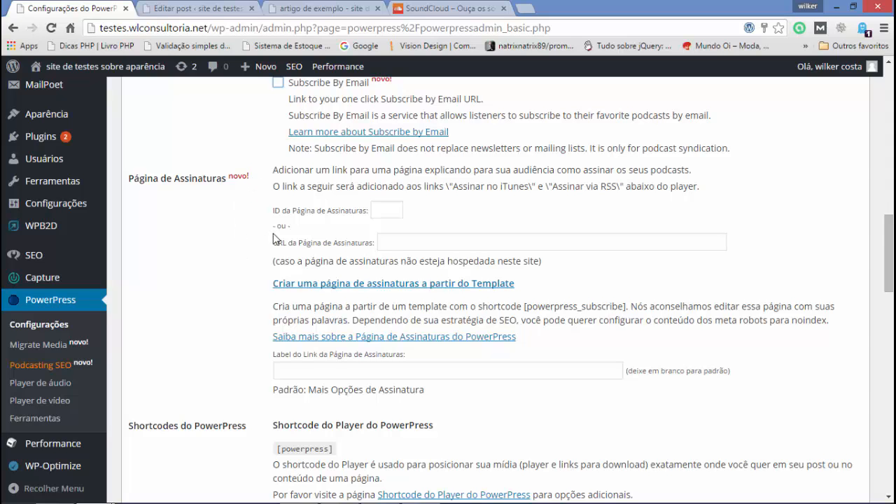
{"action": "scroll", "coordinate": [274, 239], "scroll_direction": "down", "scroll_amount": 3}
{"action": "scroll", "coordinate": [274, 233], "scroll_direction": "down", "scroll_amount": 1}
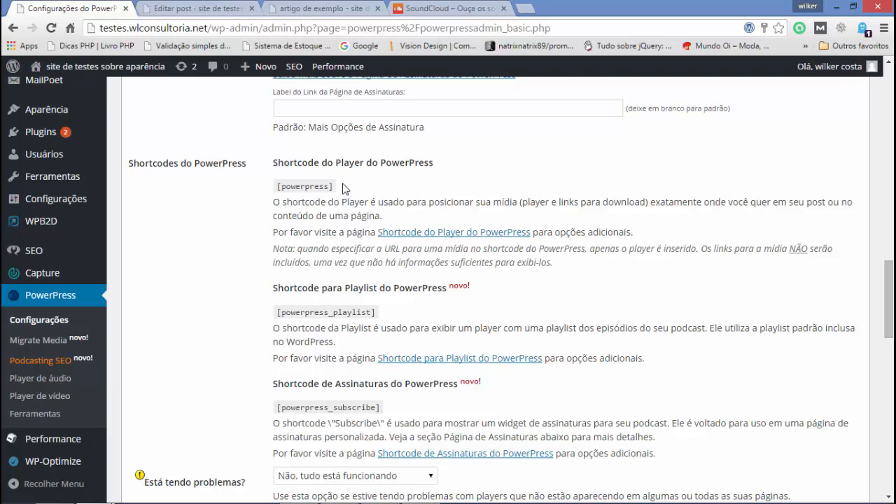
- Highlight the [powerpress] player shortcode and read the descriptions of the playlist and subscribe shortcodes below it
{"action": "left_click_drag", "start_coordinate": [343, 188], "coordinate": [275, 186]}
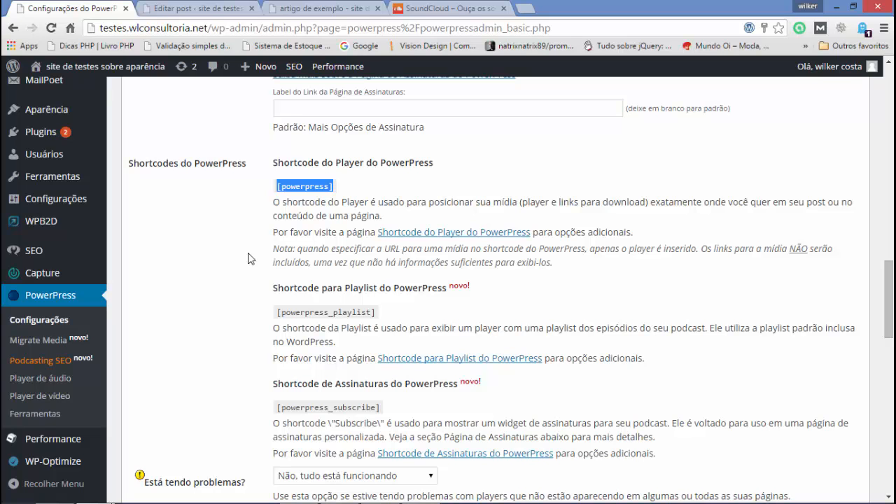
{"action": "scroll", "coordinate": [249, 259], "scroll_direction": "down", "scroll_amount": 3}
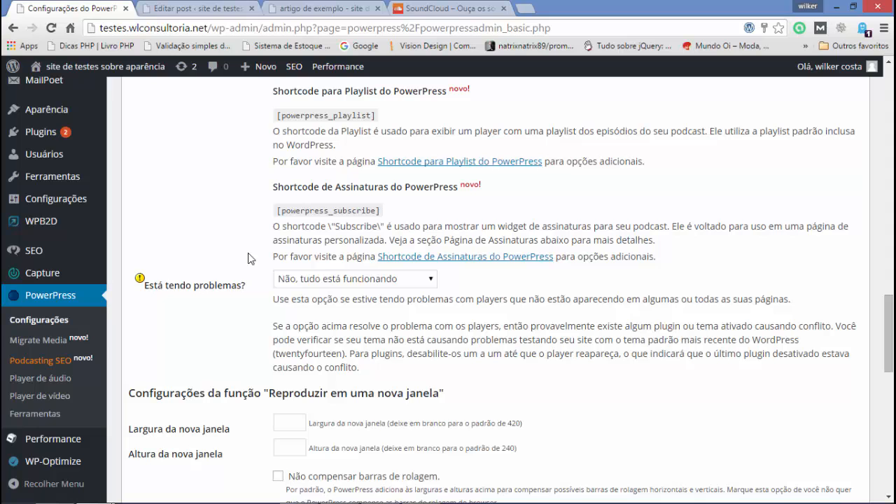
{"action": "scroll", "coordinate": [249, 259], "scroll_direction": "up", "scroll_amount": 2}
{"action": "scroll", "coordinate": [248, 259], "scroll_direction": "down", "scroll_amount": 1}
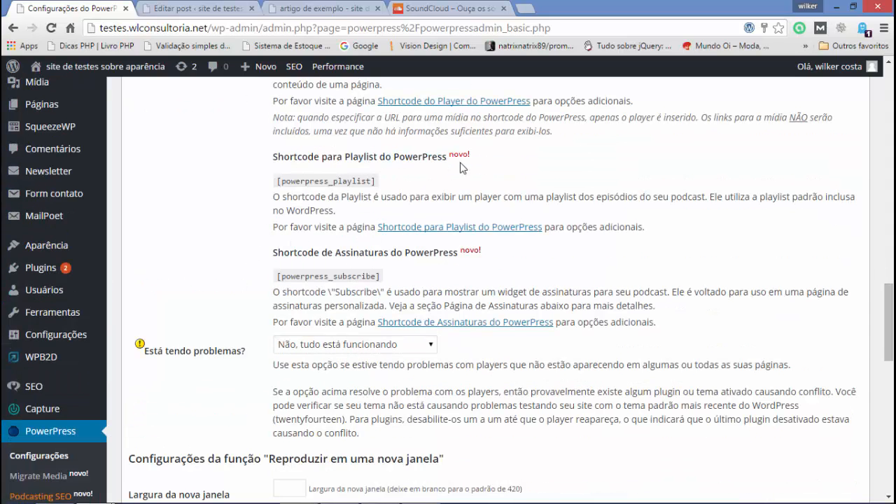
{"action": "scroll", "coordinate": [482, 171], "scroll_direction": "up", "scroll_amount": 1}
{"action": "scroll", "coordinate": [480, 171], "scroll_direction": "down", "scroll_amount": 1}
{"action": "scroll", "coordinate": [428, 265], "scroll_direction": "down", "scroll_amount": 1}
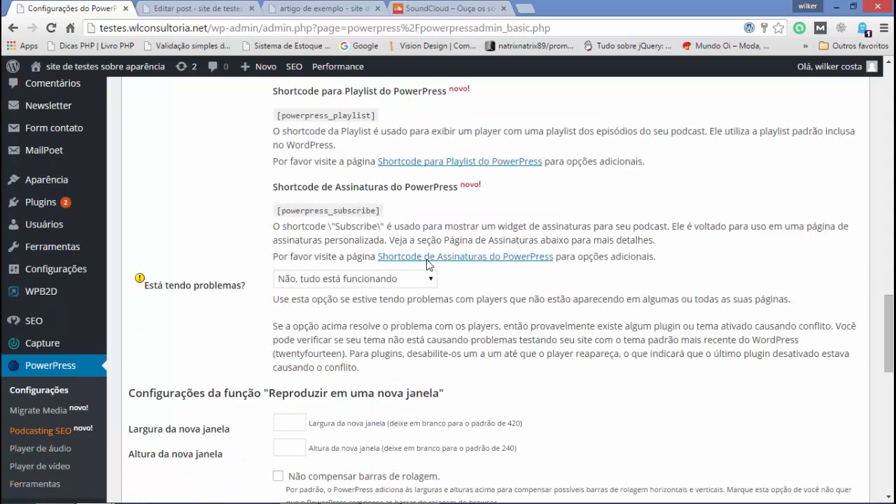
- Examine the player troubleshooting, new-window size and AAC audio format settings, down to the advanced options and Blubrry account link
{"action": "scroll", "coordinate": [448, 252], "scroll_direction": "down", "scroll_amount": 1}
{"action": "scroll", "coordinate": [448, 257], "scroll_direction": "down", "scroll_amount": 1}
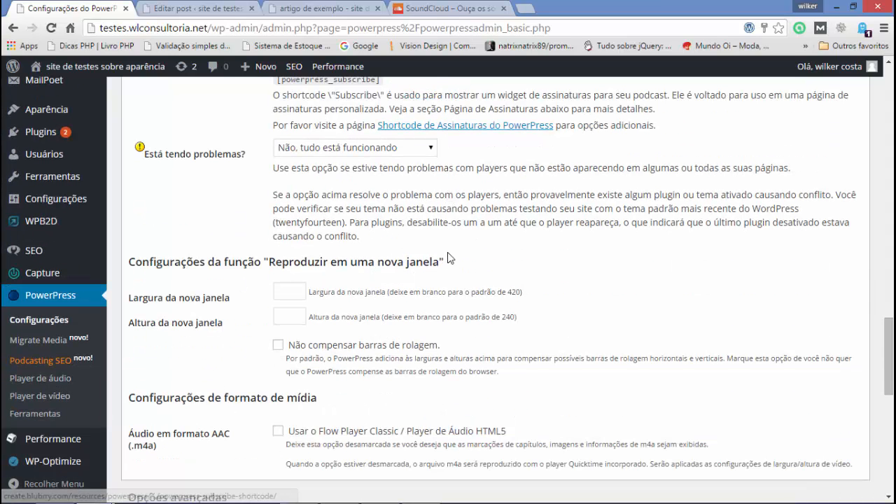
{"action": "scroll", "coordinate": [448, 257], "scroll_direction": "down", "scroll_amount": 2}
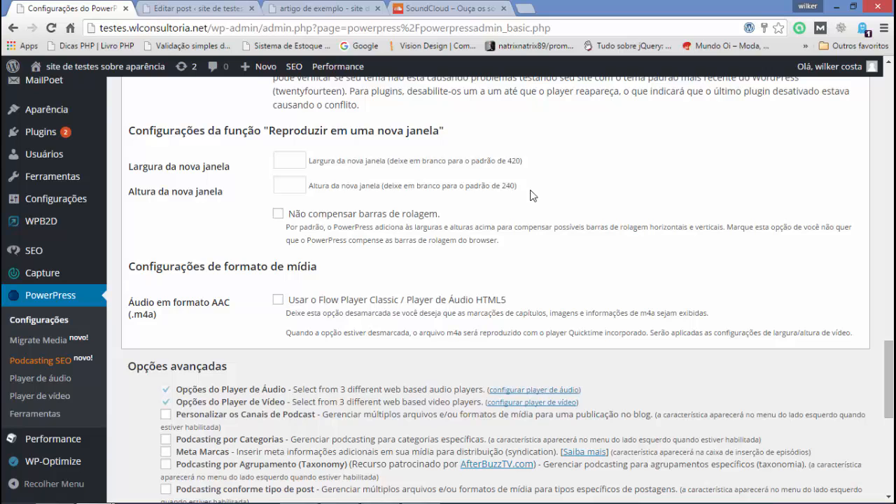
{"action": "scroll", "coordinate": [531, 195], "scroll_direction": "down", "scroll_amount": 1}
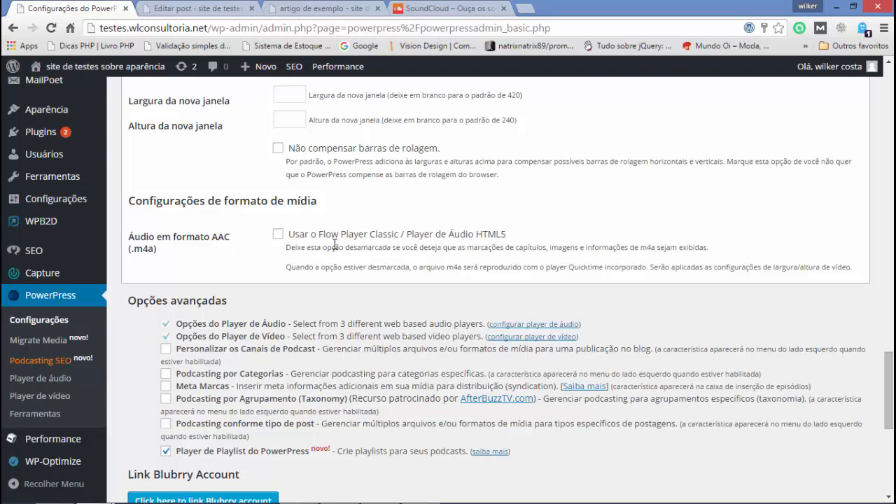
{"action": "scroll", "coordinate": [334, 244], "scroll_direction": "down", "scroll_amount": 4}
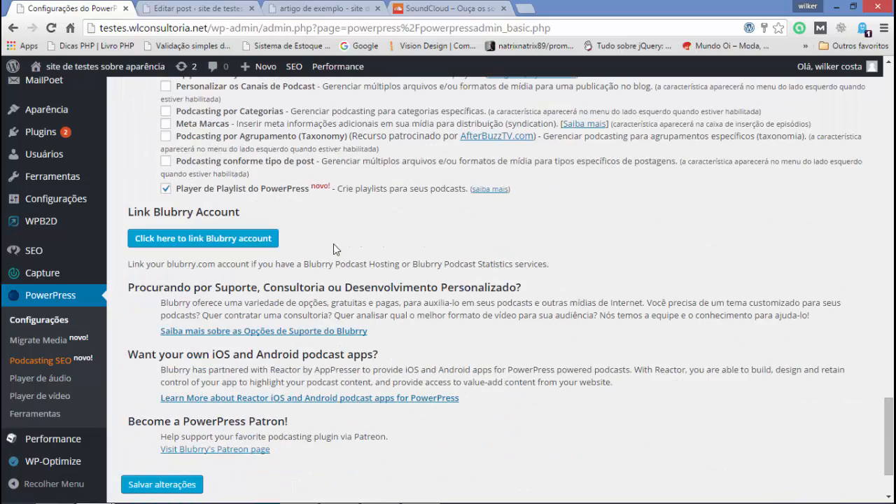
{"action": "scroll", "coordinate": [333, 244], "scroll_direction": "down", "scroll_amount": 2}
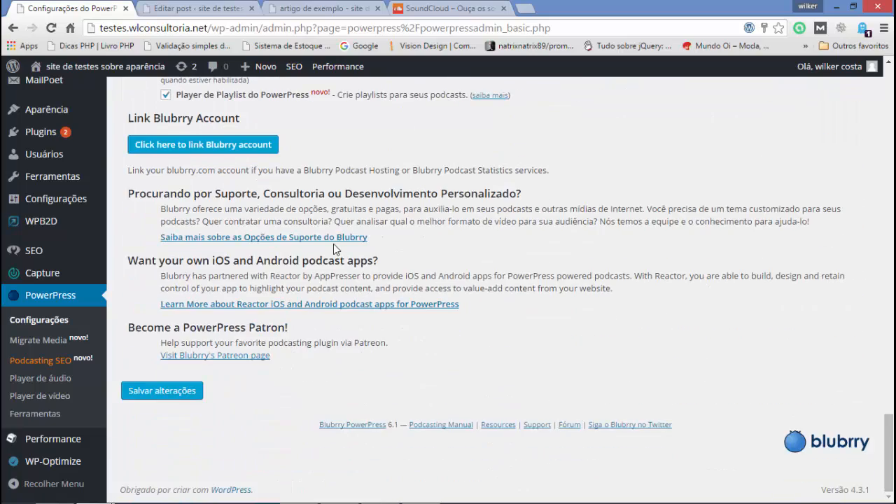
- Save the changes to the PowerPress settings
{"action": "scroll", "coordinate": [333, 243], "scroll_direction": "up", "scroll_amount": 5}
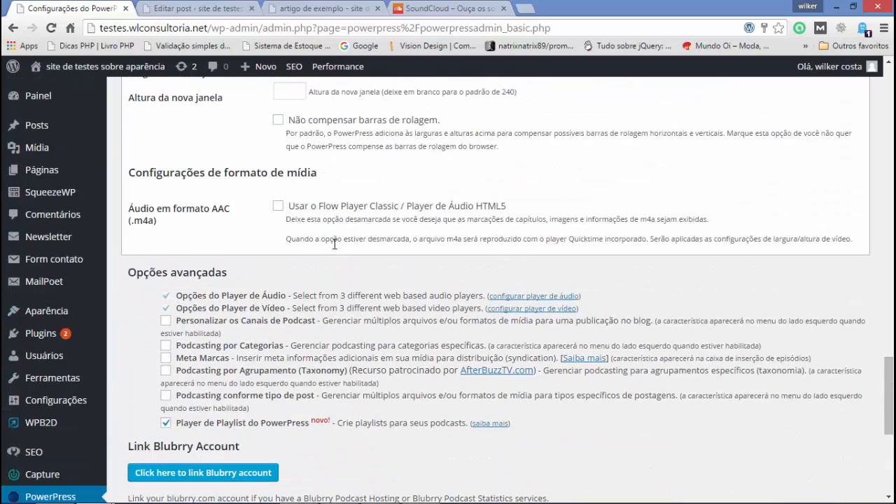
{"action": "scroll", "coordinate": [335, 244], "scroll_direction": "up", "scroll_amount": 12}
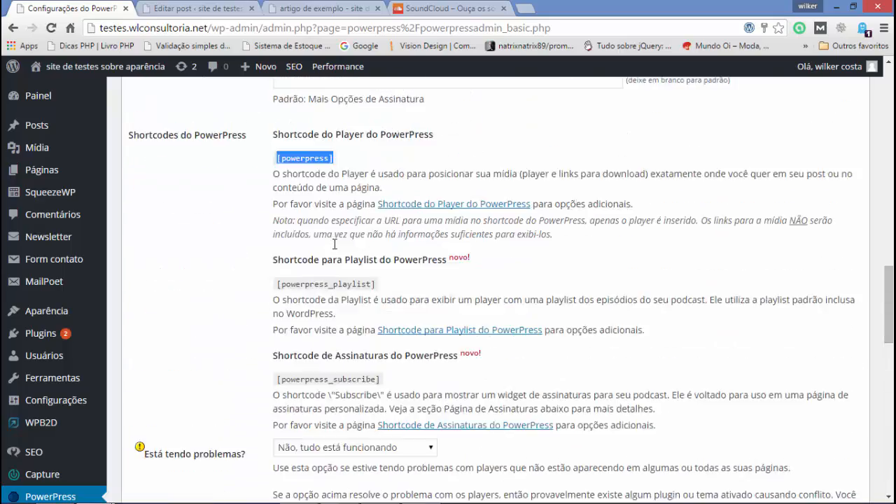
{"action": "scroll", "coordinate": [334, 249], "scroll_direction": "down", "scroll_amount": 11}
{"action": "scroll", "coordinate": [333, 250], "scroll_direction": "down", "scroll_amount": 6}
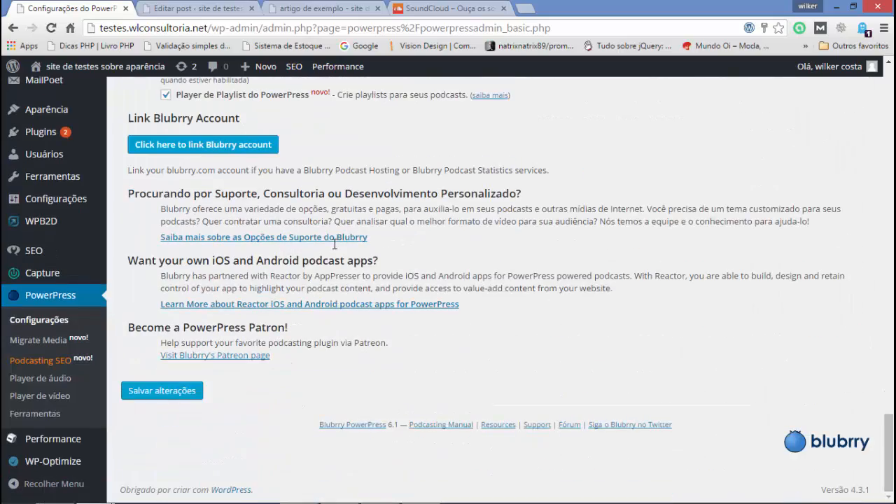
{"action": "left_click", "coordinate": [162, 389]}
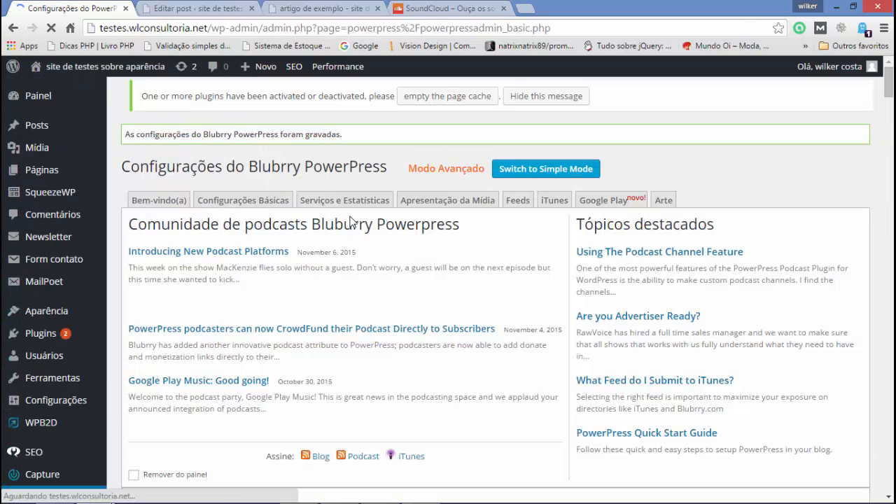
- Look through the Feeds settings, from feed enhancement through feed and program information to the TV ratings
{"action": "left_click", "coordinate": [451, 234]}
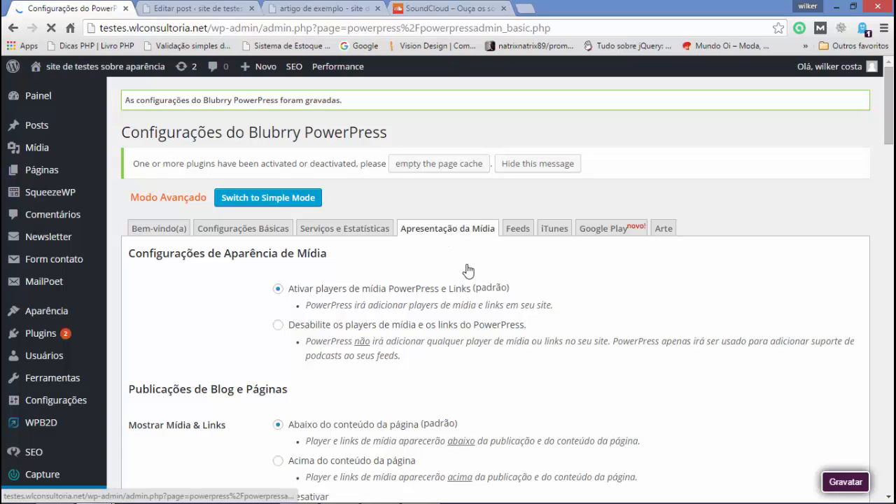
{"action": "left_click", "coordinate": [517, 228]}
{"action": "scroll", "coordinate": [512, 236], "scroll_direction": "down", "scroll_amount": 1}
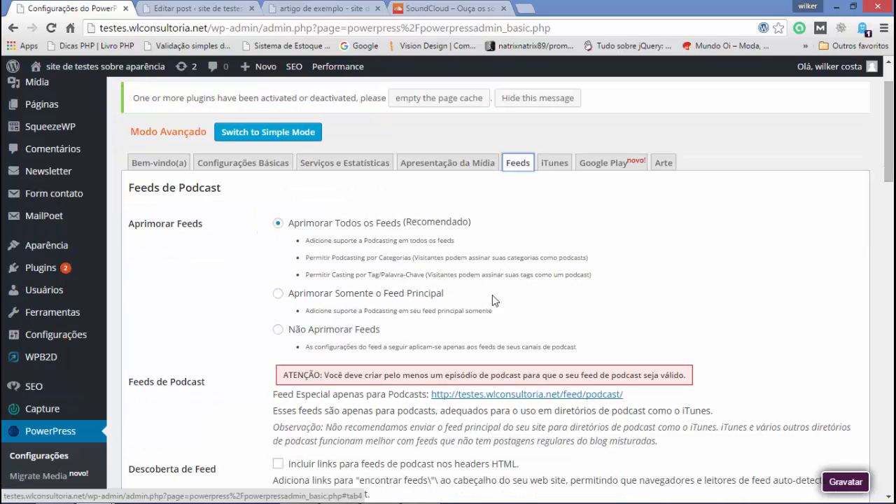
{"action": "scroll", "coordinate": [490, 303], "scroll_direction": "down", "scroll_amount": 3}
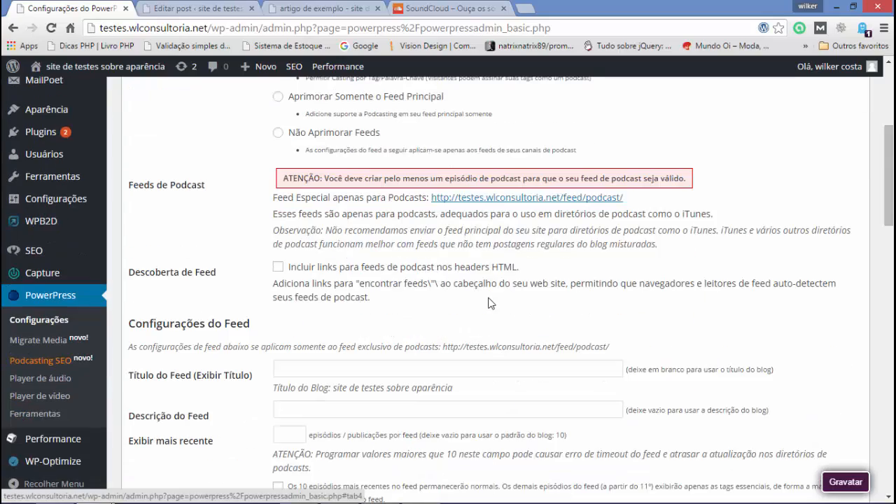
{"action": "scroll", "coordinate": [490, 303], "scroll_direction": "down", "scroll_amount": 14}
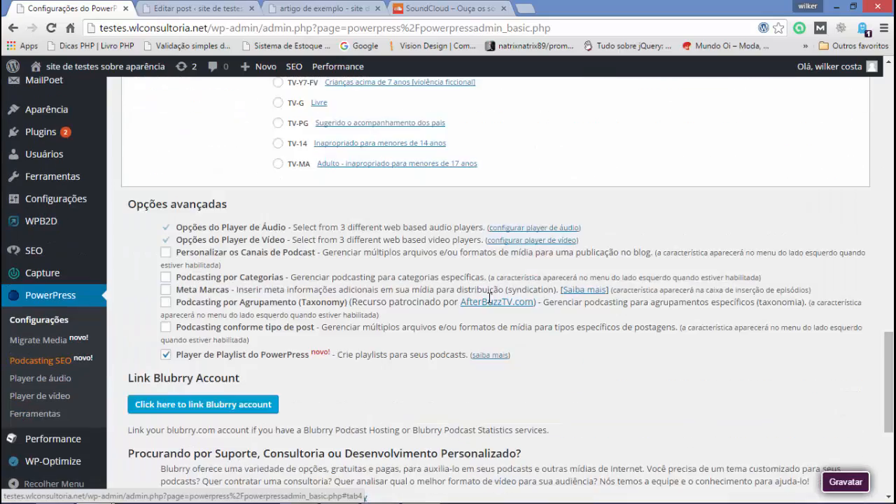
{"action": "scroll", "coordinate": [490, 298], "scroll_direction": "down", "scroll_amount": 3}
{"action": "scroll", "coordinate": [490, 301], "scroll_direction": "up", "scroll_amount": 12}
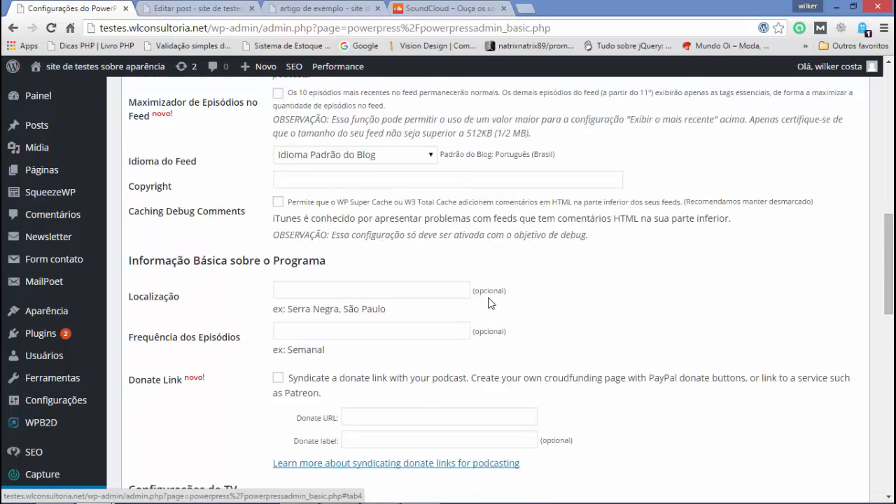
{"action": "scroll", "coordinate": [490, 302], "scroll_direction": "up", "scroll_amount": 5}
{"action": "scroll", "coordinate": [490, 302], "scroll_direction": "up", "scroll_amount": 1}
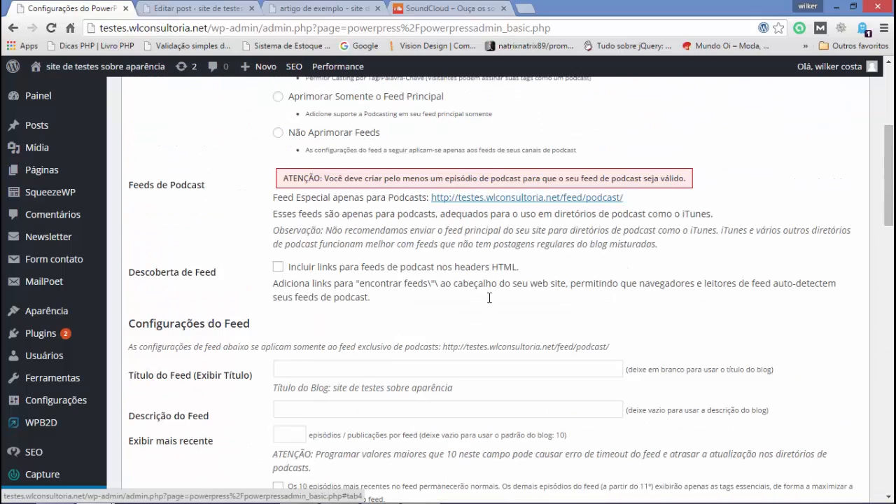
{"action": "scroll", "coordinate": [490, 302], "scroll_direction": "up", "scroll_amount": 4}
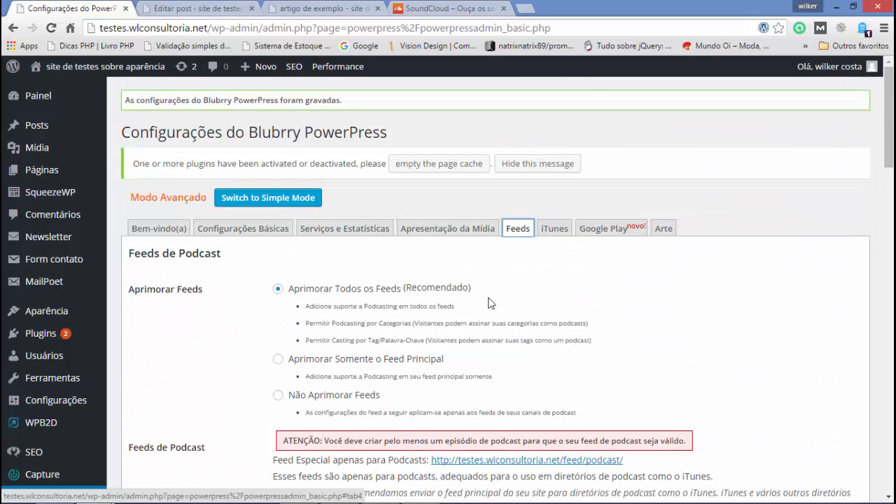
- Review the feed enhancement choices, the podcast-only feed address, and the feed title, description and episode limit fields
{"action": "scroll", "coordinate": [490, 302], "scroll_direction": "down", "scroll_amount": 1}
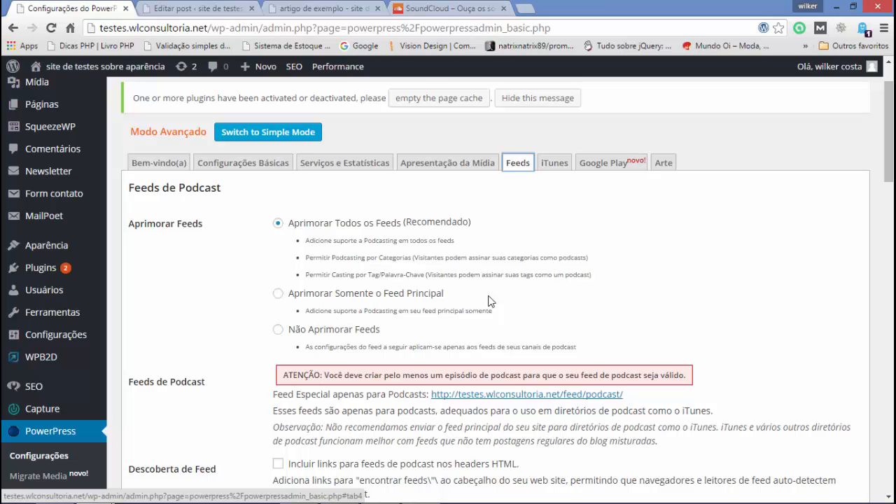
{"action": "scroll", "coordinate": [486, 291], "scroll_direction": "down", "scroll_amount": 2}
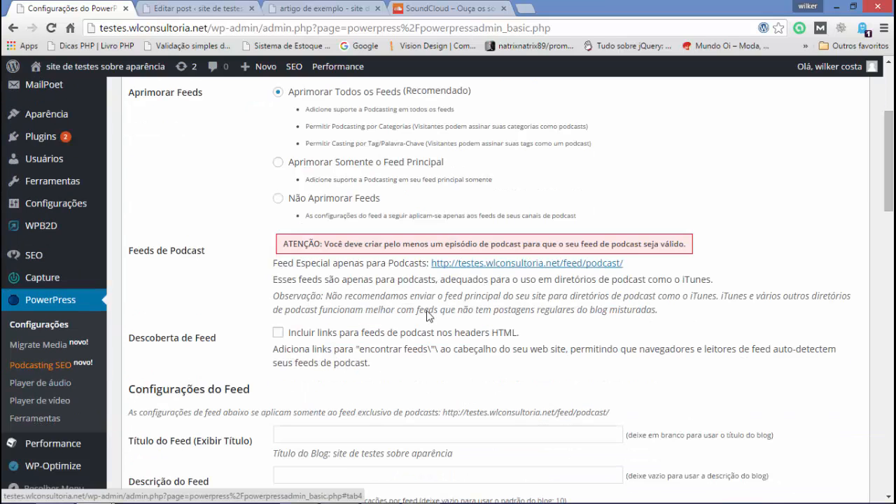
{"action": "scroll", "coordinate": [428, 310], "scroll_direction": "down", "scroll_amount": 3}
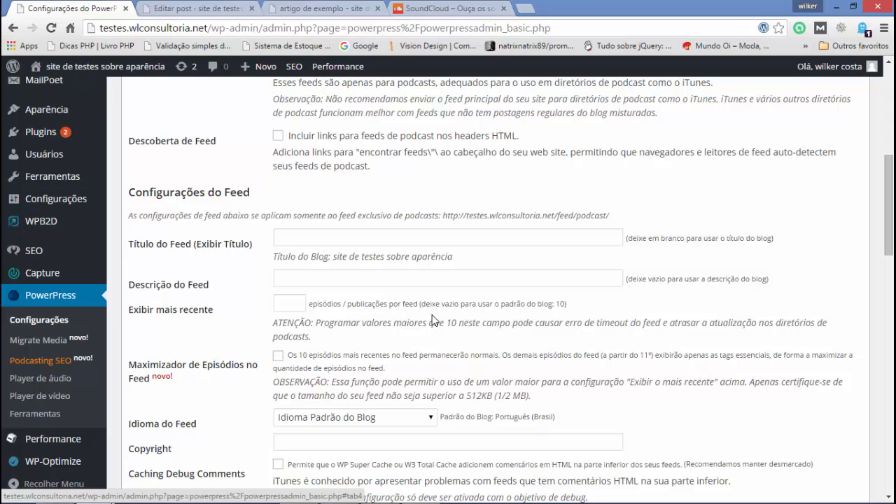
{"action": "scroll", "coordinate": [431, 320], "scroll_direction": "down", "scroll_amount": 2}
{"action": "scroll", "coordinate": [433, 316], "scroll_direction": "up", "scroll_amount": 6}
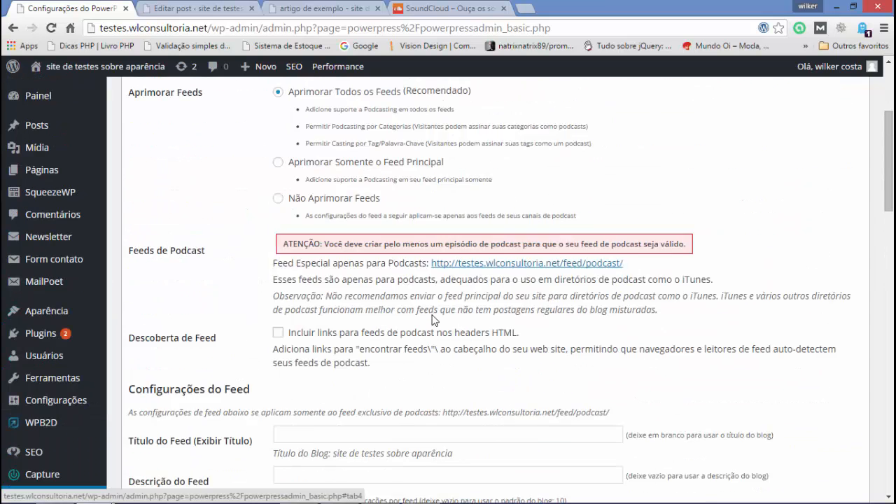
{"action": "scroll", "coordinate": [432, 315], "scroll_direction": "up", "scroll_amount": 1}
- Examine the iTunes listing and program fields and the Google Play listing settings
{"action": "left_click", "coordinate": [553, 229]}
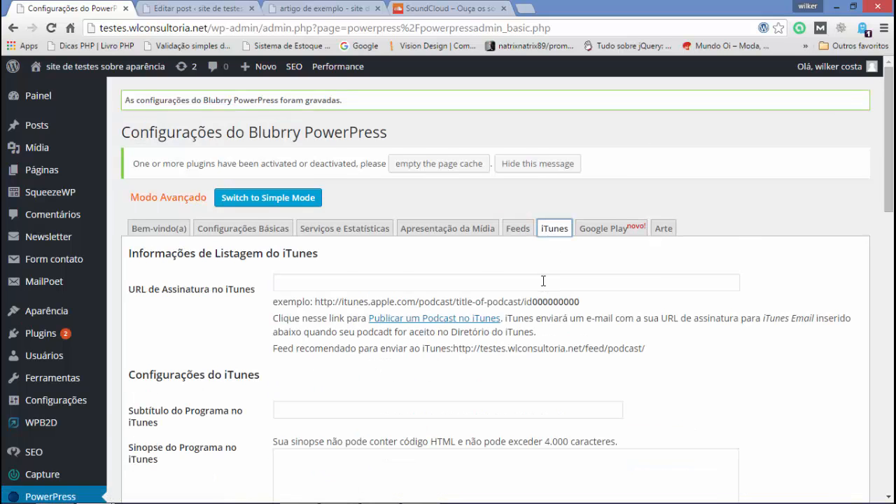
{"action": "scroll", "coordinate": [541, 282], "scroll_direction": "down", "scroll_amount": 1}
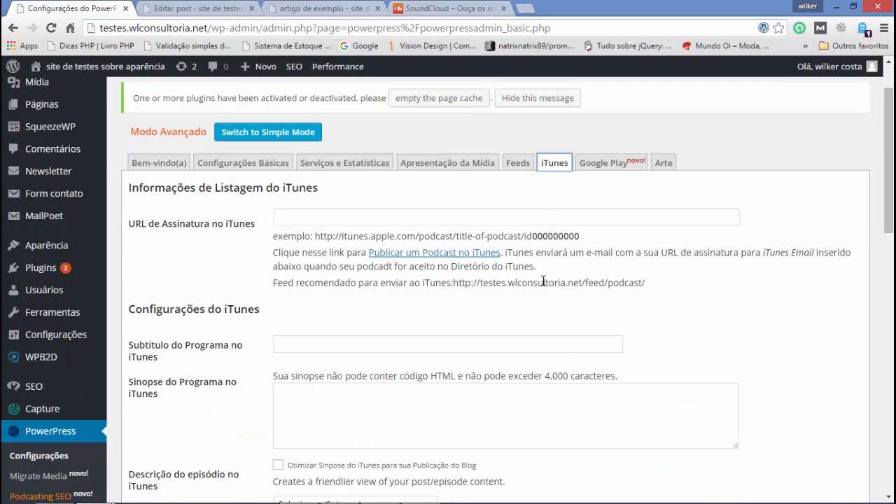
{"action": "left_click", "coordinate": [600, 166]}
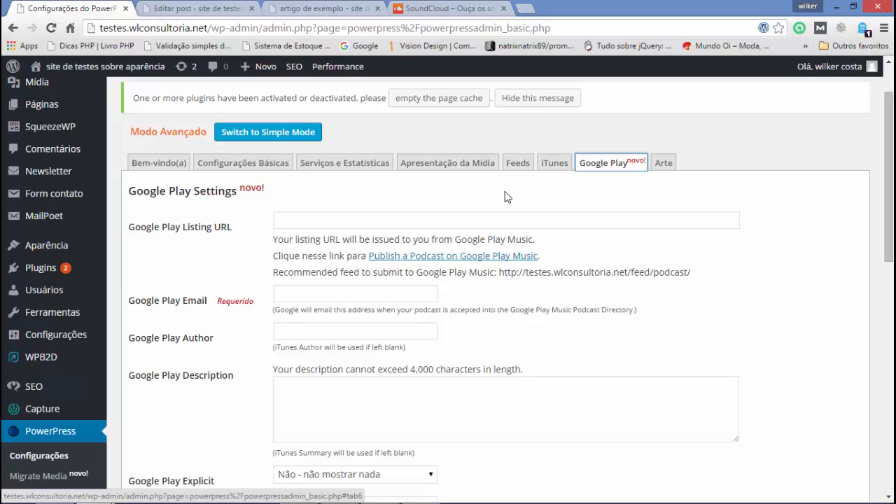
- Examine the iTunes, Google Play and RSS2 image settings for the podcast artwork, and return to the welcome section
{"action": "left_click", "coordinate": [662, 163]}
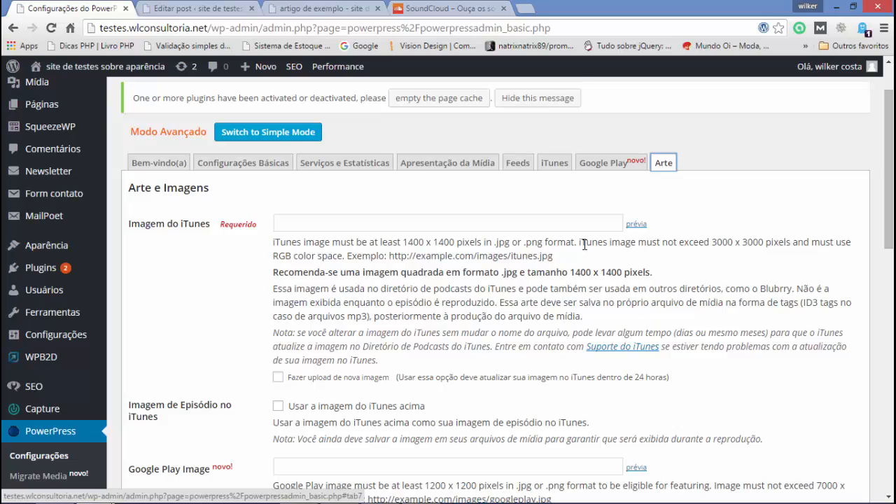
{"action": "scroll", "coordinate": [549, 275], "scroll_direction": "down", "scroll_amount": 4}
{"action": "scroll", "coordinate": [549, 276], "scroll_direction": "up", "scroll_amount": 4}
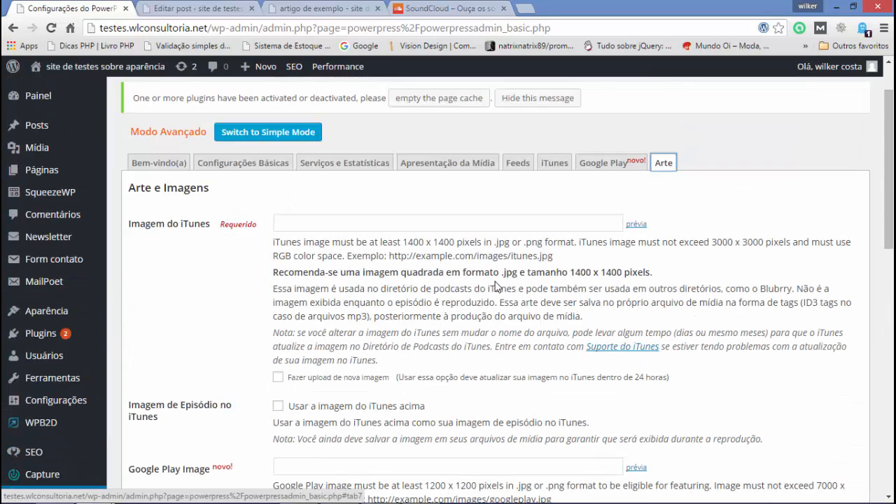
{"action": "scroll", "coordinate": [495, 285], "scroll_direction": "down", "scroll_amount": 2}
{"action": "scroll", "coordinate": [495, 285], "scroll_direction": "up", "scroll_amount": 1}
{"action": "scroll", "coordinate": [339, 235], "scroll_direction": "down", "scroll_amount": 1}
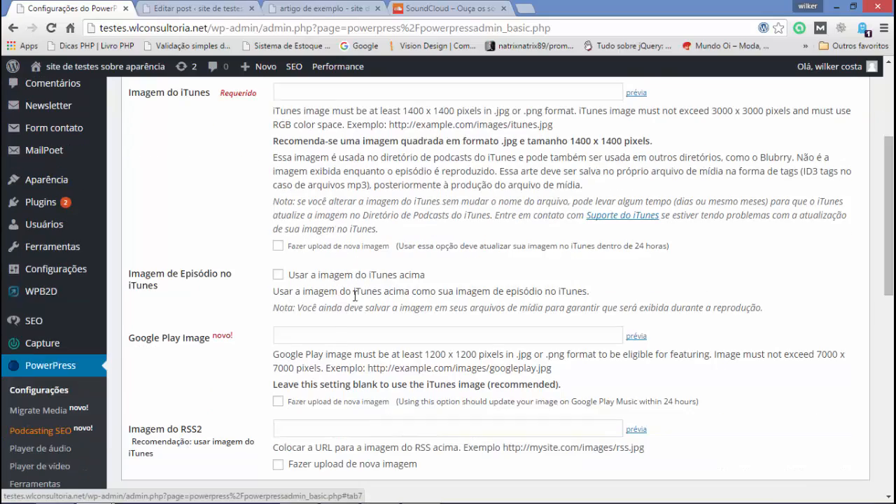
{"action": "scroll", "coordinate": [336, 347], "scroll_direction": "down", "scroll_amount": 4}
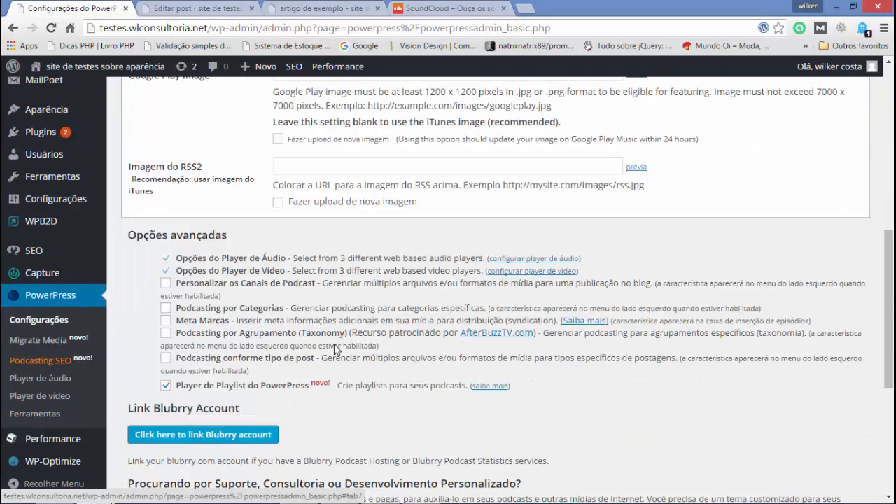
{"action": "scroll", "coordinate": [336, 348], "scroll_direction": "up", "scroll_amount": 6}
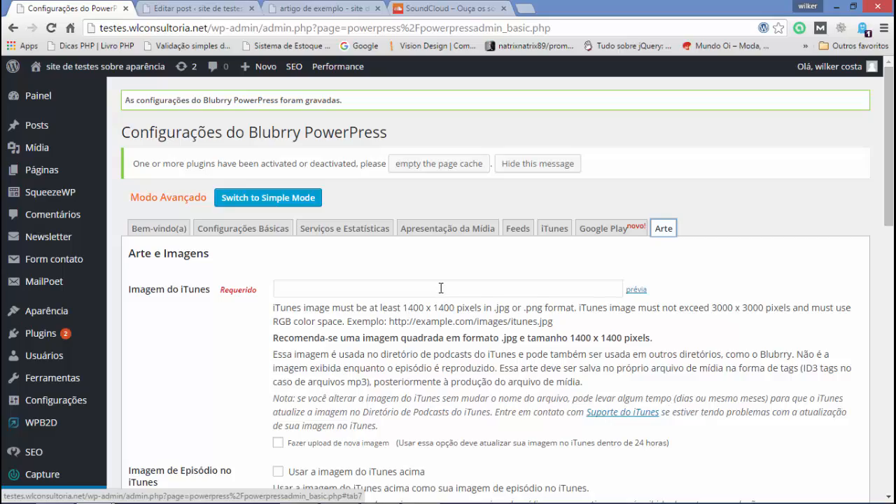
{"action": "scroll", "coordinate": [474, 288], "scroll_direction": "down", "scroll_amount": 10}
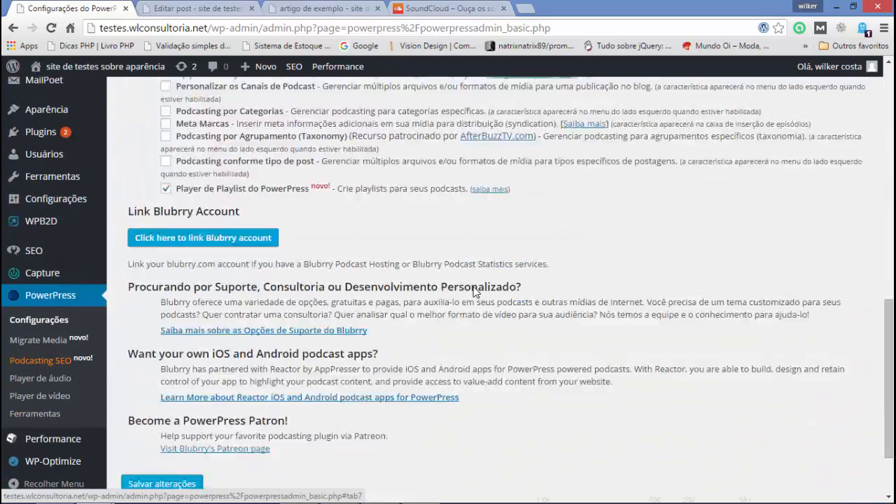
{"action": "scroll", "coordinate": [473, 288], "scroll_direction": "down", "scroll_amount": 1}
{"action": "scroll", "coordinate": [474, 287], "scroll_direction": "up", "scroll_amount": 10}
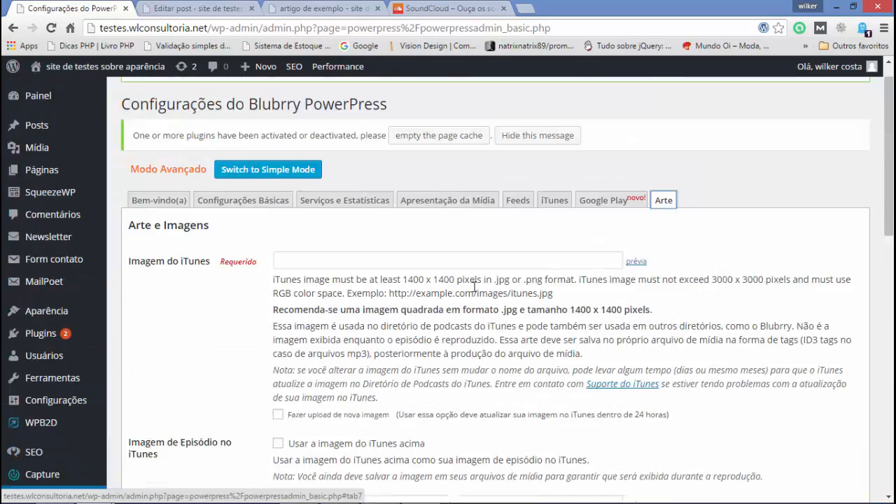
{"action": "left_click", "coordinate": [167, 206]}
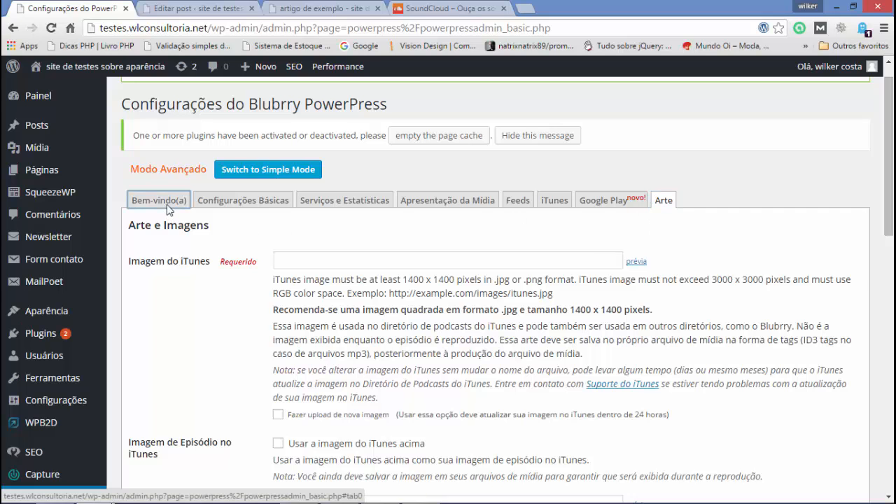
- Look back through the PowerPress basic, services and media appearance settings, down to the subscription page options and shortcodes
{"action": "left_click", "coordinate": [228, 204]}
{"action": "left_click", "coordinate": [322, 204]}
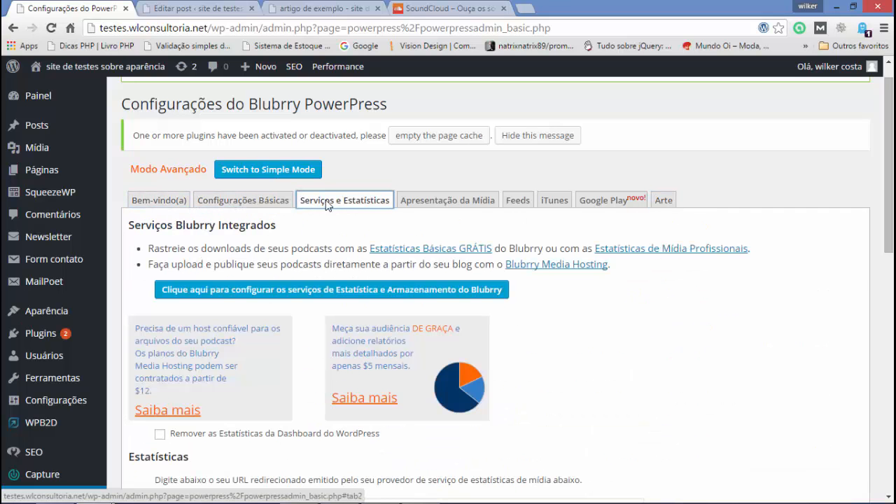
{"action": "left_click", "coordinate": [428, 205]}
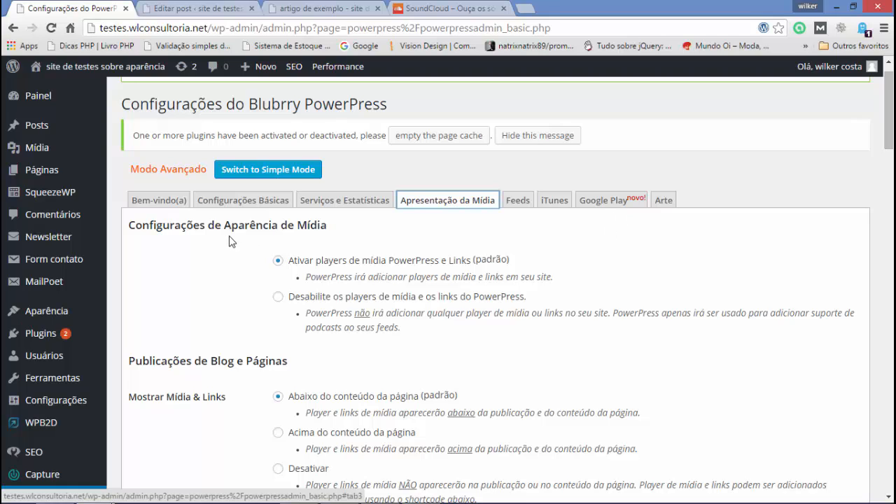
{"action": "left_click", "coordinate": [237, 205]}
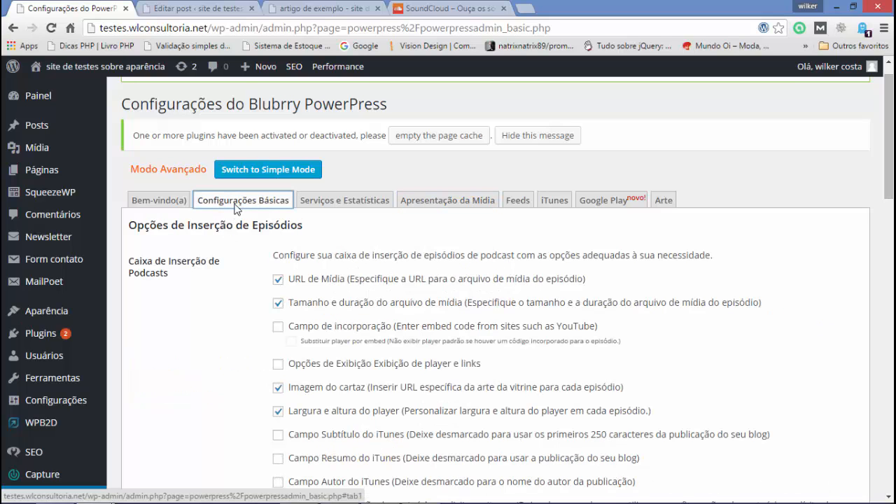
{"action": "left_click", "coordinate": [431, 211]}
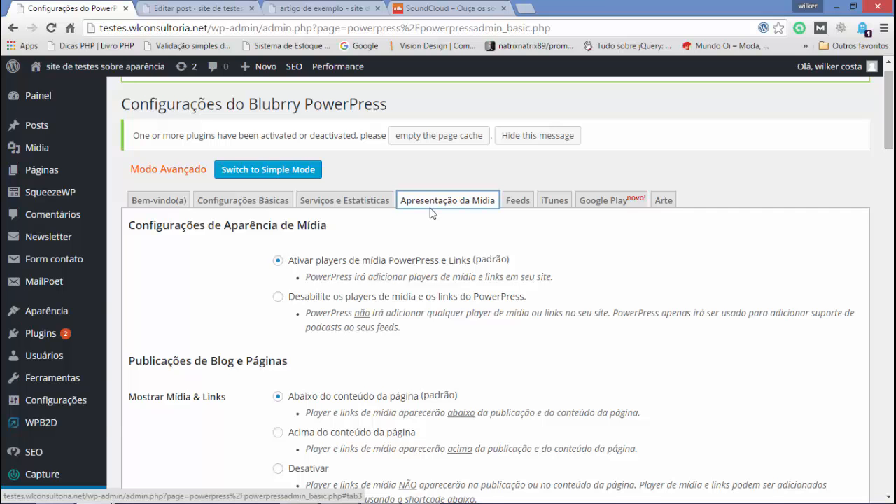
{"action": "scroll", "coordinate": [430, 213], "scroll_direction": "down", "scroll_amount": 5}
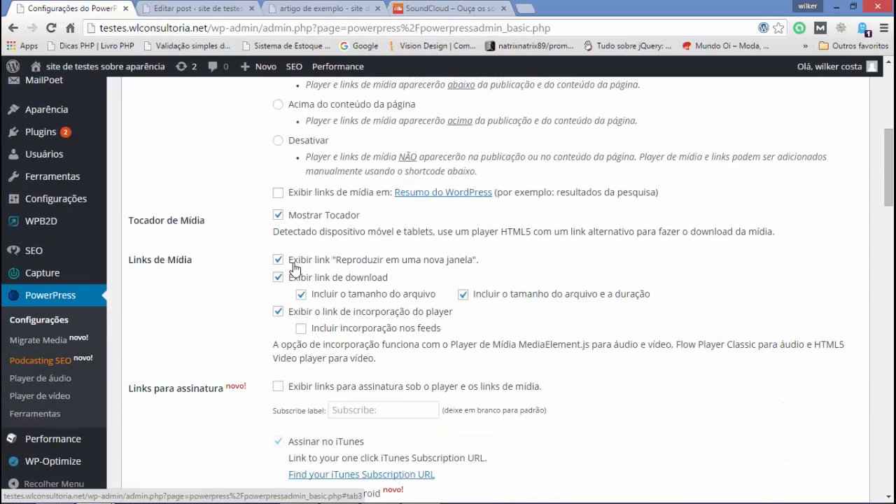
{"action": "scroll", "coordinate": [215, 260], "scroll_direction": "down", "scroll_amount": 6}
{"action": "scroll", "coordinate": [215, 261], "scroll_direction": "down", "scroll_amount": 6}
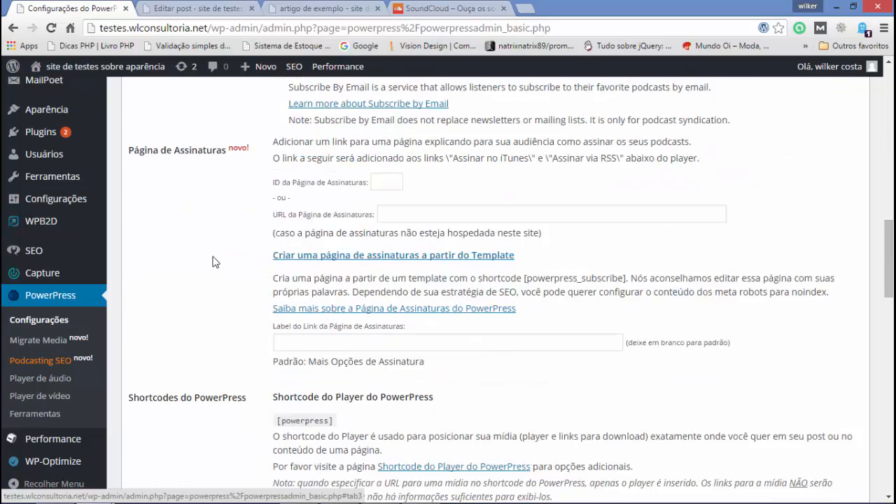
{"action": "scroll", "coordinate": [215, 261], "scroll_direction": "up", "scroll_amount": 17}
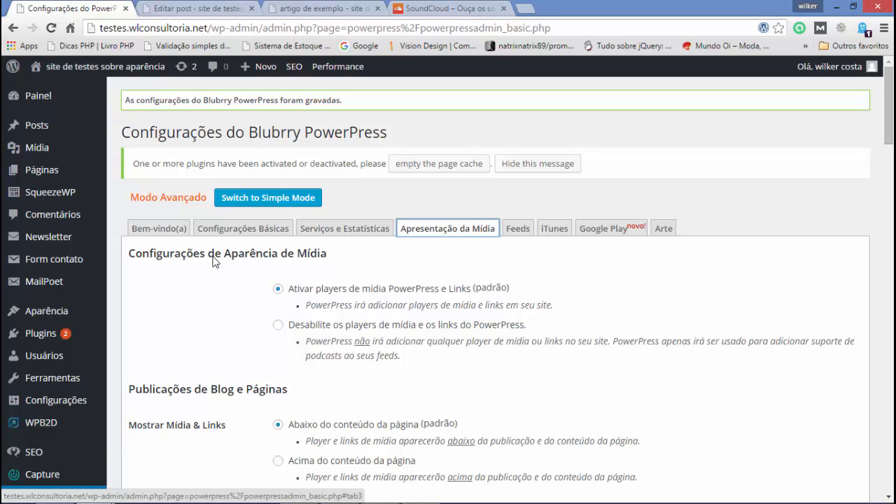
- Review the example post being edited, from its title and content to the media URL, file size and duration fields for podcast episodes
{"action": "left_click", "coordinate": [190, 8]}
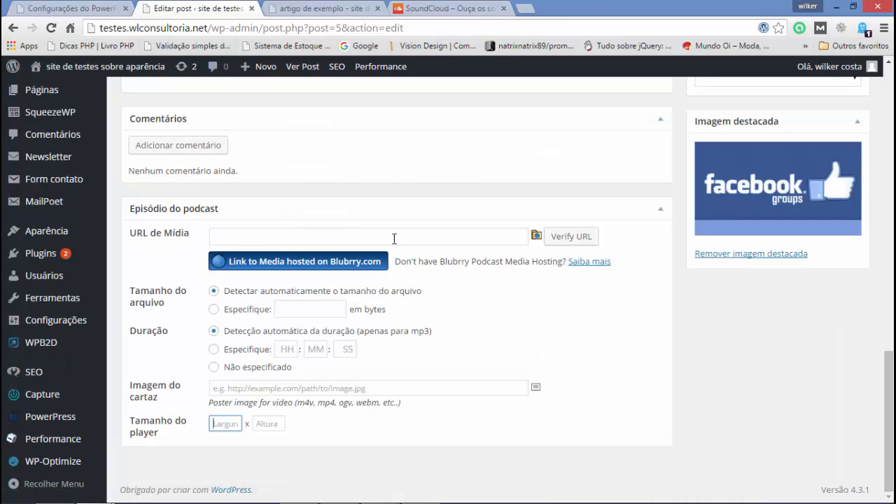
{"action": "scroll", "coordinate": [395, 254], "scroll_direction": "up", "scroll_amount": 15}
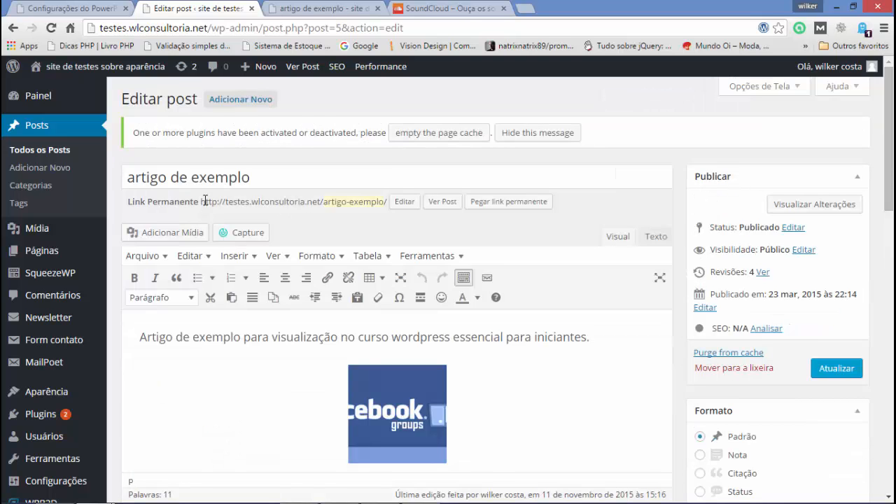
{"action": "scroll", "coordinate": [203, 210], "scroll_direction": "down", "scroll_amount": 5}
{"action": "scroll", "coordinate": [217, 212], "scroll_direction": "down", "scroll_amount": 5}
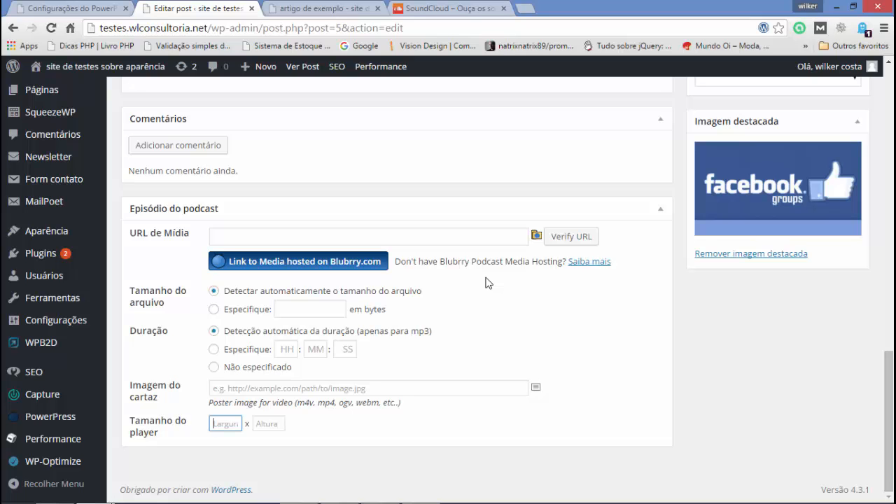
{"action": "scroll", "coordinate": [256, 235], "scroll_direction": "up", "scroll_amount": 5}
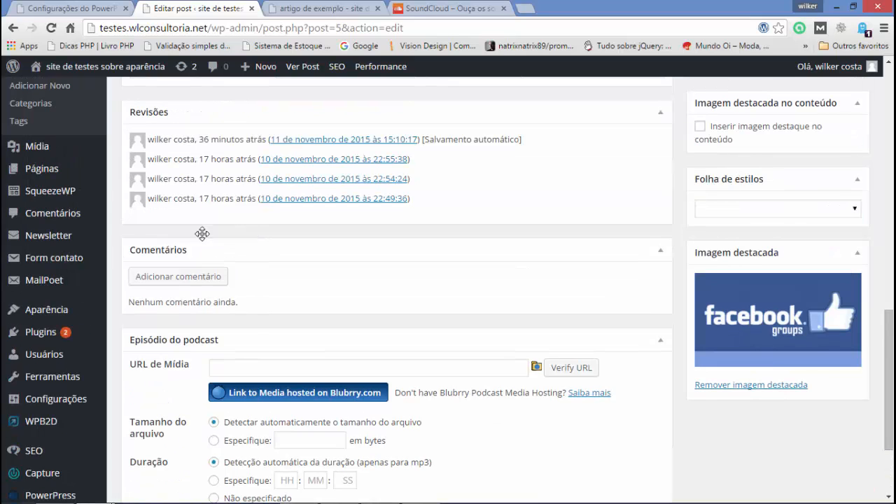
- Open the page for adding new media in a separate browser tab and switch to it
{"action": "mouse_move", "coordinate": [36, 227]}
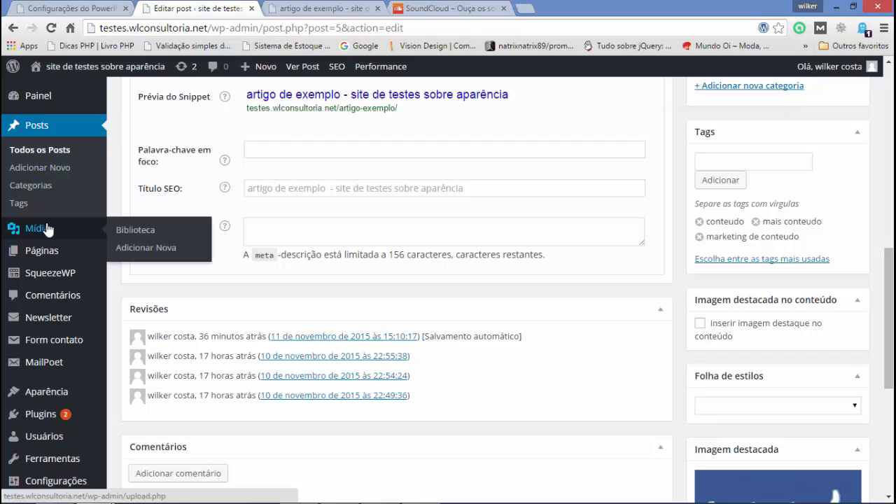
{"action": "right_click", "coordinate": [140, 257]}
{"action": "left_click", "coordinate": [183, 258]}
{"action": "left_click", "coordinate": [320, 9]}
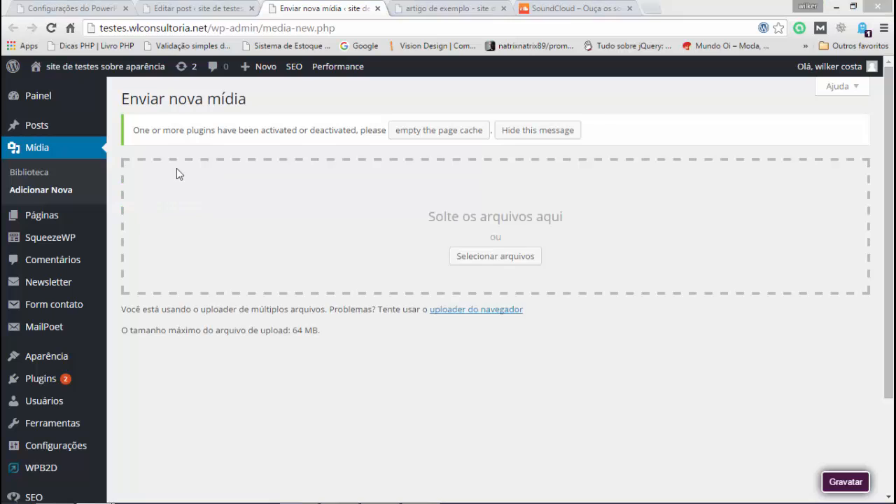
- Browse the Desktop for files to upload and select the Podcast 02 audio in MP3 format
{"action": "left_click", "coordinate": [464, 265]}
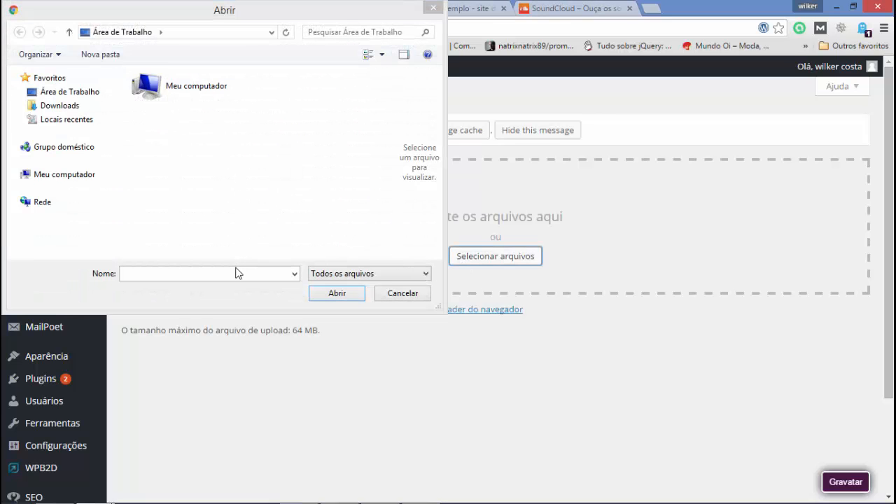
{"action": "left_click", "coordinate": [75, 96]}
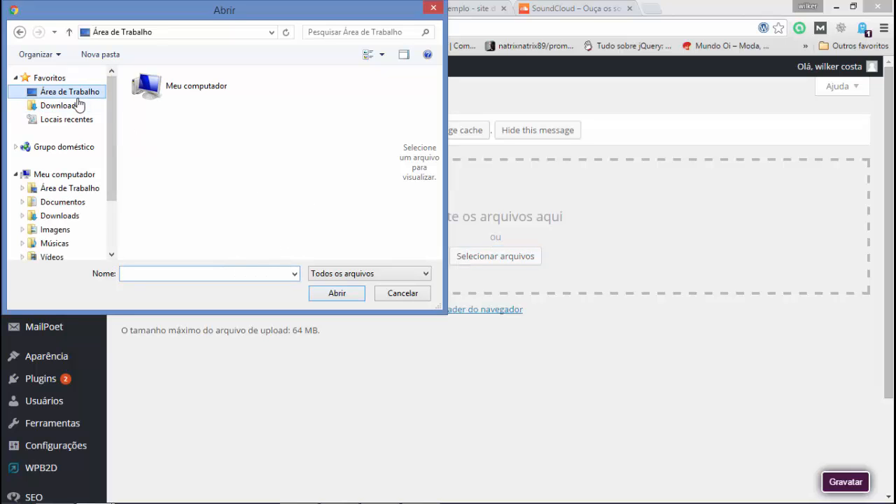
{"action": "left_click_drag", "start_coordinate": [389, 83], "coordinate": [392, 238]}
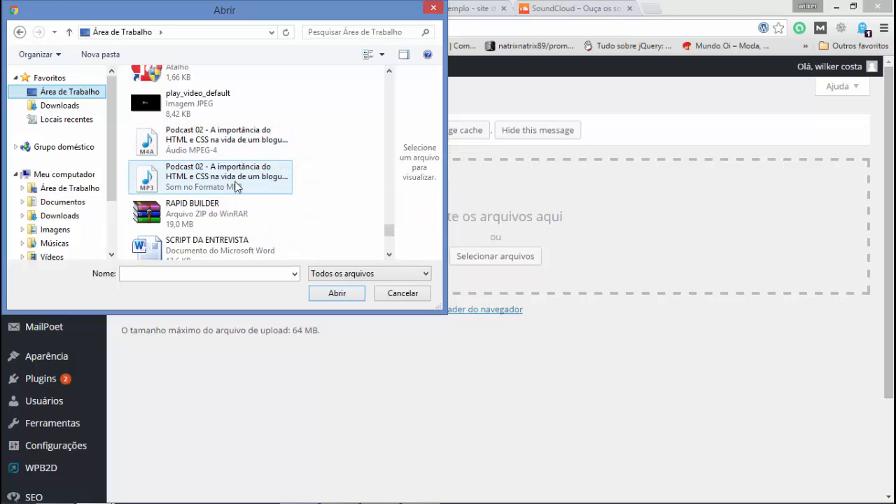
{"action": "left_click", "coordinate": [240, 148], "text": "shift"}
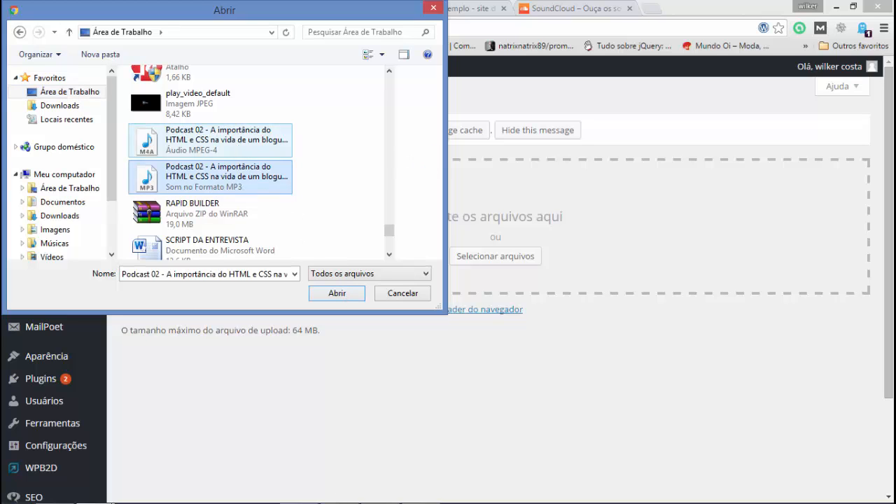
- Switch to FormatFactory to examine the audio conversion formats and the conversion list, and return to the browser's file selection
{"action": "left_click", "coordinate": [382, 496]}
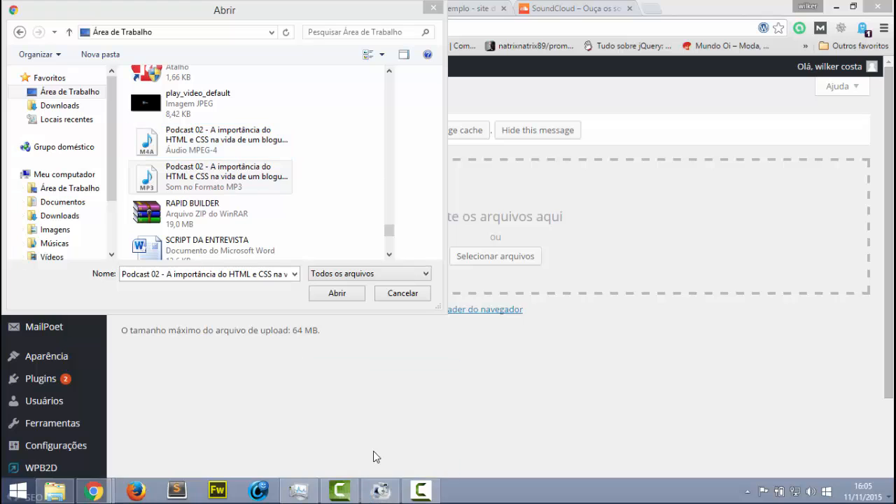
{"action": "left_click", "coordinate": [380, 491]}
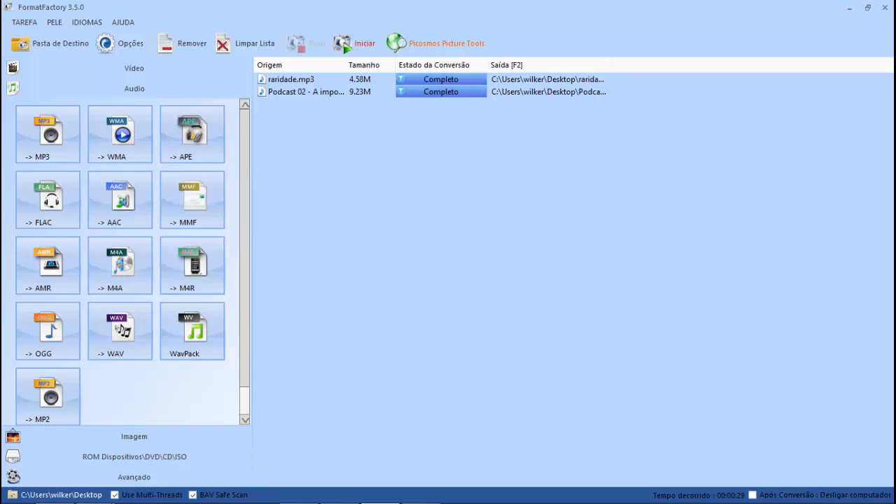
{"action": "mouse_move", "coordinate": [93, 490]}
{"action": "left_click", "coordinate": [216, 430]}
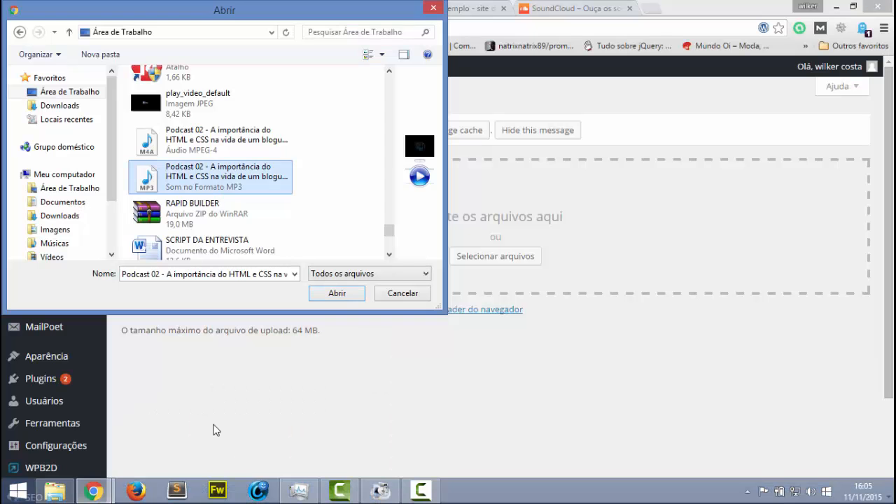
- Try to upload the M4A and MP3 versions of the Podcast 02 audio together
{"action": "left_click", "coordinate": [216, 150], "text": "ctrl"}
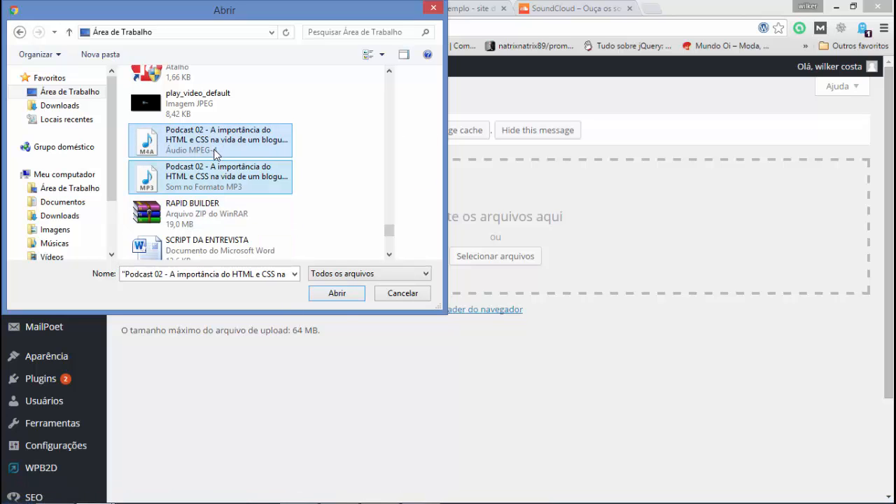
{"action": "left_click", "coordinate": [335, 294]}
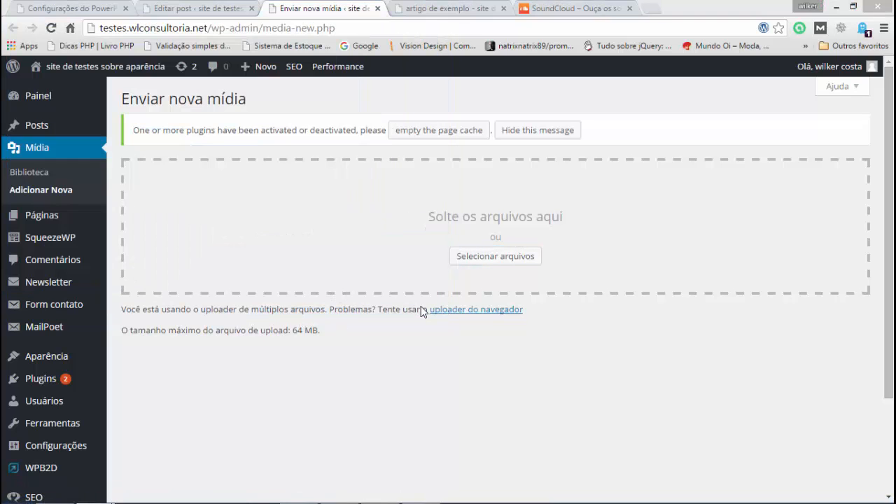
{"action": "left_click", "coordinate": [401, 293]}
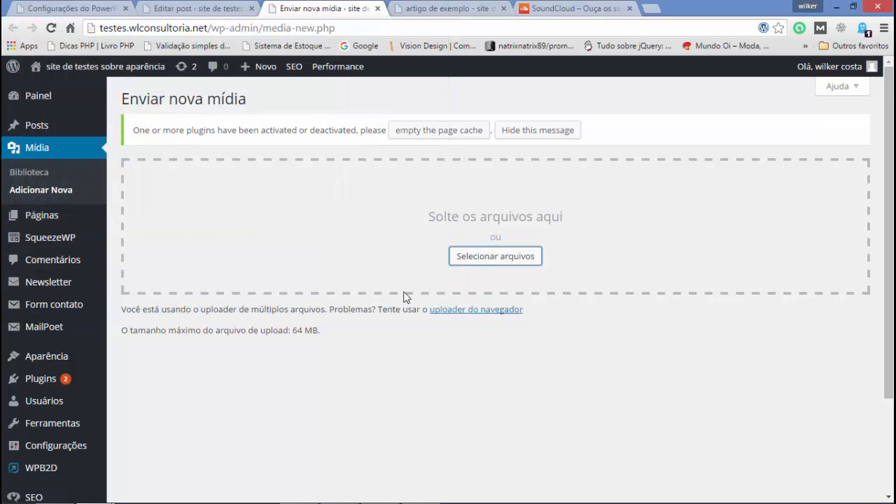
- Upload the M4A and MP3 files of "Podcast 02 - A importância do HTML e CSS na vida de um blogueiro" from the Desktop
{"action": "left_click_drag", "start_coordinate": [390, 86], "coordinate": [392, 239]}
{"action": "left_click", "coordinate": [217, 170]}
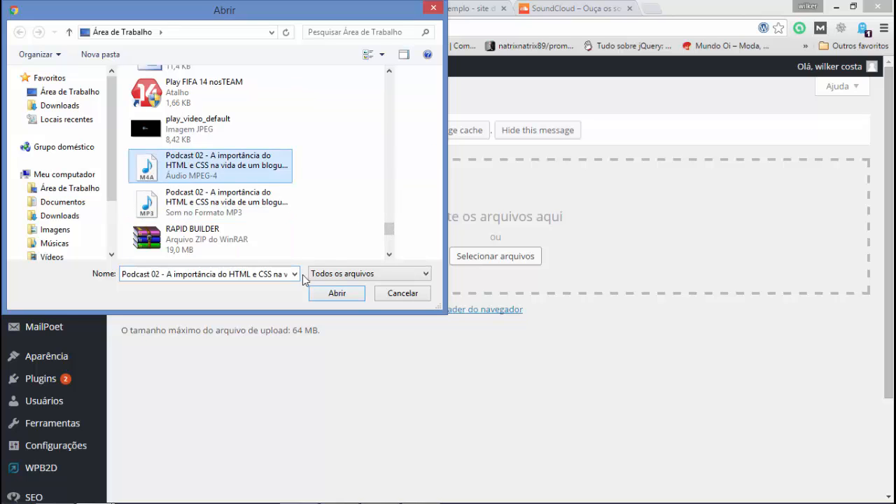
{"action": "left_click", "coordinate": [234, 217], "text": "ctrl"}
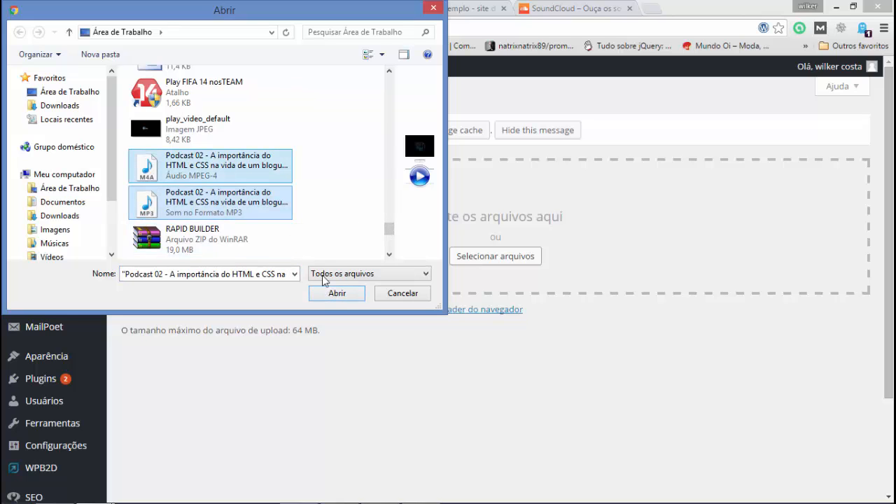
{"action": "left_click", "coordinate": [343, 294]}
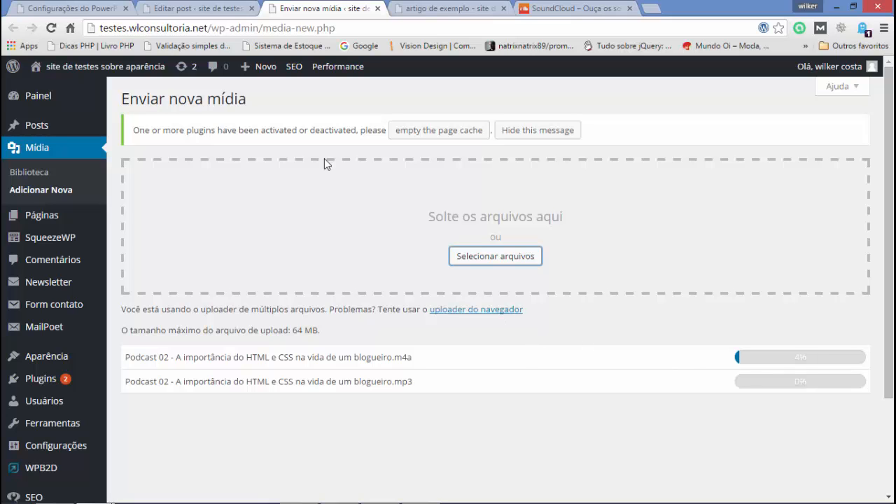
- Return to PowerPress, examine its Migrate Media page for Blubrry hosting, and try to hide the plugin activation notice
{"action": "left_click", "coordinate": [91, 8]}
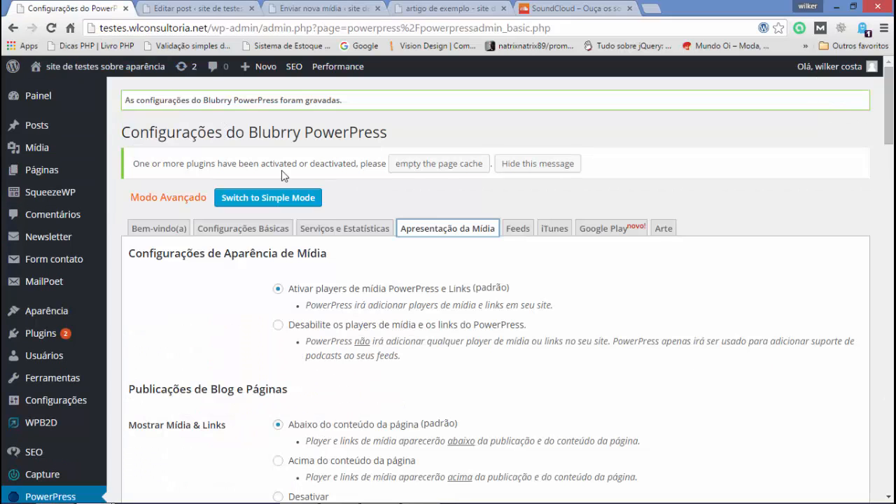
{"action": "scroll", "coordinate": [282, 170], "scroll_direction": "down", "scroll_amount": 4}
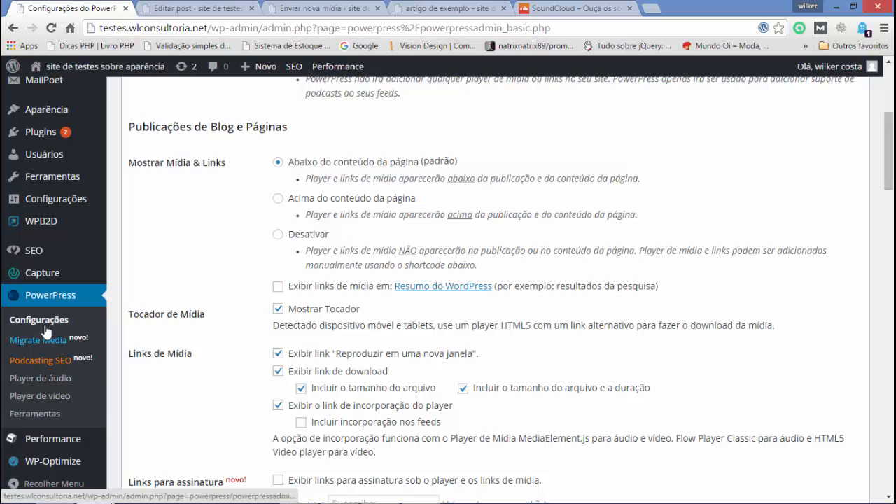
{"action": "scroll", "coordinate": [346, 244], "scroll_direction": "up", "scroll_amount": 4}
{"action": "scroll", "coordinate": [416, 269], "scroll_direction": "down", "scroll_amount": 6}
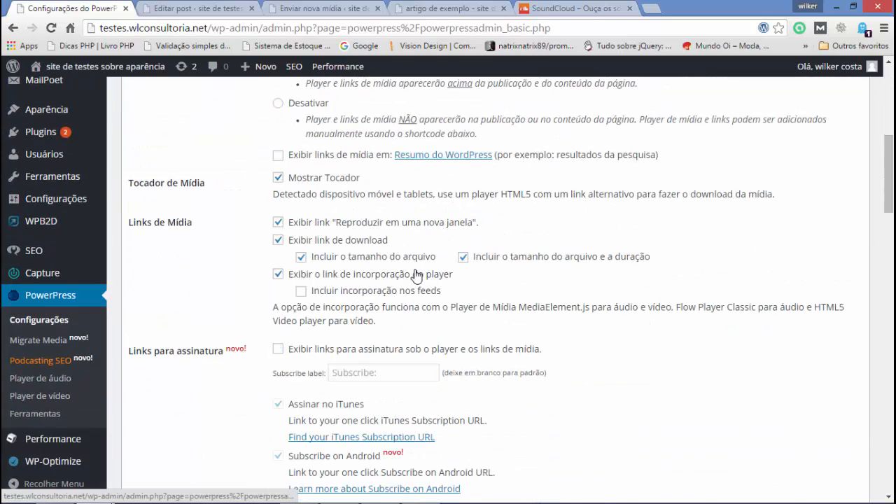
{"action": "left_click", "coordinate": [54, 343]}
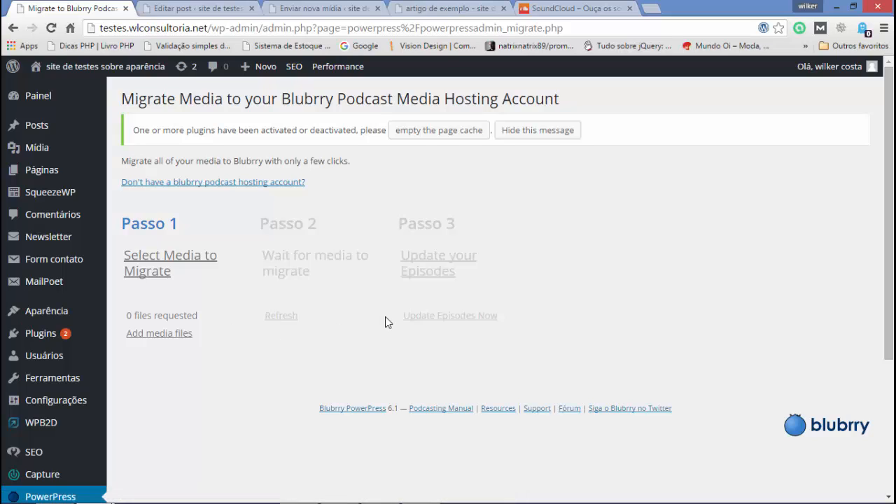
{"action": "left_click", "coordinate": [514, 132]}
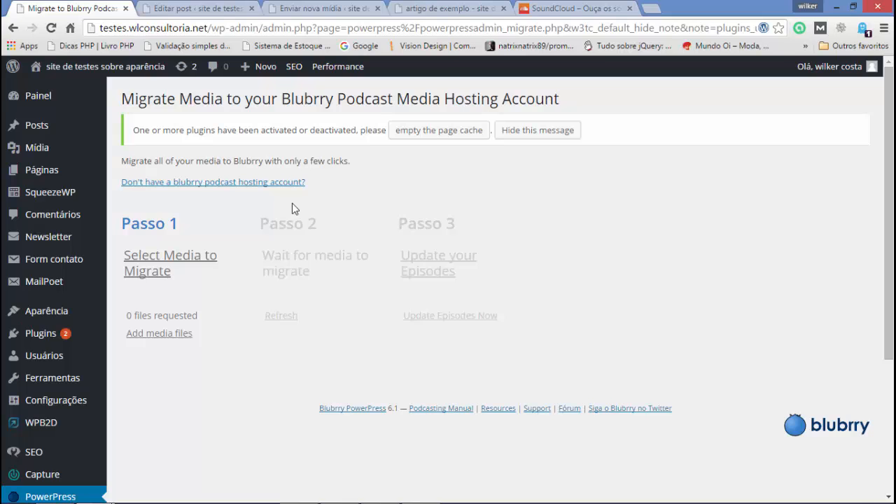
- Examine the Podcasting SEO options for episode titles, audio and video objects, and podcast directory guidance
{"action": "scroll", "coordinate": [292, 210], "scroll_direction": "down", "scroll_amount": 3}
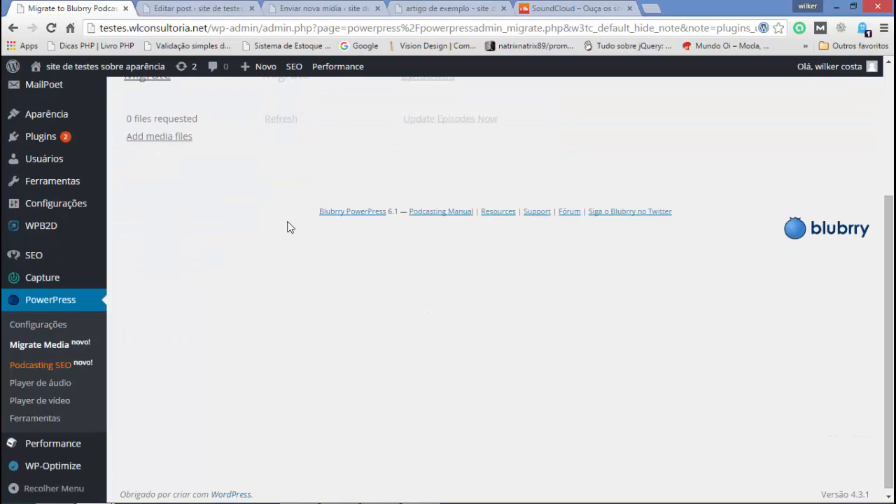
{"action": "left_click", "coordinate": [75, 369]}
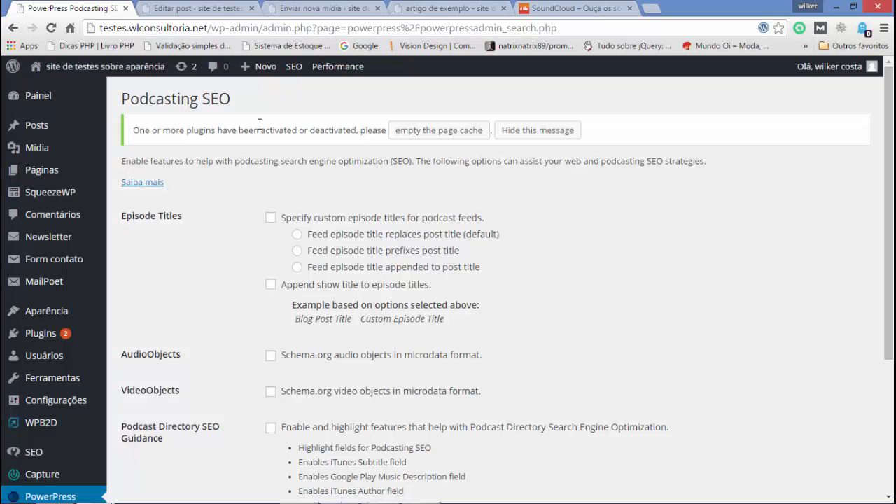
{"action": "scroll", "coordinate": [259, 124], "scroll_direction": "down", "scroll_amount": 3}
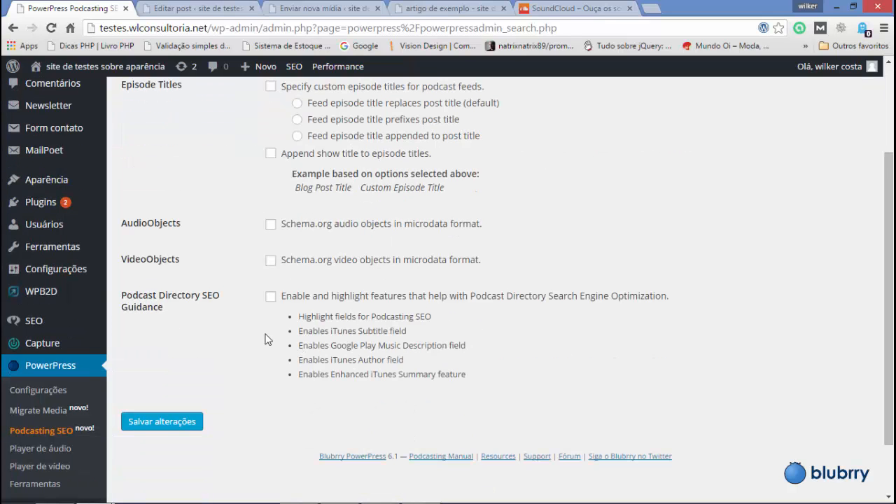
{"action": "scroll", "coordinate": [261, 338], "scroll_direction": "up", "scroll_amount": 1}
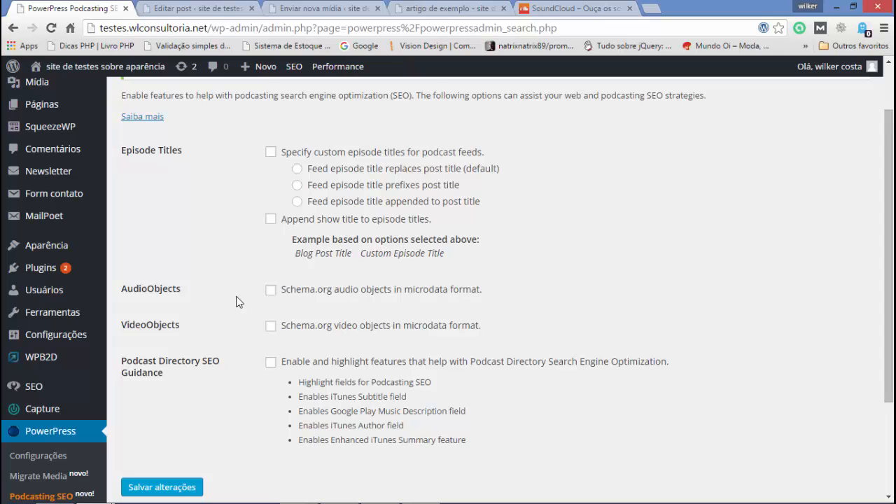
- Review the Podcasting SEO options again and try to translate the page into Portuguese
{"action": "scroll", "coordinate": [236, 301], "scroll_direction": "down", "scroll_amount": 1}
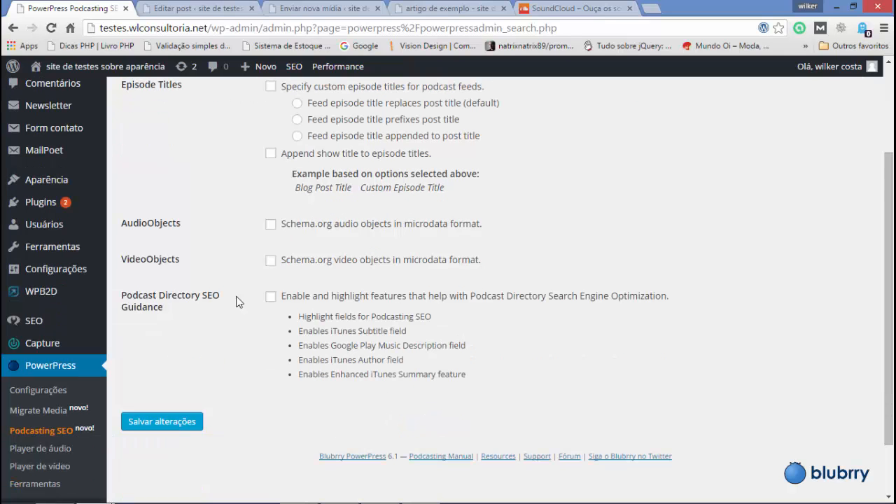
{"action": "scroll", "coordinate": [236, 297], "scroll_direction": "up", "scroll_amount": 2}
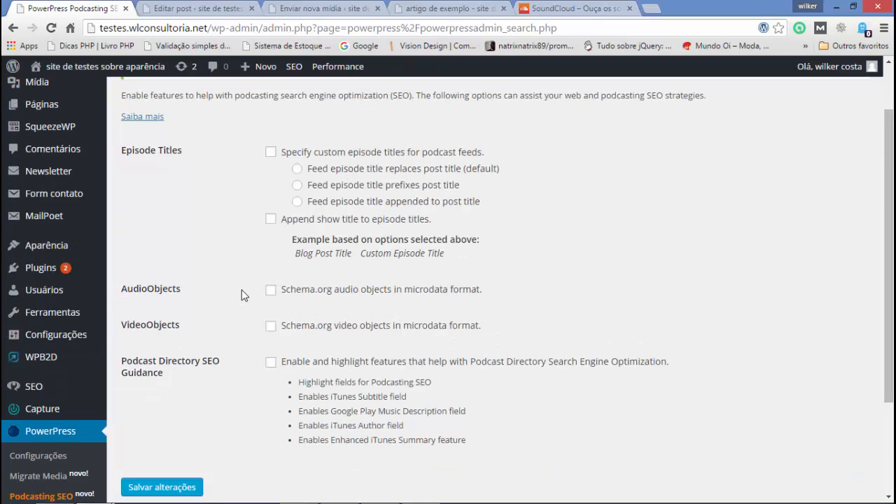
{"action": "scroll", "coordinate": [243, 295], "scroll_direction": "down", "scroll_amount": 2}
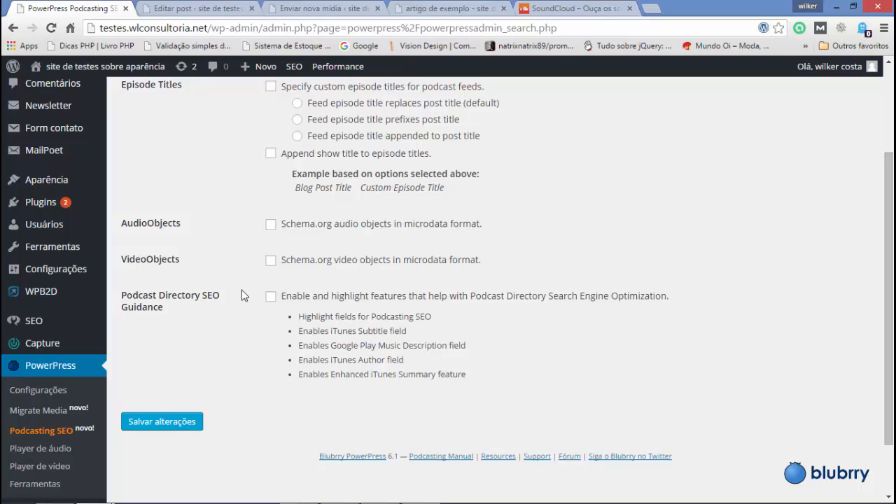
{"action": "scroll", "coordinate": [238, 283], "scroll_direction": "up", "scroll_amount": 2}
{"action": "right_click", "coordinate": [230, 265]}
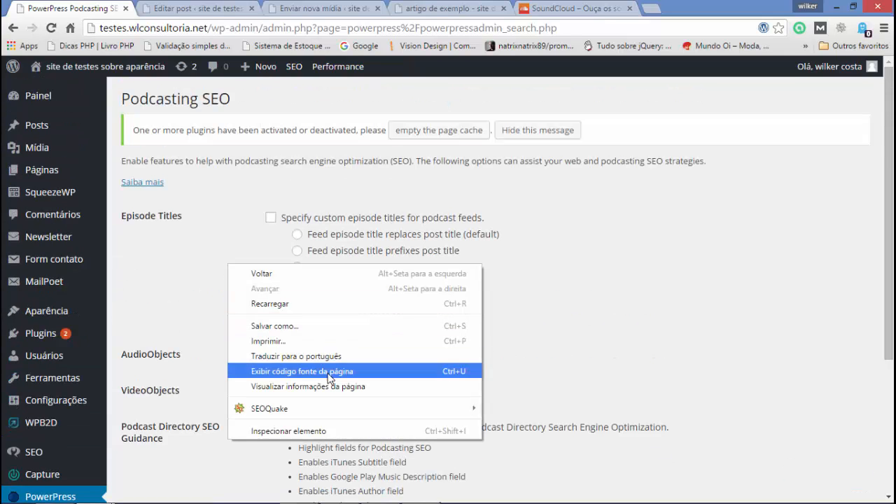
{"action": "left_click", "coordinate": [312, 356]}
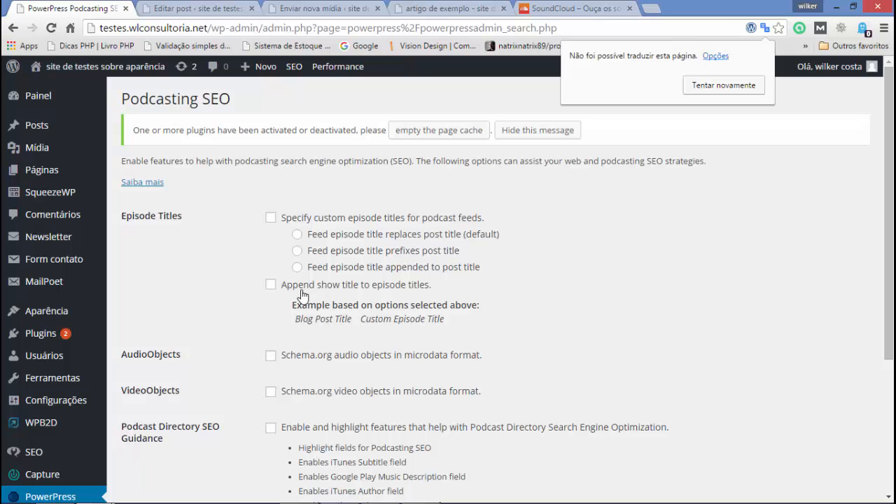
- Open the PowerPress audio player settings and compare the selectable players: MediaElement.js, HTML5 audio and 1 Pixel Out
{"action": "scroll", "coordinate": [245, 295], "scroll_direction": "down", "scroll_amount": 2}
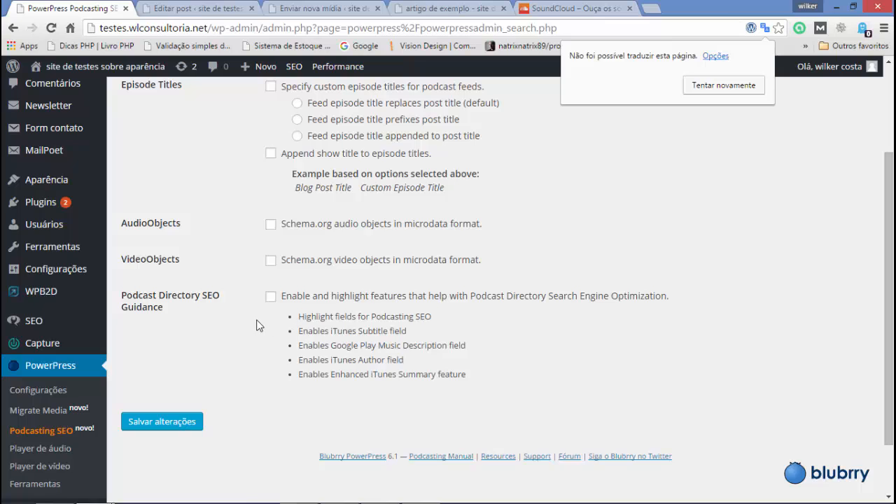
{"action": "scroll", "coordinate": [260, 296], "scroll_direction": "down", "scroll_amount": 1}
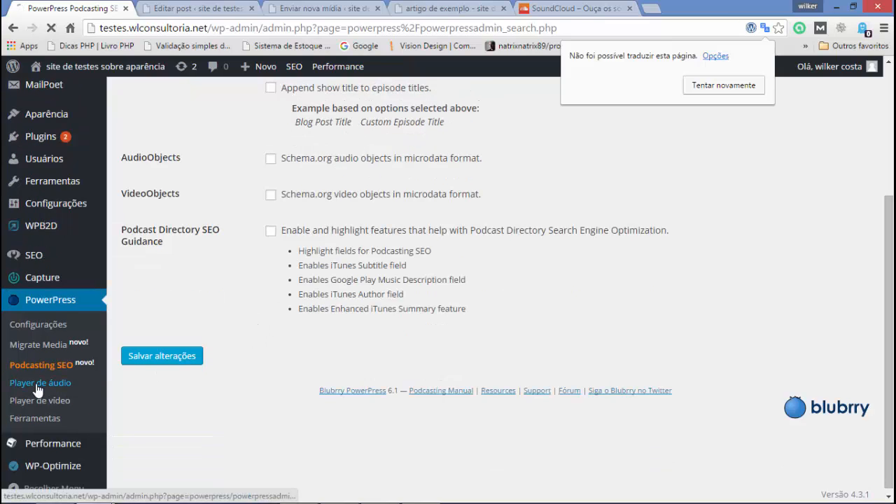
{"action": "left_click", "coordinate": [198, 357]}
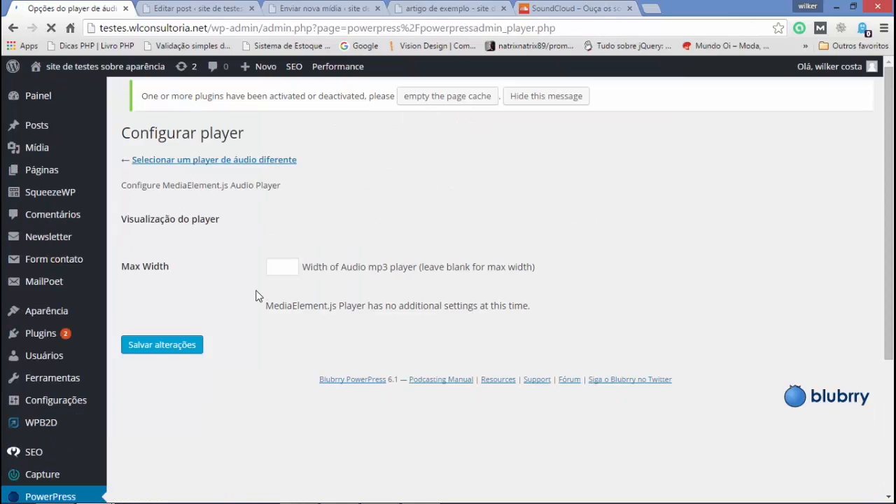
{"action": "left_click", "coordinate": [214, 163]}
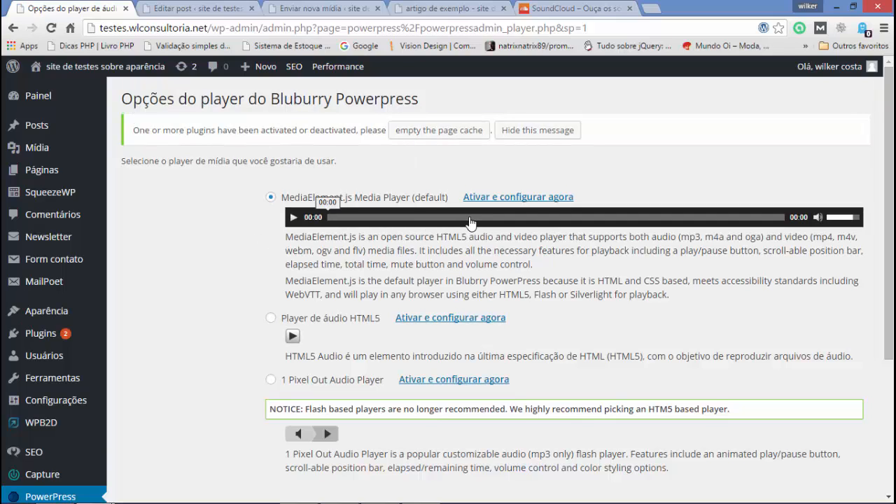
{"action": "scroll", "coordinate": [470, 223], "scroll_direction": "down", "scroll_amount": 3}
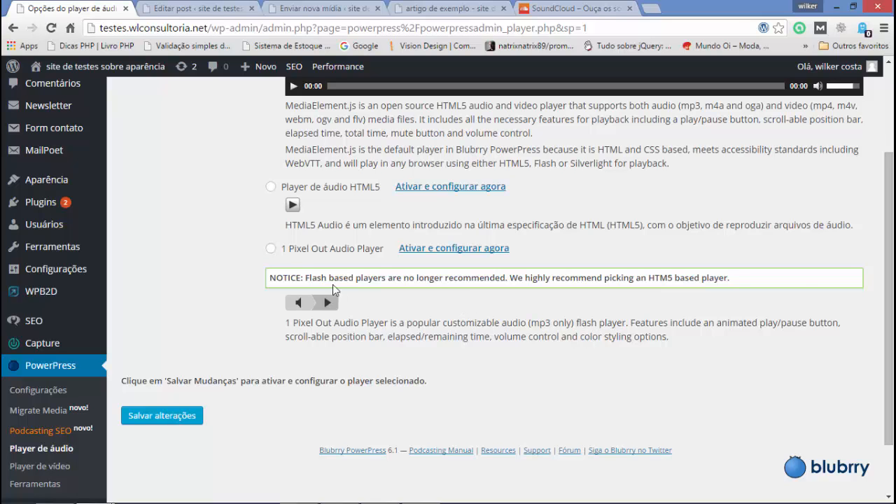
{"action": "scroll", "coordinate": [329, 280], "scroll_direction": "up", "scroll_amount": 2}
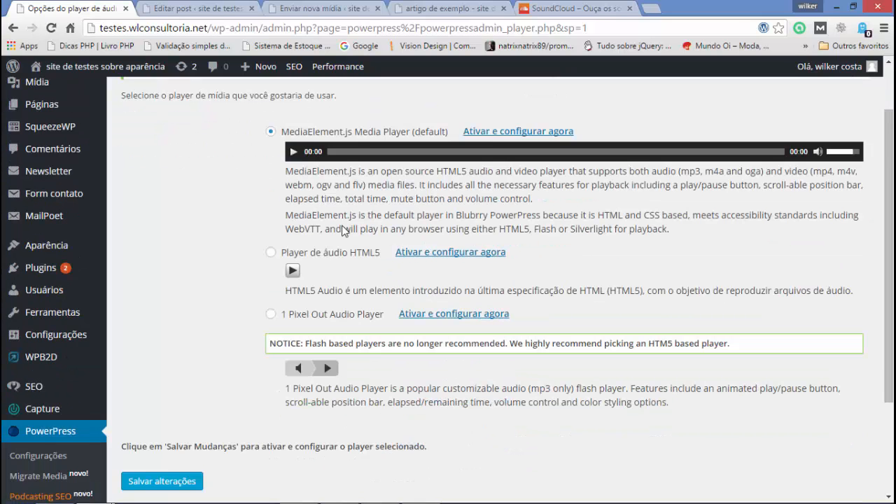
{"action": "scroll", "coordinate": [347, 227], "scroll_direction": "down", "scroll_amount": 1}
{"action": "scroll", "coordinate": [462, 315], "scroll_direction": "down", "scroll_amount": 1}
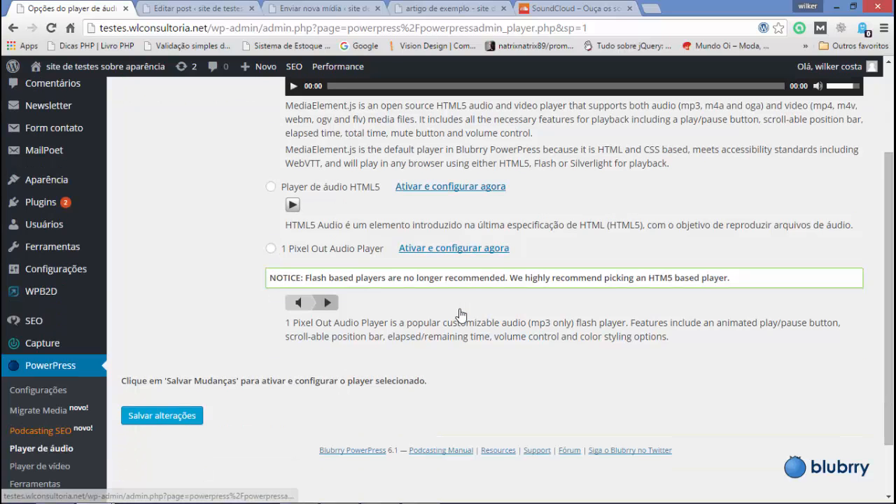
{"action": "scroll", "coordinate": [459, 308], "scroll_direction": "up", "scroll_amount": 2}
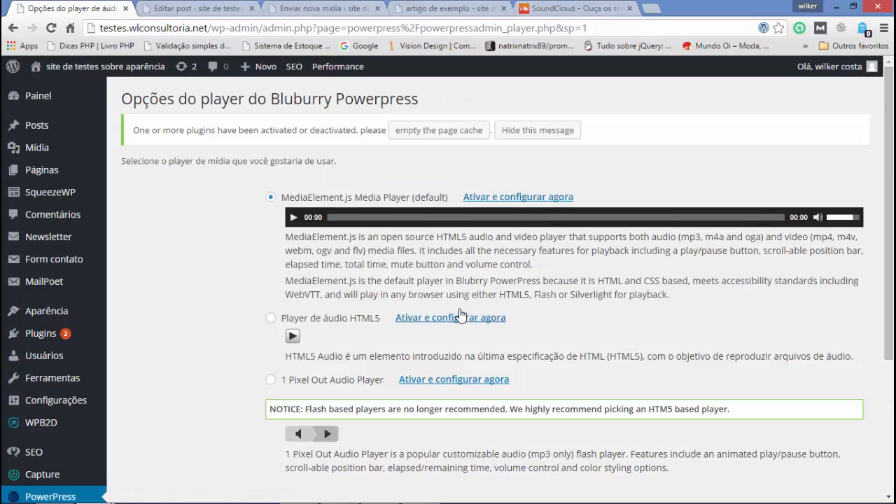
{"action": "scroll", "coordinate": [459, 313], "scroll_direction": "down", "scroll_amount": 3}
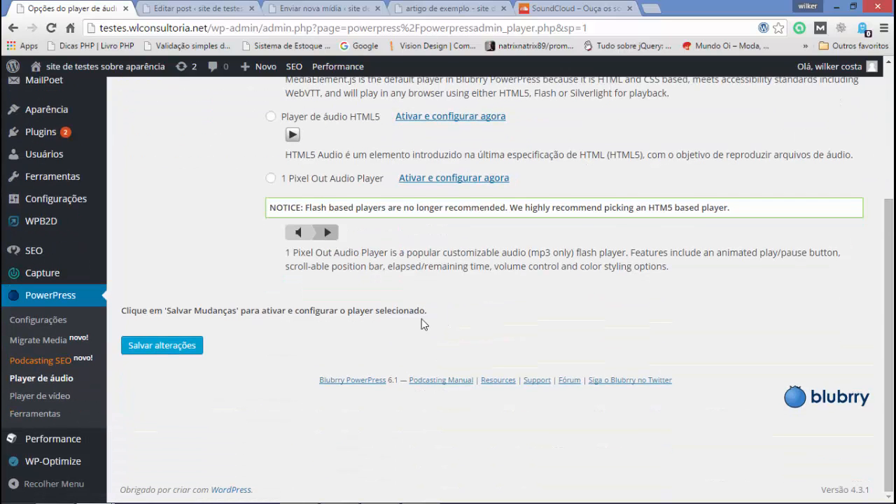
- Open the PowerPress video player settings and examine the MediaElement.js, HTML5 video and VideoJS options
{"action": "left_click", "coordinate": [63, 397]}
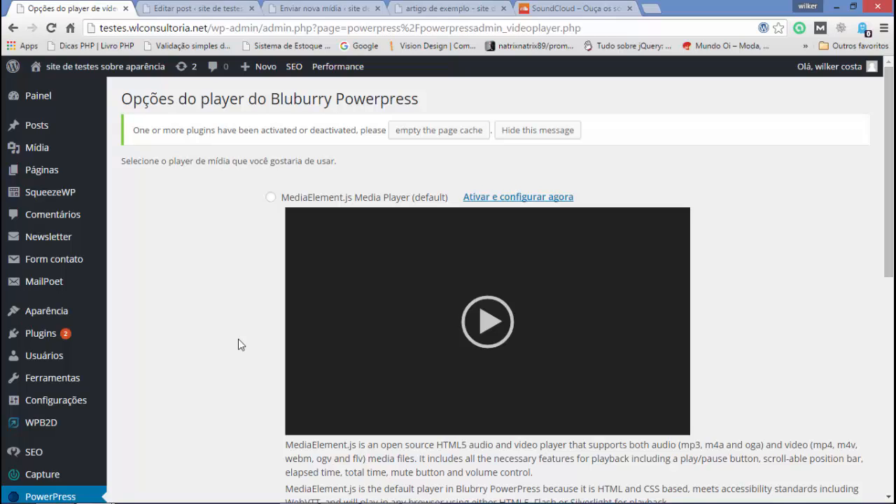
{"action": "scroll", "coordinate": [238, 339], "scroll_direction": "down", "scroll_amount": 4}
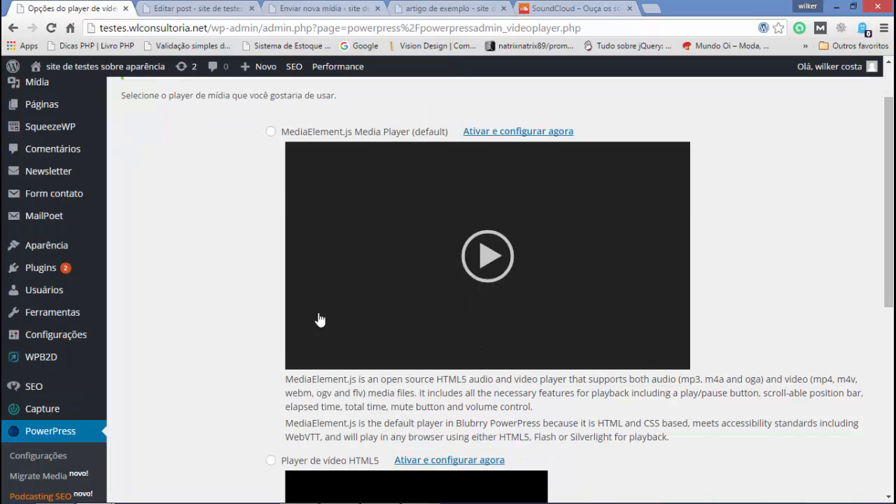
{"action": "scroll", "coordinate": [263, 266], "scroll_direction": "down", "scroll_amount": 2}
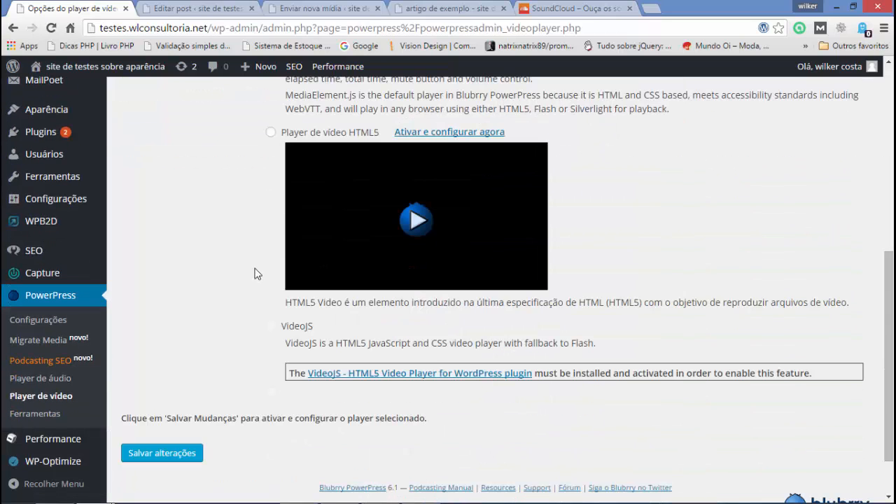
{"action": "scroll", "coordinate": [397, 274], "scroll_direction": "up", "scroll_amount": 4}
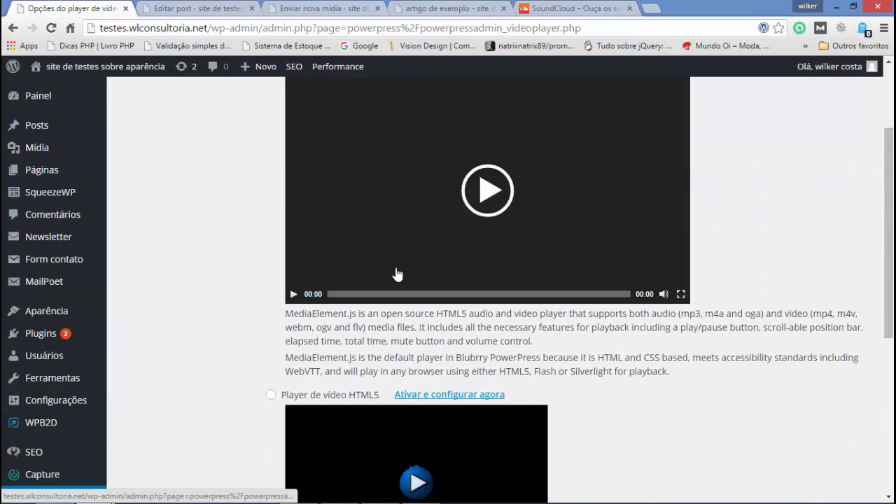
{"action": "scroll", "coordinate": [397, 274], "scroll_direction": "down", "scroll_amount": 5}
{"action": "scroll", "coordinate": [397, 273], "scroll_direction": "up", "scroll_amount": 3}
{"action": "scroll", "coordinate": [397, 273], "scroll_direction": "down", "scroll_amount": 3}
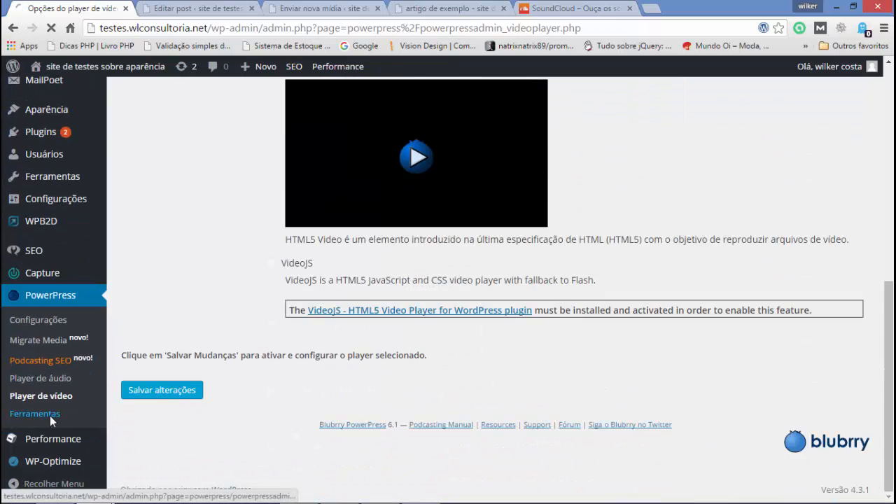
- Open the PowerPress tools page and examine its resources, import, update service, URL replacement, user capability, plugin cache, translation and diagnostics sections
{"action": "left_click", "coordinate": [42, 415]}
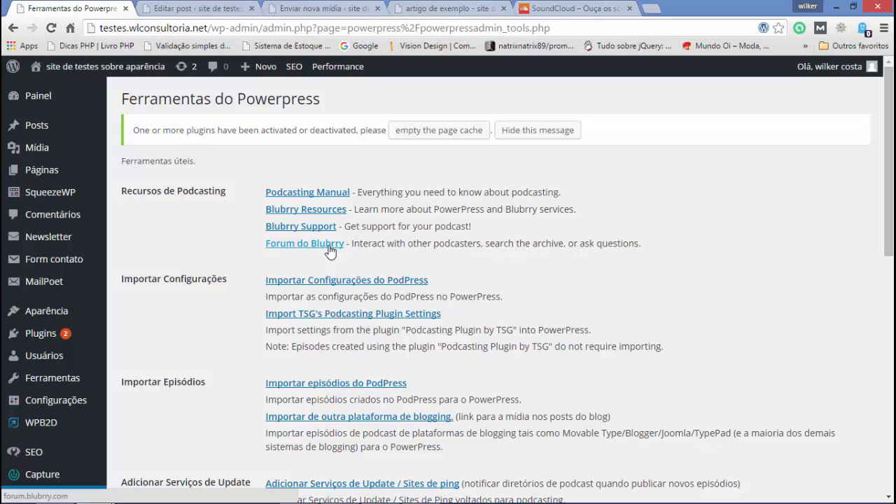
{"action": "scroll", "coordinate": [286, 252], "scroll_direction": "down", "scroll_amount": 1}
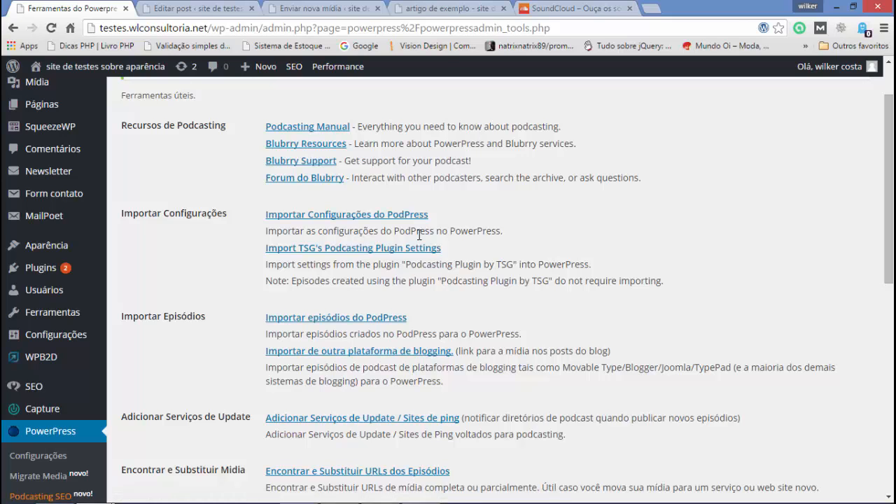
{"action": "scroll", "coordinate": [228, 261], "scroll_direction": "down", "scroll_amount": 1}
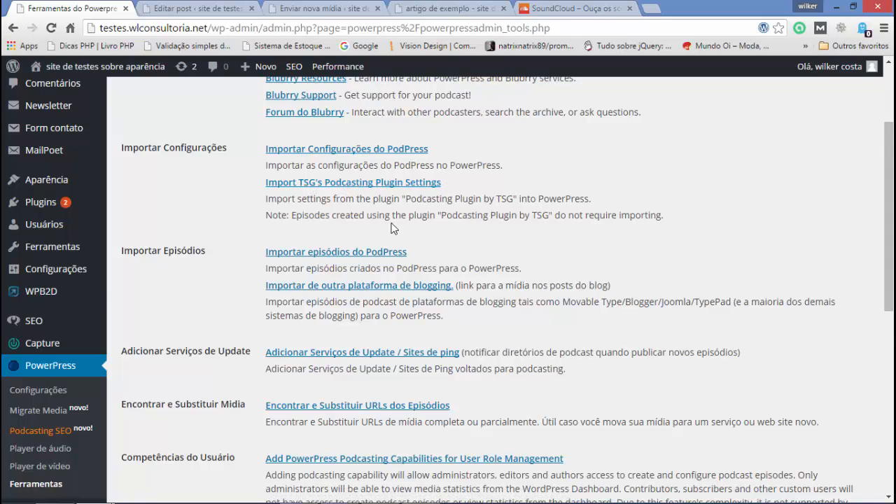
{"action": "scroll", "coordinate": [350, 218], "scroll_direction": "down", "scroll_amount": 1}
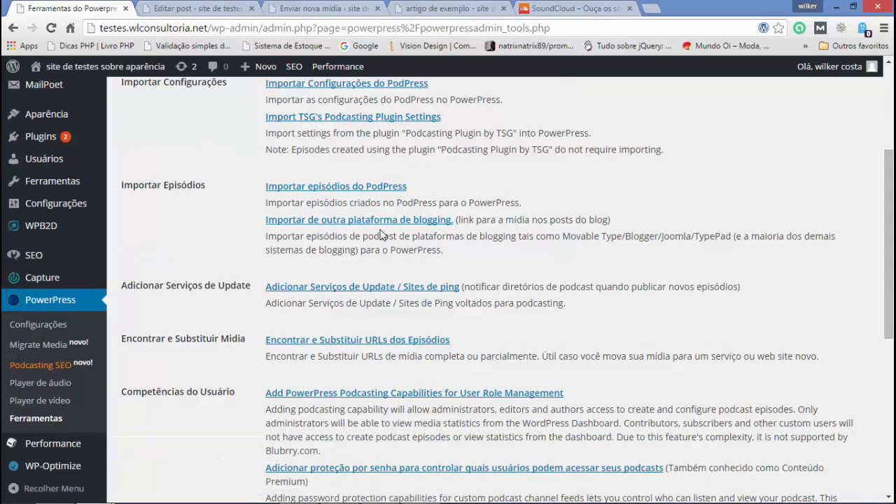
{"action": "scroll", "coordinate": [380, 233], "scroll_direction": "down", "scroll_amount": 1}
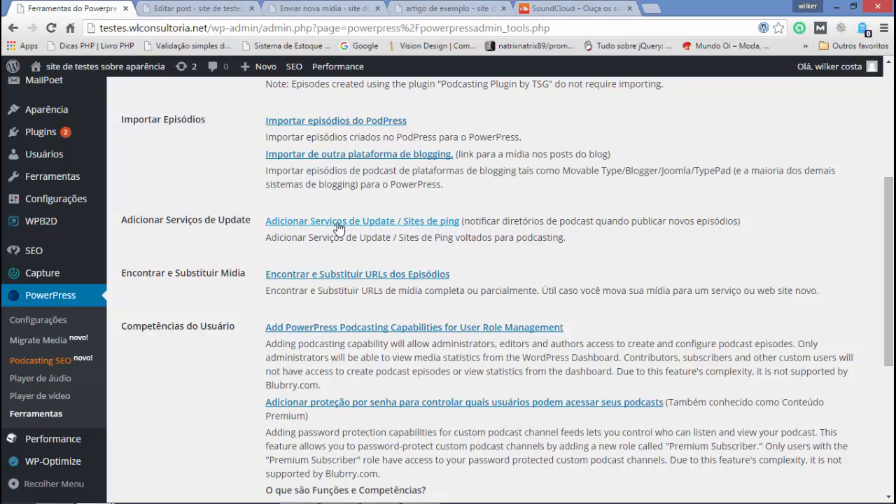
{"action": "scroll", "coordinate": [420, 241], "scroll_direction": "down", "scroll_amount": 1}
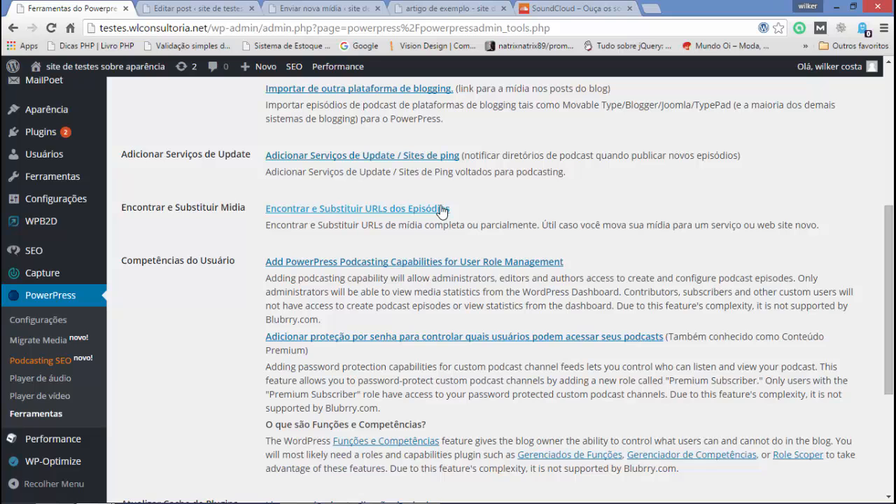
{"action": "scroll", "coordinate": [448, 265], "scroll_direction": "down", "scroll_amount": 1}
{"action": "scroll", "coordinate": [450, 268], "scroll_direction": "down", "scroll_amount": 3}
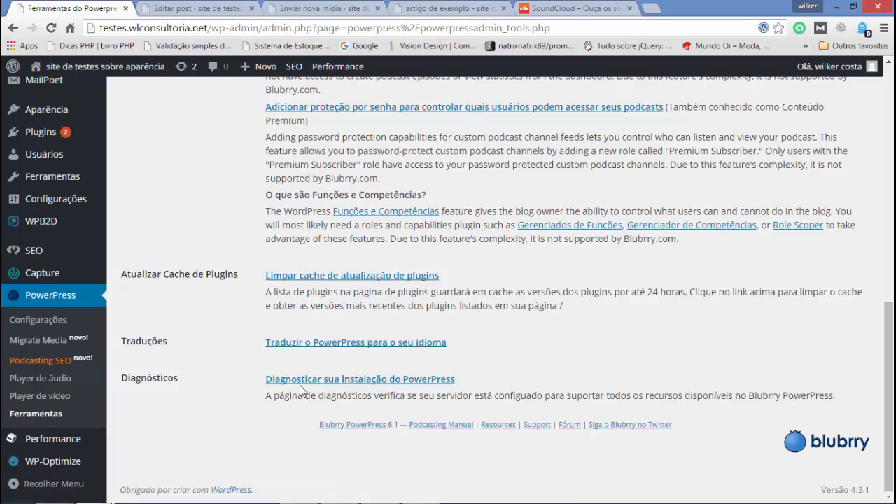
{"action": "scroll", "coordinate": [520, 376], "scroll_direction": "up", "scroll_amount": 15}
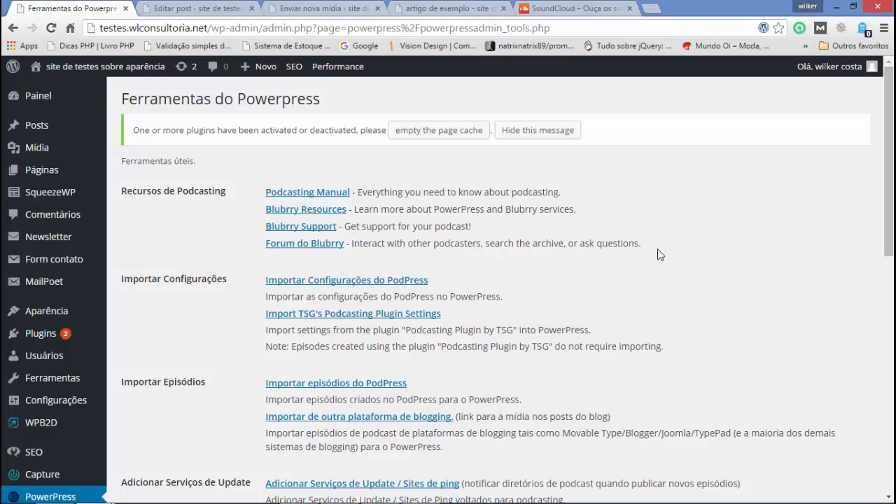
{"action": "scroll", "coordinate": [719, 263], "scroll_direction": "down", "scroll_amount": 10}
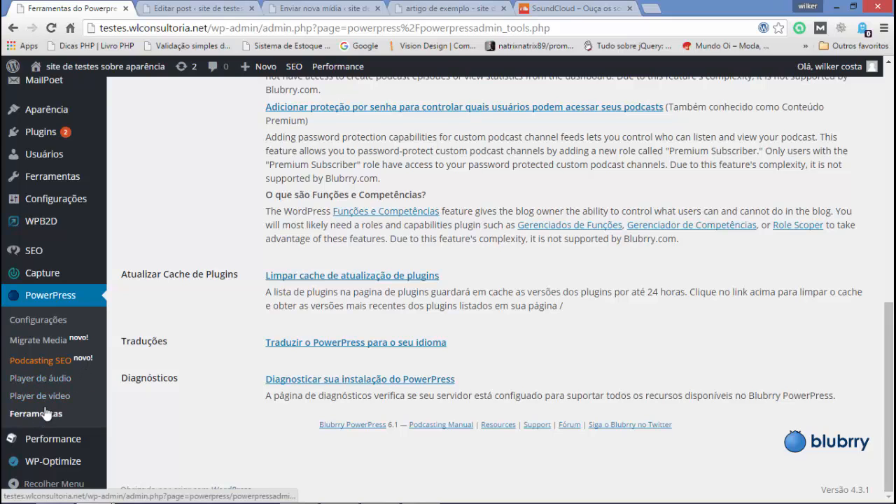
- Check the progress of the Podcast 02 MP3 upload, and view the podcast episode's media URL field in the post being edited
{"action": "left_click", "coordinate": [329, 10]}
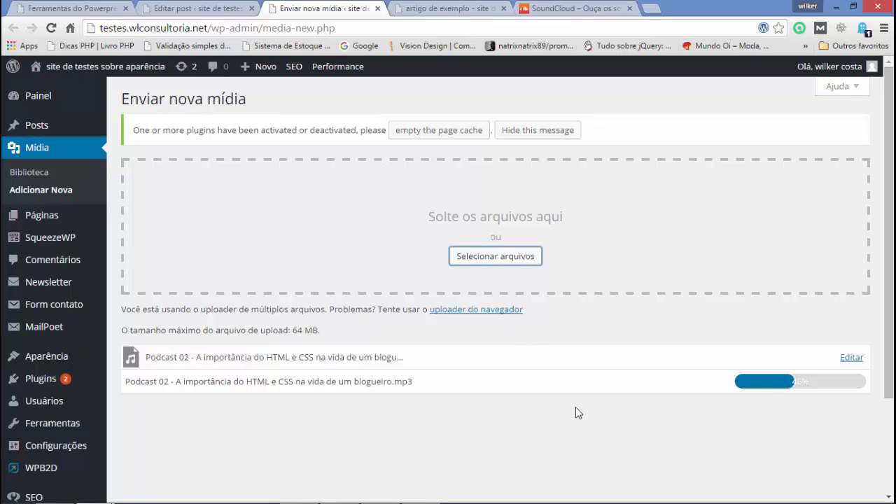
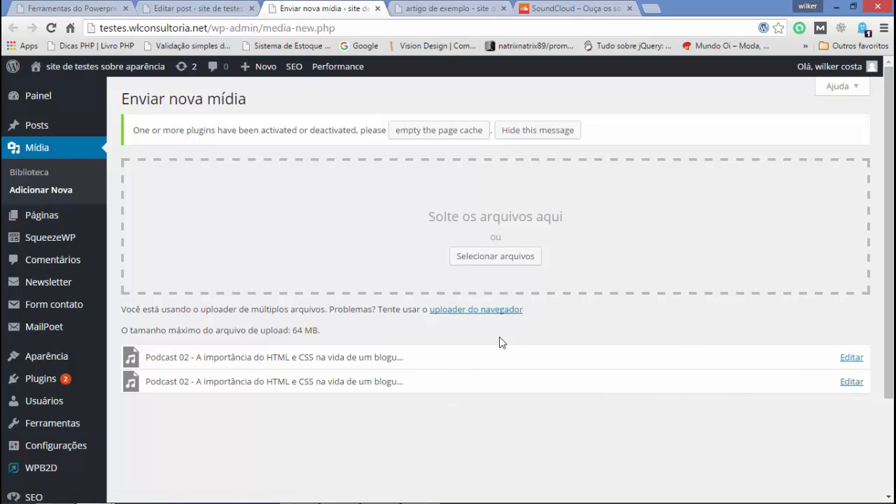
{"action": "left_click", "coordinate": [216, 7]}
{"action": "scroll", "coordinate": [352, 308], "scroll_direction": "down", "scroll_amount": 5}
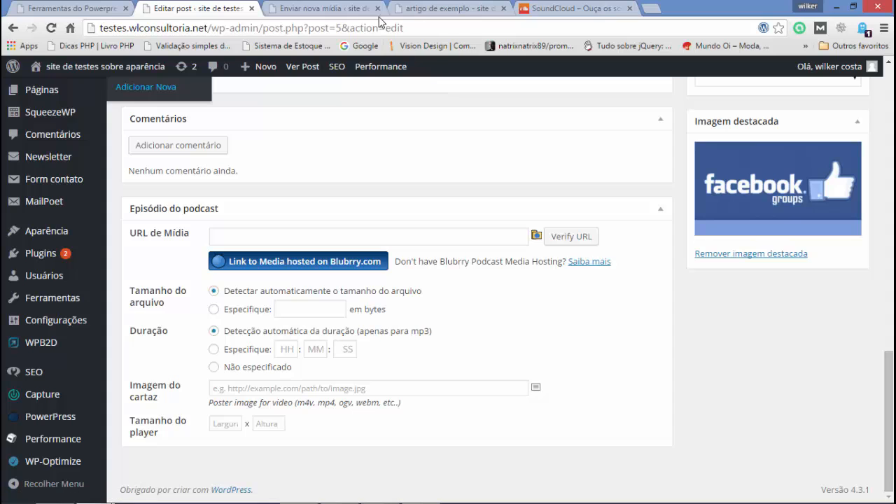
- Open the uploaded "Podcast 02 - A importância do HTML e CSS" MP3 for editing and copy its file URL
{"action": "left_click", "coordinate": [351, 14]}
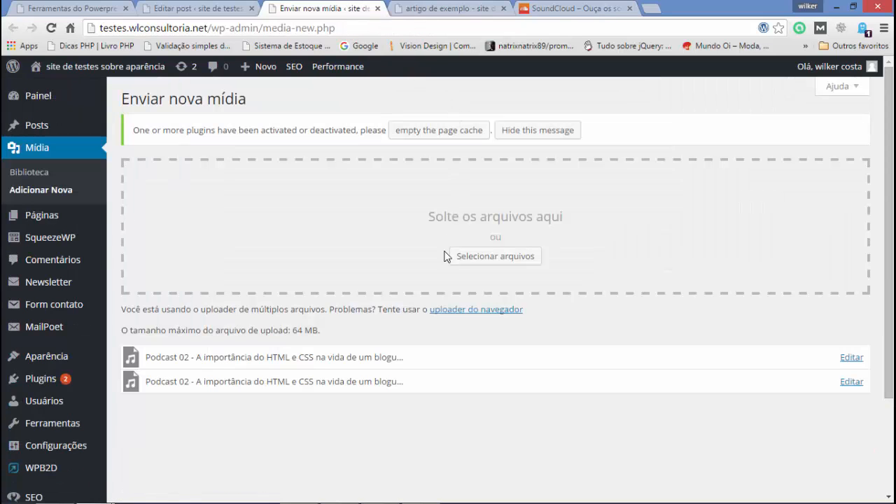
{"action": "left_click", "coordinate": [854, 384]}
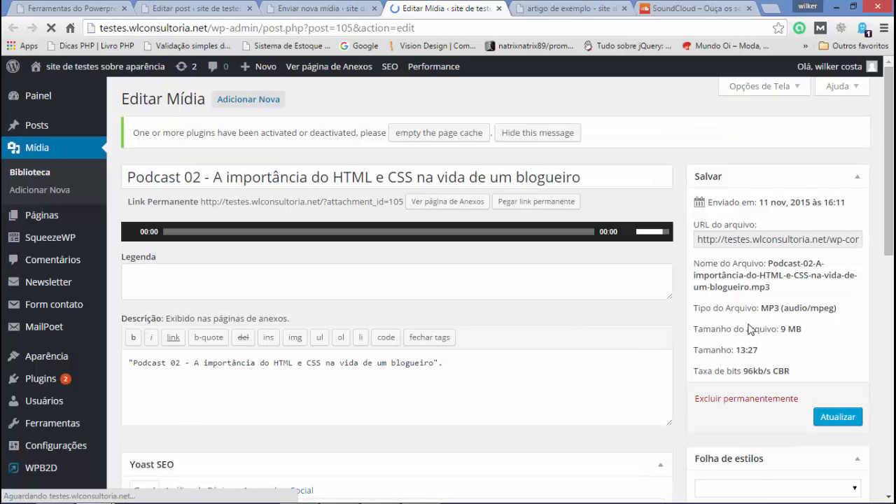
{"action": "left_click", "coordinate": [722, 243]}
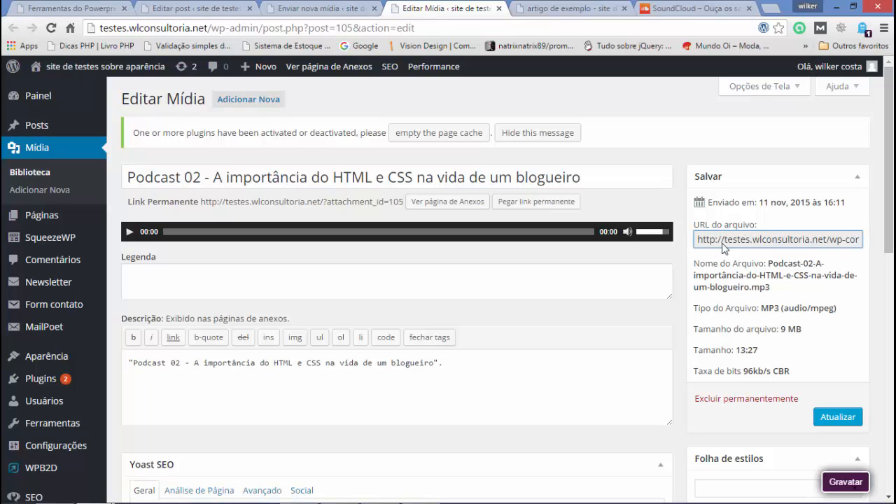
{"action": "triple_click", "coordinate": [722, 243]}
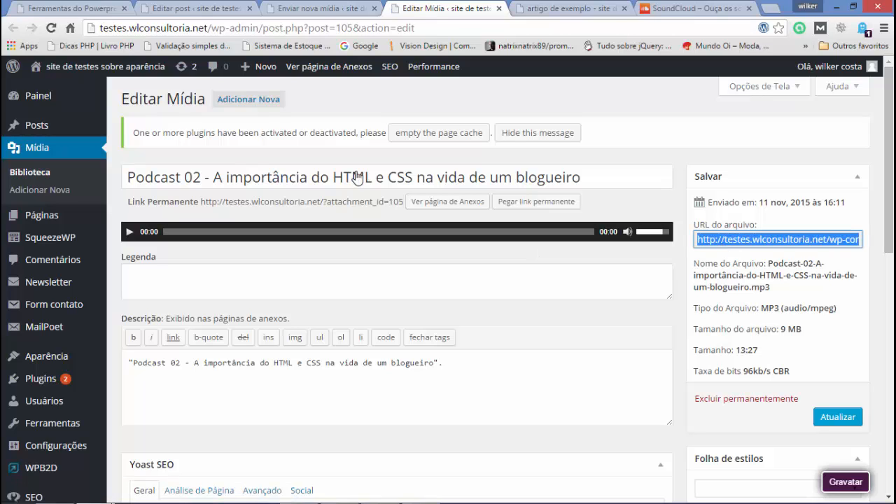
- Enter the copied MP3 address as the podcast episode's media URL in the post and verify the URL
{"action": "left_click", "coordinate": [213, 14]}
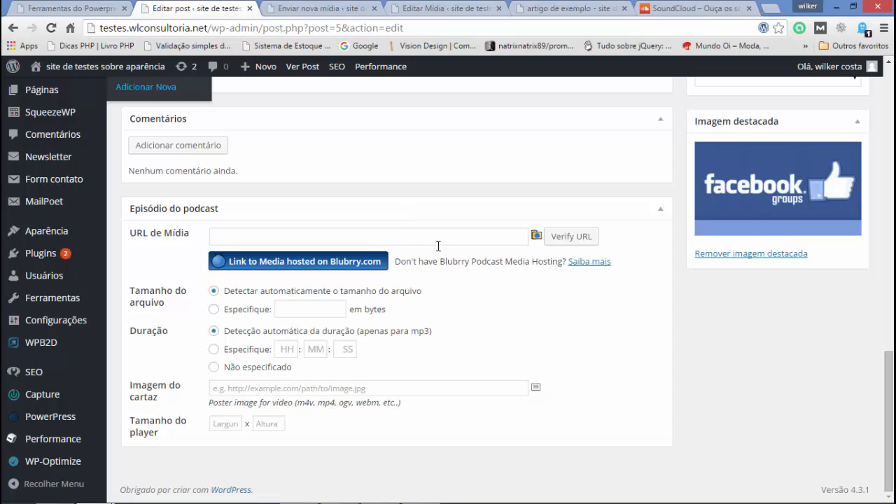
{"action": "left_click", "coordinate": [384, 235]}
{"action": "key", "text": "ctrl+v"}
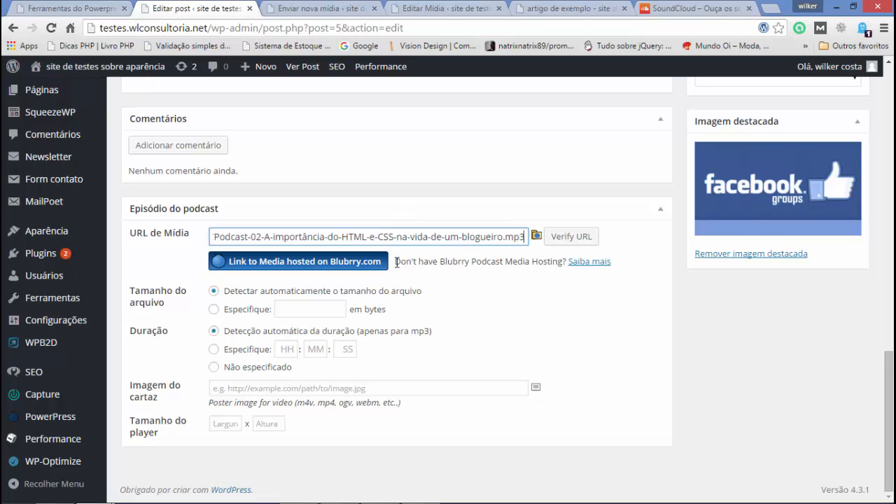
{"action": "left_click", "coordinate": [583, 239]}
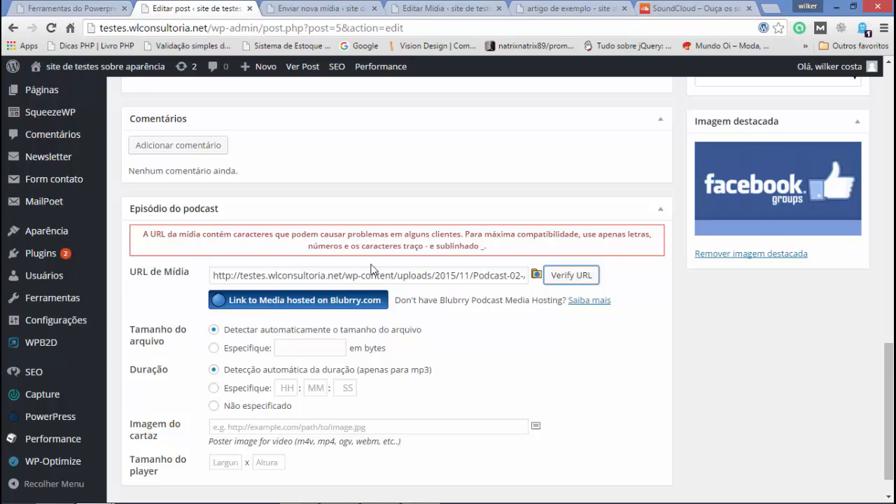
- Examine the episode's media URL through to the file name for accented or special characters
{"action": "left_click", "coordinate": [449, 275]}
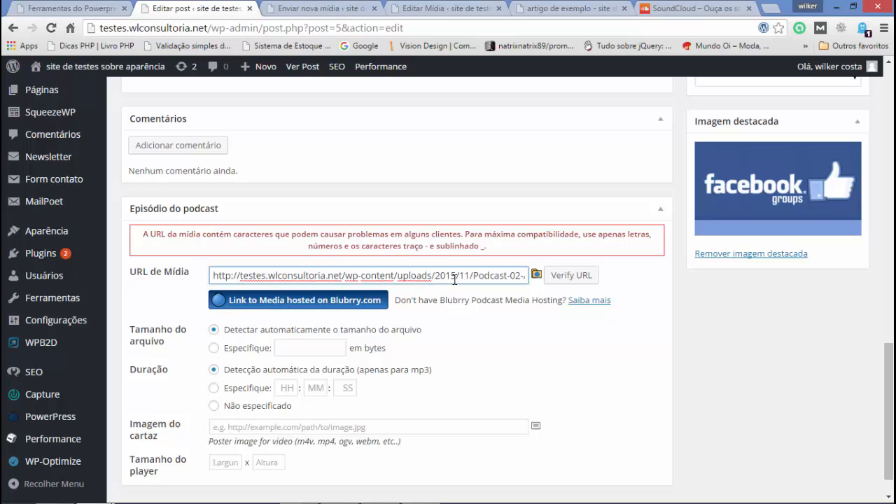
{"action": "key", "text": "Right"}
{"action": "key", "text": "Right"}
{"action": "key", "text": "Right"}
{"action": "key", "text": "Right"}
{"action": "key", "text": "Right"}
{"action": "key", "text": "Right"}
{"action": "key", "text": "Right"}
{"action": "key", "text": "Right"}
{"action": "key", "text": "Right"}
{"action": "key", "text": "Right"}
{"action": "key", "text": "Right"}
{"action": "key", "text": "Right"}
{"action": "key", "text": "Right"}
{"action": "key", "text": "Right"}
{"action": "key", "text": "Right"}
{"action": "key", "text": "Right"}
{"action": "key", "text": "Right"}
{"action": "key", "text": "Right"}
{"action": "key", "text": "Right"}
{"action": "key", "text": "Right"}
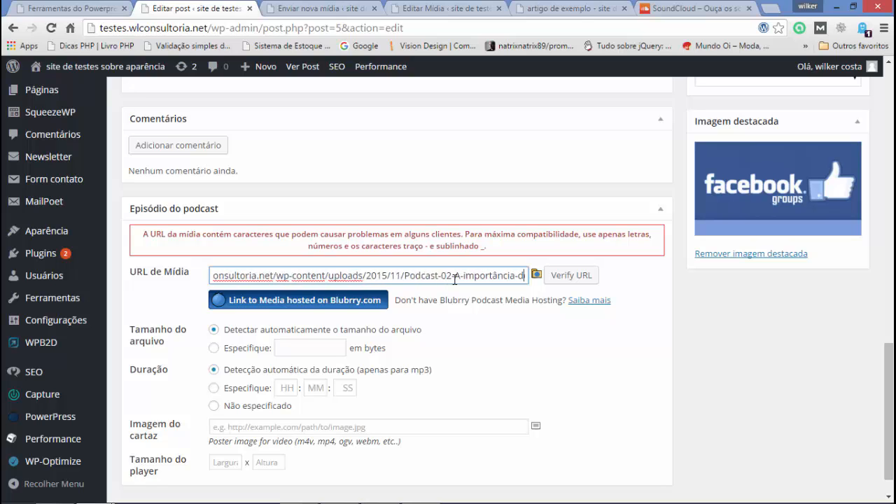
{"action": "key", "text": "Right"}
{"action": "key", "text": "Right"}
{"action": "key", "text": "Right"}
{"action": "key", "text": "Right"}
{"action": "key", "text": "Right"}
{"action": "key", "text": "Right"}
{"action": "key", "text": "Right"}
{"action": "key", "text": "Right"}
{"action": "key", "text": "Right"}
{"action": "key", "text": "Right"}
{"action": "key", "text": "Right"}
{"action": "key", "text": "Right"}
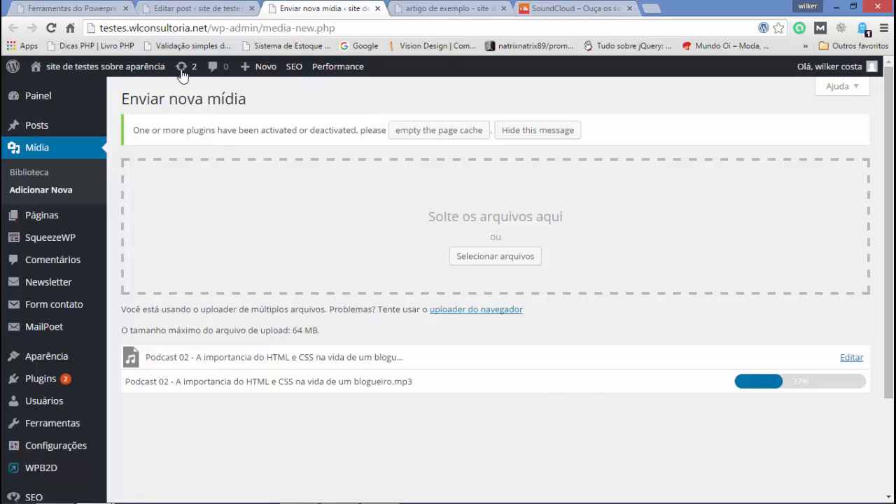
- Return to the post and examine the unaccented word "importancia" in the podcast episode's media URL
{"action": "left_click", "coordinate": [202, 14]}
{"action": "left_click", "coordinate": [437, 240]}
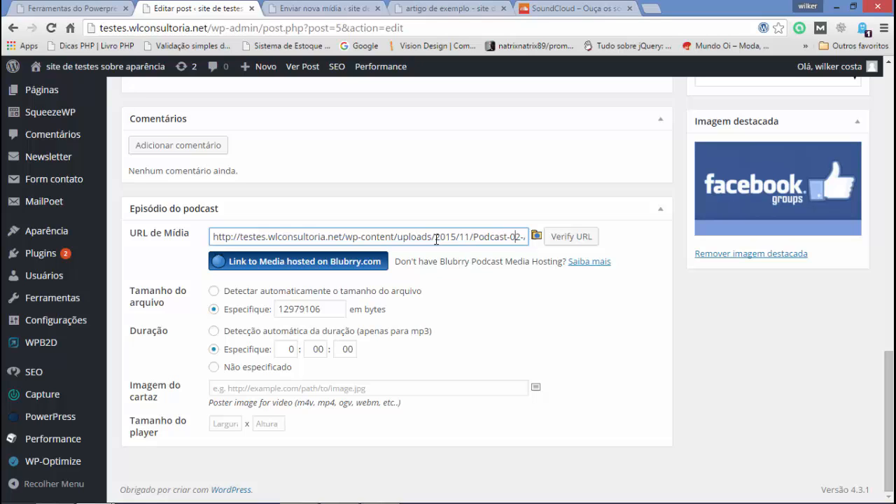
{"action": "key", "text": "Right"}
{"action": "key", "text": "Right"}
{"action": "key", "text": "Right"}
{"action": "key", "text": "Right"}
{"action": "key", "text": "Right"}
{"action": "key", "text": "Right"}
{"action": "key", "text": "Right"}
{"action": "key", "text": "Right"}
{"action": "key", "text": "Right"}
{"action": "key", "text": "Right"}
{"action": "key", "text": "Right"}
{"action": "key", "text": "Right"}
{"action": "key", "text": "Right"}
{"action": "key", "text": "Right"}
{"action": "key", "text": "Right"}
{"action": "key", "text": "Right"}
{"action": "key", "text": "Right"}
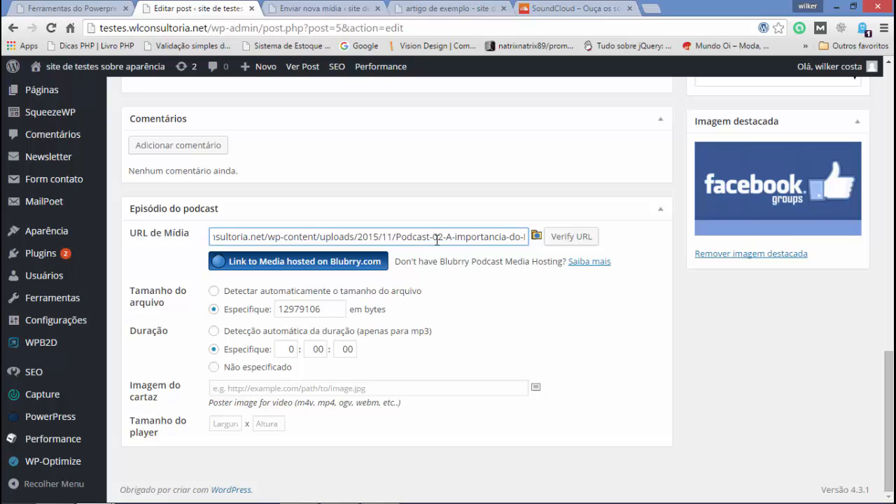
{"action": "double_click", "coordinate": [466, 240]}
{"action": "left_click", "coordinate": [491, 240]}
- Copy the file URL of the uploaded "Podcast 02 - A importancia" M4A and replace the episode's media URL with it
{"action": "left_click", "coordinate": [315, 9]}
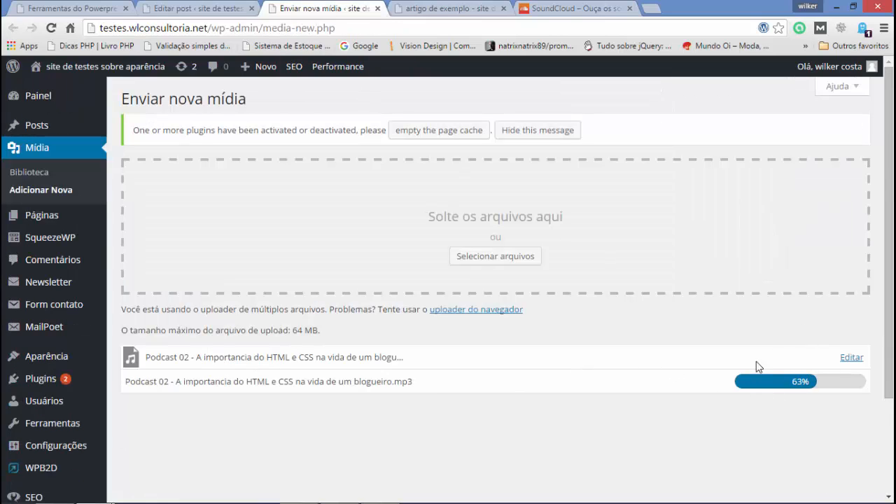
{"action": "left_click", "coordinate": [849, 364]}
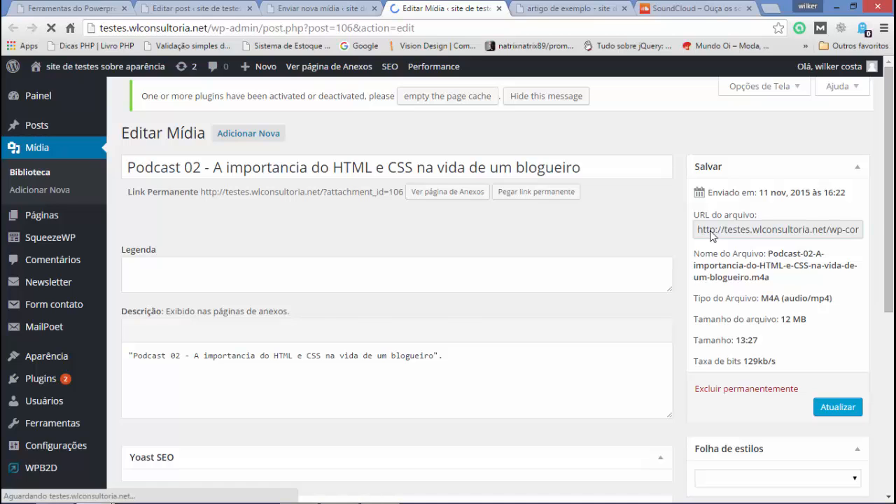
{"action": "left_click", "coordinate": [710, 235]}
{"action": "key", "text": "ctrl+c"}
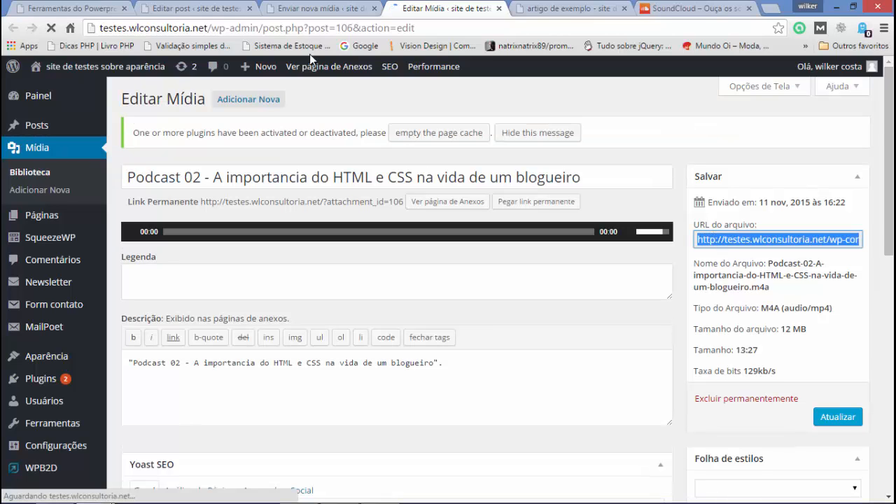
{"action": "left_click", "coordinate": [196, 8]}
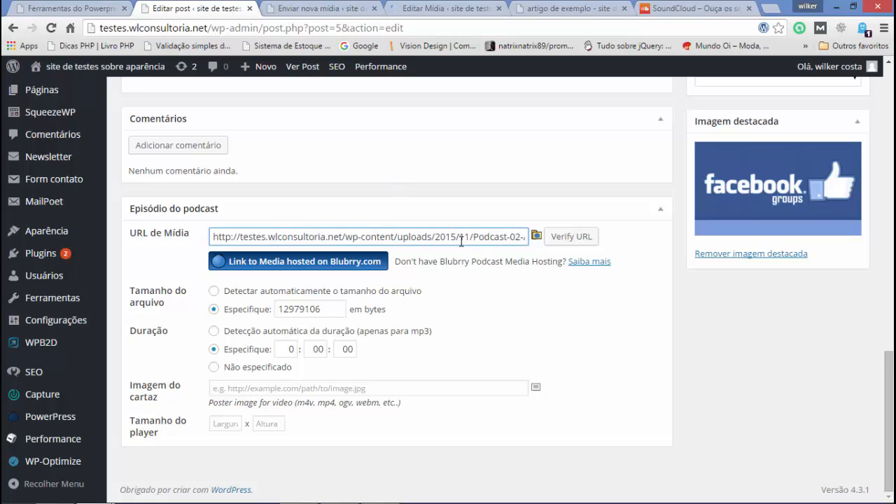
{"action": "key", "text": "ctrl+a"}
{"action": "key", "text": "ctrl+v"}
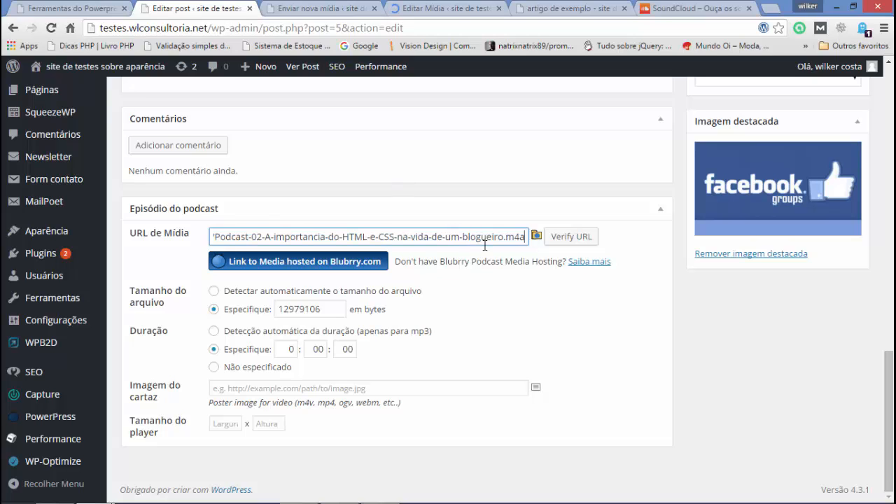
- Examine the pasted M4A media URL from the file name back to the start of the address
{"action": "left_click", "coordinate": [432, 237]}
{"action": "key", "text": "Left"}
{"action": "key", "text": "Left"}
{"action": "key", "text": "Left"}
{"action": "key", "text": "Left"}
{"action": "key", "text": "Left"}
{"action": "key", "text": "Left"}
{"action": "key", "text": "Left"}
{"action": "key", "text": "Left"}
{"action": "key", "text": "Left"}
{"action": "key", "text": "Left"}
{"action": "key", "text": "Left"}
{"action": "key", "text": "Left"}
{"action": "key", "text": "Left"}
{"action": "key", "text": "Left"}
{"action": "key", "text": "Left"}
{"action": "key", "text": "Left"}
{"action": "key", "text": "Left"}
{"action": "key", "text": "Left"}
{"action": "key", "text": "Left"}
{"action": "key", "text": "Left"}
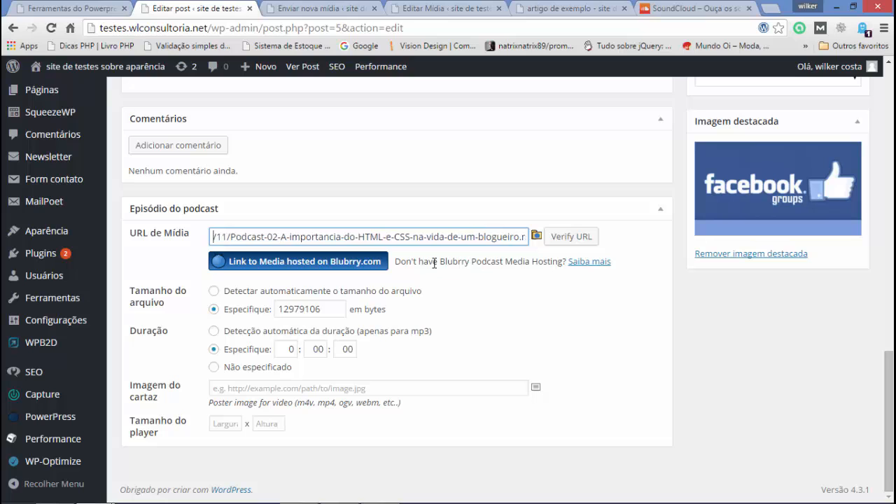
{"action": "key", "text": "Left"}
{"action": "key", "text": "Left"}
{"action": "key", "text": "Left"}
{"action": "key", "text": "Left"}
{"action": "key", "text": "Left"}
{"action": "key", "text": "Left"}
{"action": "key", "text": "Left"}
{"action": "key", "text": "Left"}
{"action": "key", "text": "Left"}
{"action": "key", "text": "Left"}
{"action": "key", "text": "Left"}
{"action": "key", "text": "Left"}
{"action": "key", "text": "Left"}
{"action": "key", "text": "Left"}
{"action": "key", "text": "Left"}
{"action": "key", "text": "Left"}
{"action": "key", "text": "Left"}
{"action": "key", "text": "Left"}
{"action": "key", "text": "Left"}
{"action": "key", "text": "Left"}
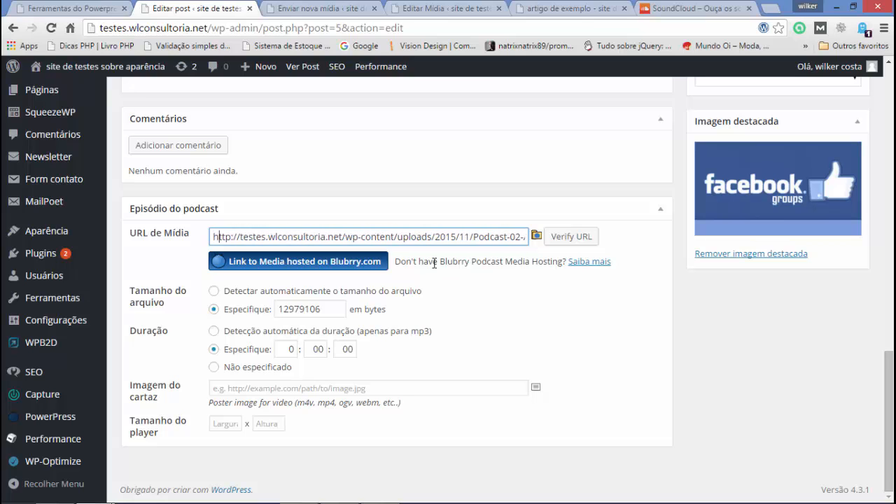
- Examine the pasted M4A media URL from the start of the address through to the file extension
{"action": "key", "text": "Right"}
{"action": "key", "text": "Right"}
{"action": "key", "text": "Right"}
{"action": "key", "text": "Right"}
{"action": "key", "text": "Right"}
{"action": "key", "text": "Right"}
{"action": "key", "text": "Right"}
{"action": "key", "text": "Right"}
{"action": "key", "text": "Right"}
{"action": "key", "text": "Right"}
{"action": "key", "text": "Right"}
{"action": "key", "text": "Right"}
{"action": "key", "text": "Right"}
{"action": "key", "text": "Right"}
{"action": "key", "text": "Right"}
{"action": "key", "text": "Right"}
{"action": "key", "text": "Right"}
{"action": "key", "text": "Right"}
{"action": "key", "text": "Right"}
{"action": "key", "text": "Right"}
{"action": "key", "text": "Right"}
{"action": "key", "text": "Right"}
{"action": "key", "text": "Right"}
{"action": "key", "text": "Right"}
{"action": "key", "text": "Right"}
{"action": "key", "text": "Right"}
{"action": "key", "text": "Right"}
{"action": "key", "text": "Right"}
{"action": "key", "text": "Right"}
{"action": "key", "text": "Right"}
{"action": "key", "text": "Right"}
{"action": "key", "text": "Right"}
{"action": "key", "text": "Right"}
{"action": "key", "text": "Right"}
{"action": "key", "text": "Right"}
{"action": "key", "text": "Right"}
{"action": "key", "text": "Right"}
{"action": "key", "text": "Right"}
{"action": "key", "text": "Right"}
{"action": "key", "text": "Right"}
{"action": "key", "text": "Right"}
{"action": "key", "text": "Right"}
{"action": "key", "text": "Right"}
{"action": "key", "text": "Right"}
{"action": "key", "text": "Right"}
{"action": "key", "text": "Right"}
{"action": "key", "text": "Right"}
{"action": "key", "text": "Right"}
{"action": "key", "text": "Right"}
{"action": "key", "text": "Right"}
{"action": "key", "text": "Right"}
{"action": "key", "text": "Right"}
{"action": "key", "text": "Right"}
{"action": "key", "text": "Right"}
{"action": "key", "text": "Right"}
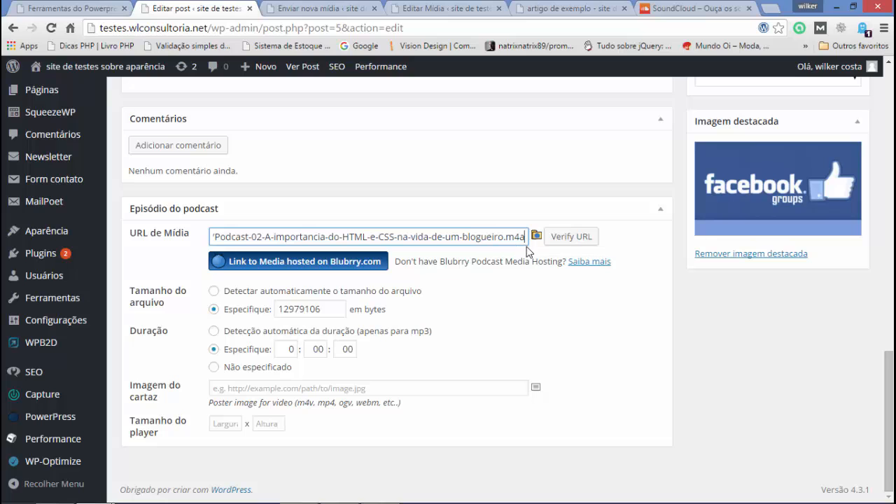
- Verify the episode's media URL, and set file size to automatic detection and duration to "Não especificado"
{"action": "left_click", "coordinate": [562, 242]}
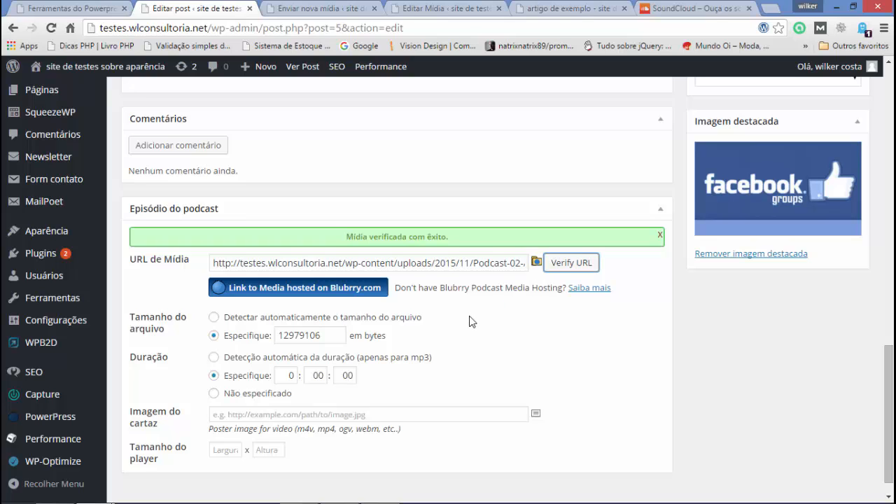
{"action": "scroll", "coordinate": [472, 320], "scroll_direction": "down", "scroll_amount": 1}
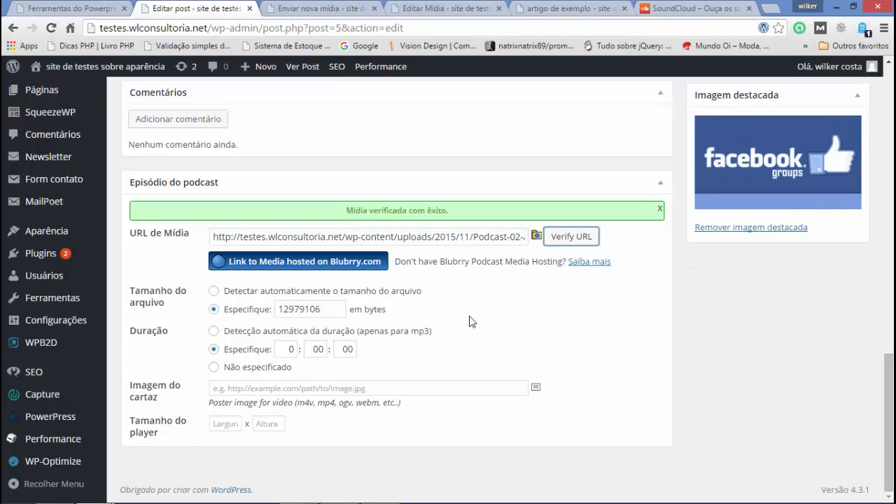
{"action": "left_click", "coordinate": [213, 291]}
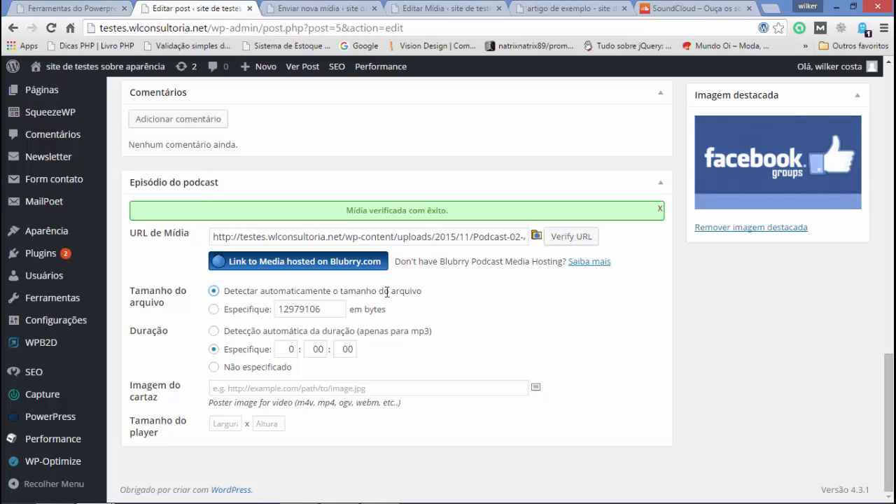
{"action": "left_click", "coordinate": [213, 331]}
{"action": "left_click_drag", "start_coordinate": [513, 236], "coordinate": [521, 300]}
{"action": "left_click", "coordinate": [521, 300]}
{"action": "left_click", "coordinate": [214, 368]}
- Update the "artigo de exemplo" post and reload its published page to check for the podcast player
{"action": "scroll", "coordinate": [344, 416], "scroll_direction": "up", "scroll_amount": 4}
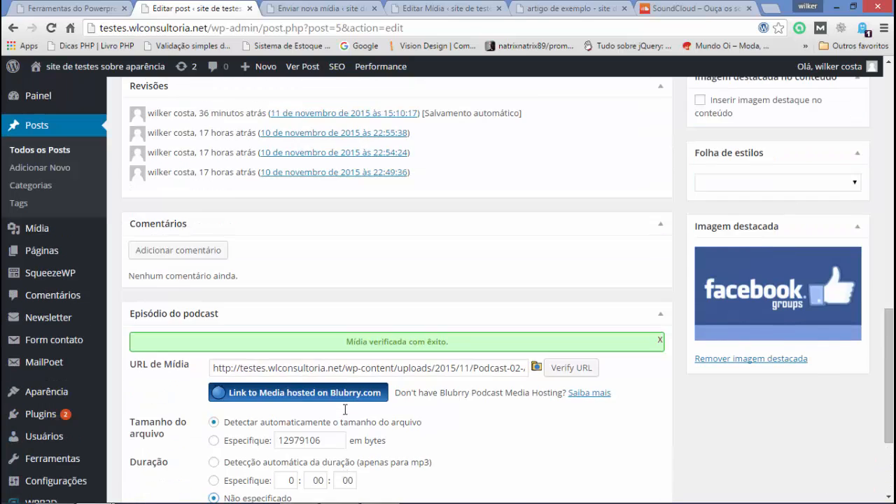
{"action": "scroll", "coordinate": [344, 409], "scroll_direction": "up", "scroll_amount": 9}
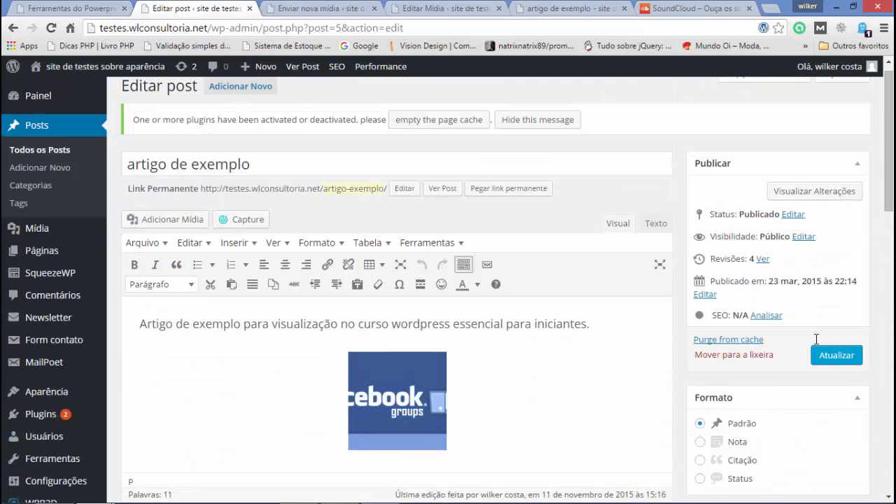
{"action": "left_click", "coordinate": [825, 358]}
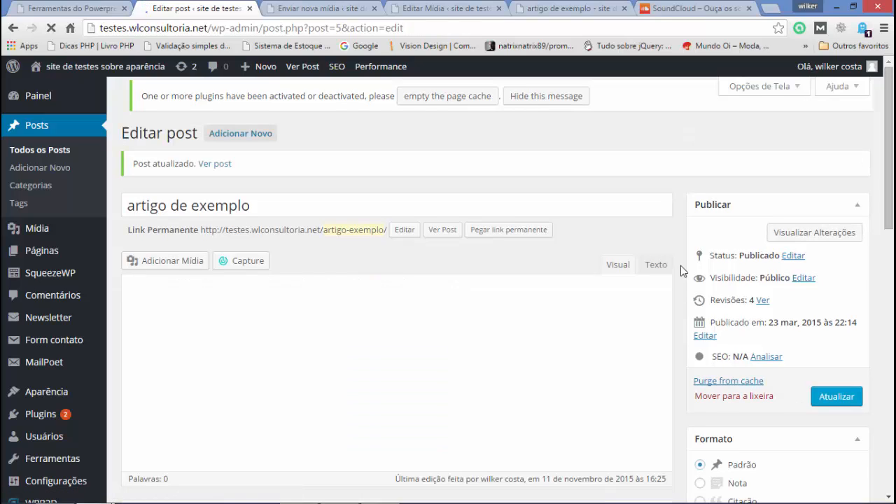
{"action": "left_click", "coordinate": [539, 8]}
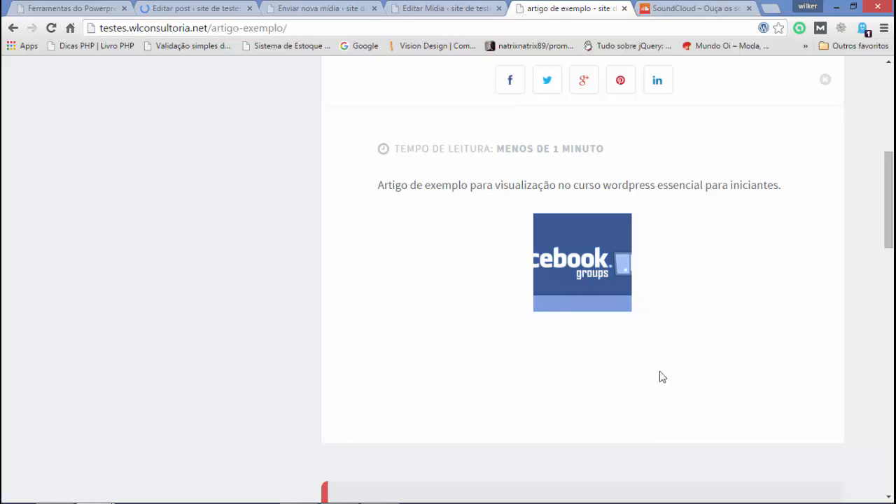
{"action": "left_click", "coordinate": [50, 28]}
- Deactivate the Yoast SEO plugin among the installed plugins and reload the published example post
{"action": "left_click", "coordinate": [102, 14]}
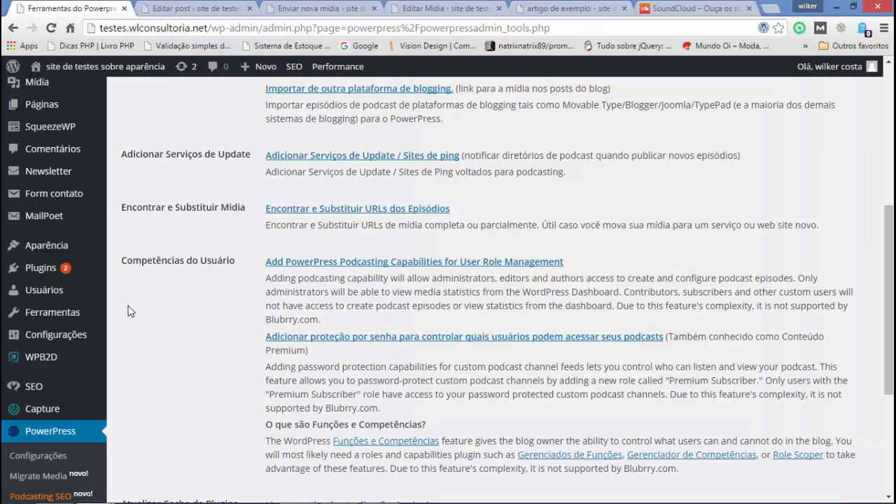
{"action": "mouse_move", "coordinate": [57, 274]}
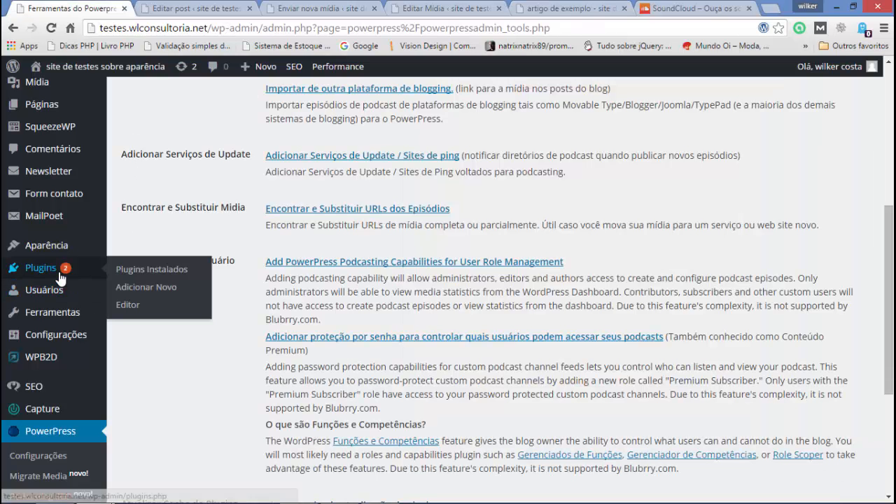
{"action": "left_click", "coordinate": [138, 277]}
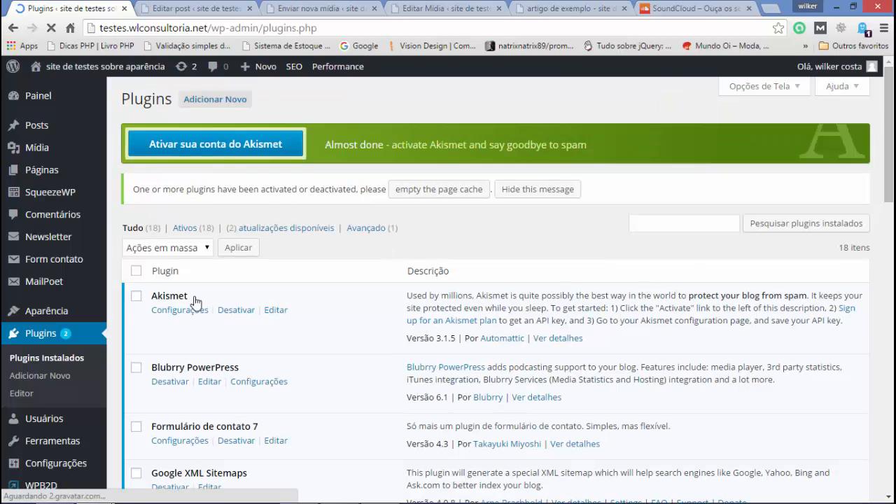
{"action": "scroll", "coordinate": [196, 303], "scroll_direction": "down", "scroll_amount": 15}
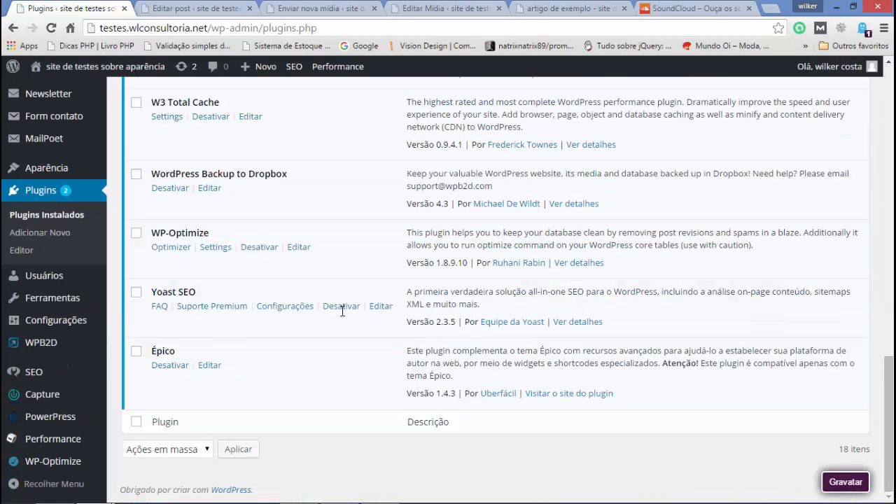
{"action": "left_click", "coordinate": [341, 311]}
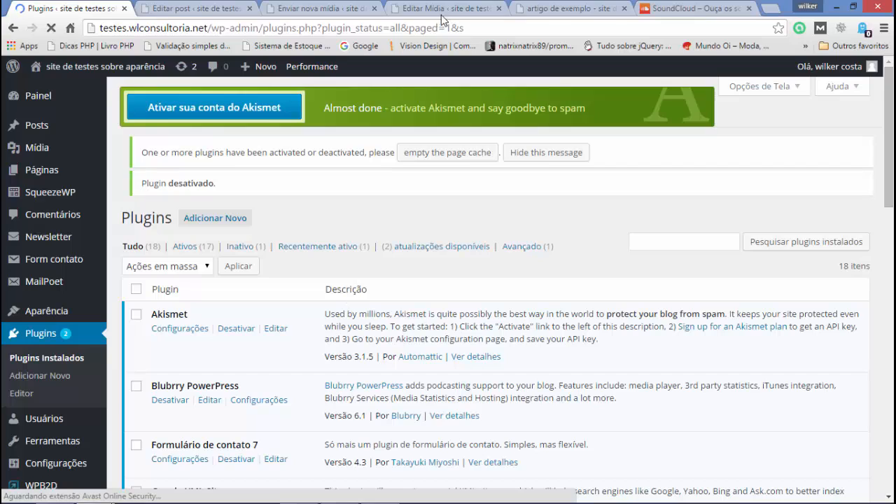
{"action": "left_click", "coordinate": [530, 10]}
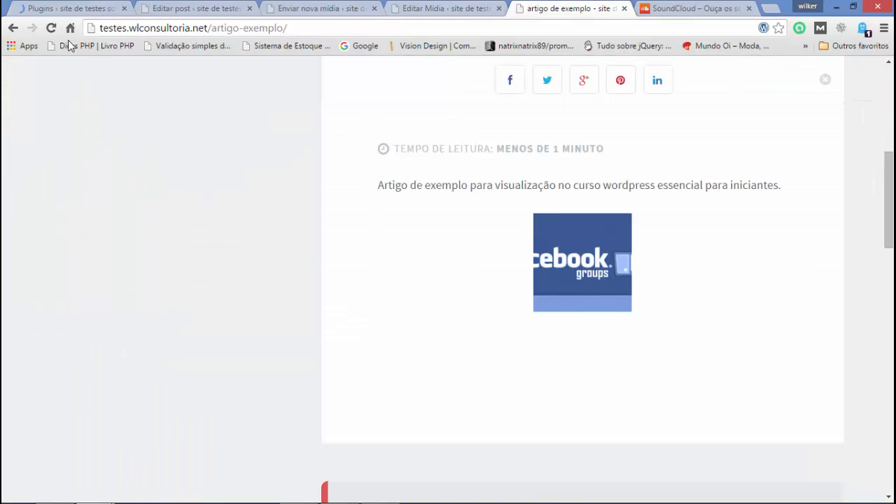
{"action": "left_click", "coordinate": [50, 28]}
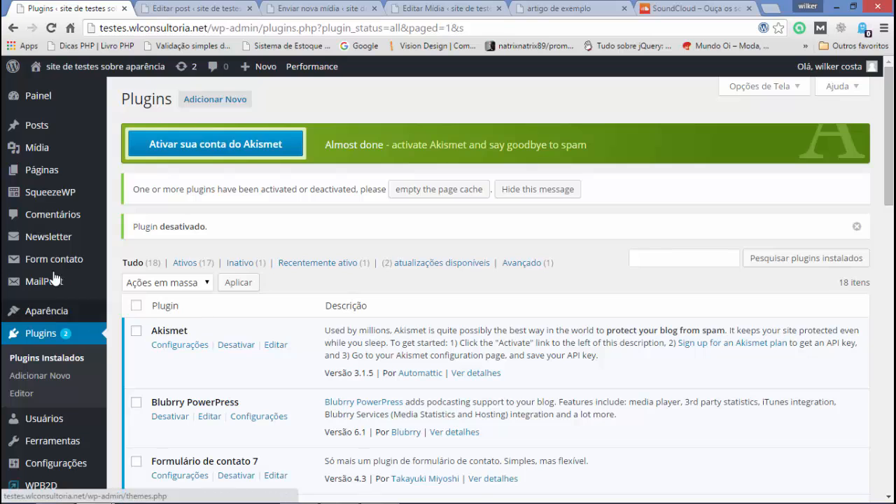
- Open the PowerPress settings page
{"action": "scroll", "coordinate": [66, 287], "scroll_direction": "down", "scroll_amount": 2}
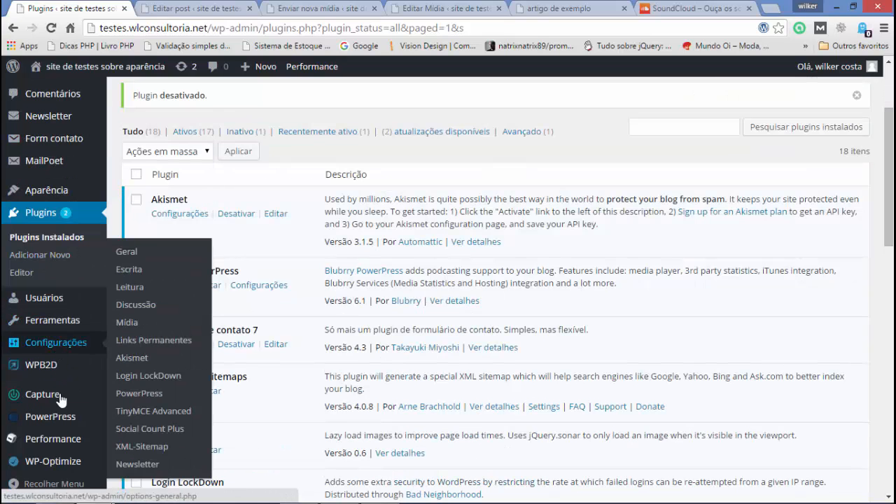
{"action": "mouse_move", "coordinate": [60, 418]}
{"action": "left_click", "coordinate": [154, 376]}
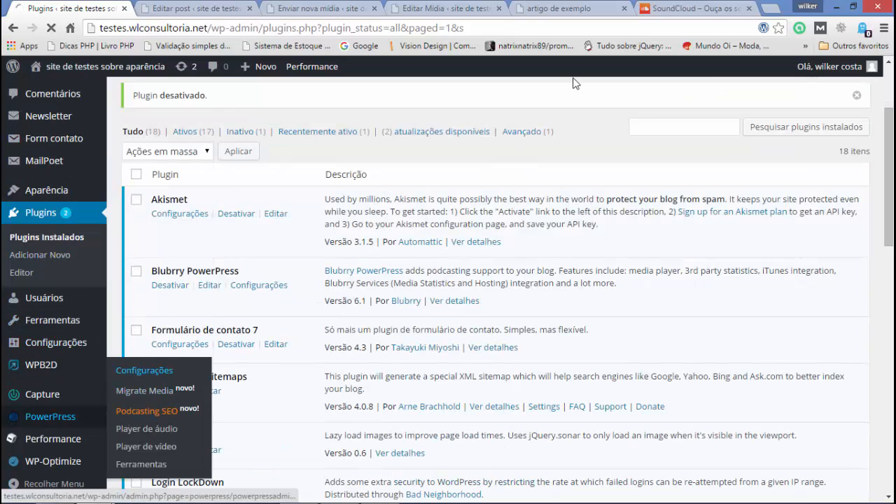
- Return to the published post, examine the podcast's download size and show the player's embed code
{"action": "left_click", "coordinate": [560, 8]}
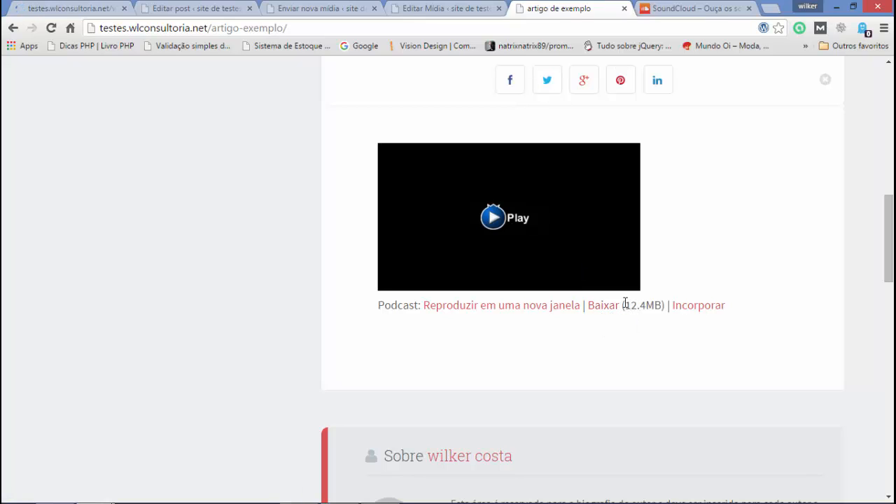
{"action": "left_click_drag", "start_coordinate": [625, 304], "coordinate": [656, 305]}
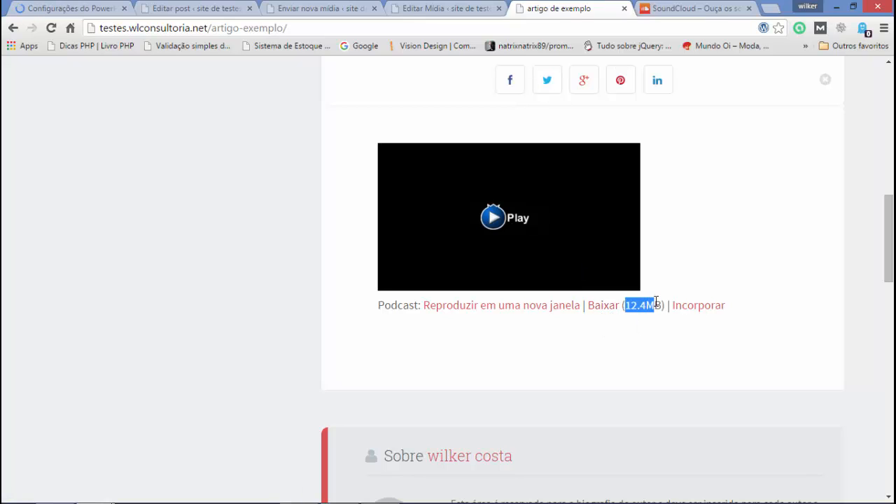
{"action": "left_click", "coordinate": [707, 308]}
{"action": "left_click", "coordinate": [621, 356]}
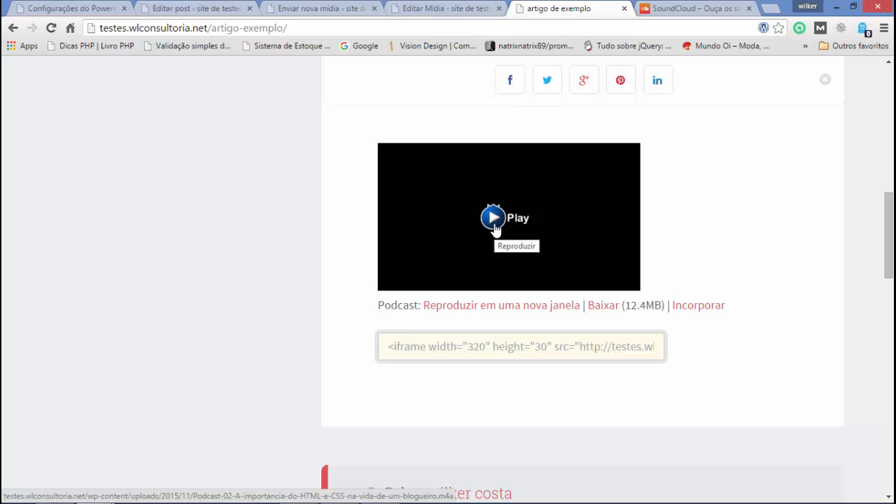
- Open the podcast player in a new window, test playing and pausing the audio, and close the window
{"action": "left_click", "coordinate": [502, 307]}
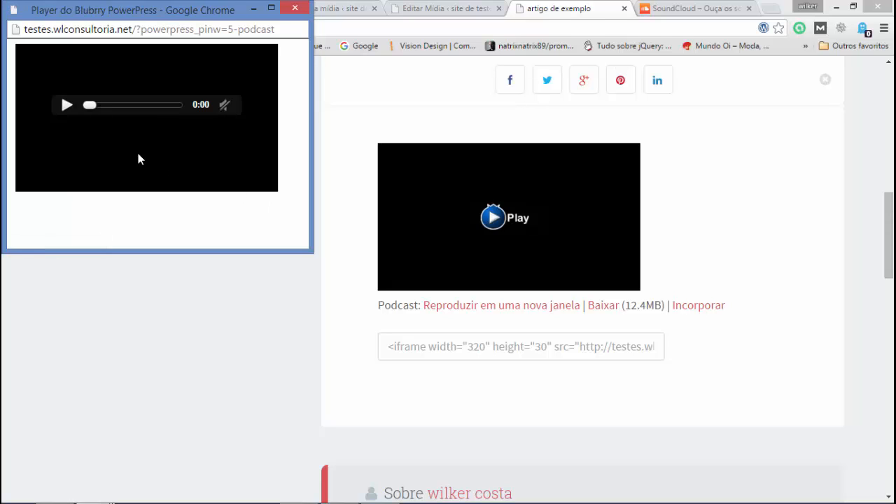
{"action": "left_click", "coordinate": [67, 106]}
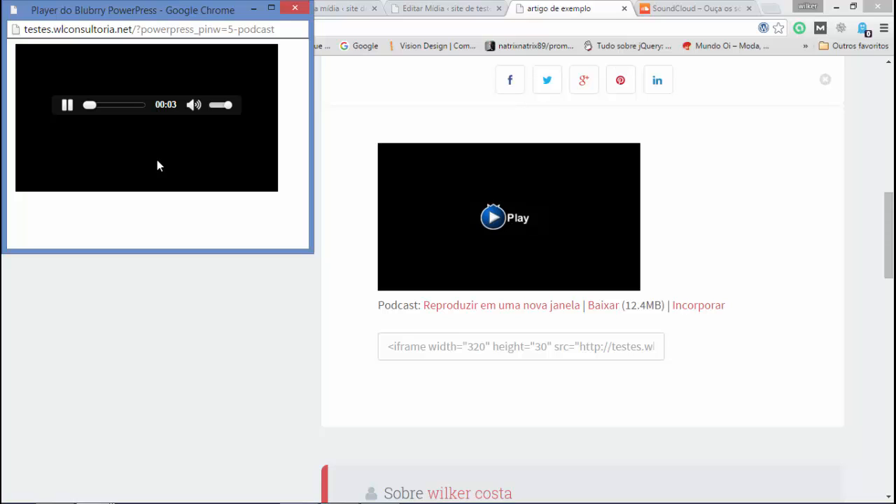
{"action": "left_click", "coordinate": [68, 112]}
{"action": "left_click", "coordinate": [67, 105]}
{"action": "left_click", "coordinate": [67, 105]}
{"action": "left_click", "coordinate": [296, 10]}
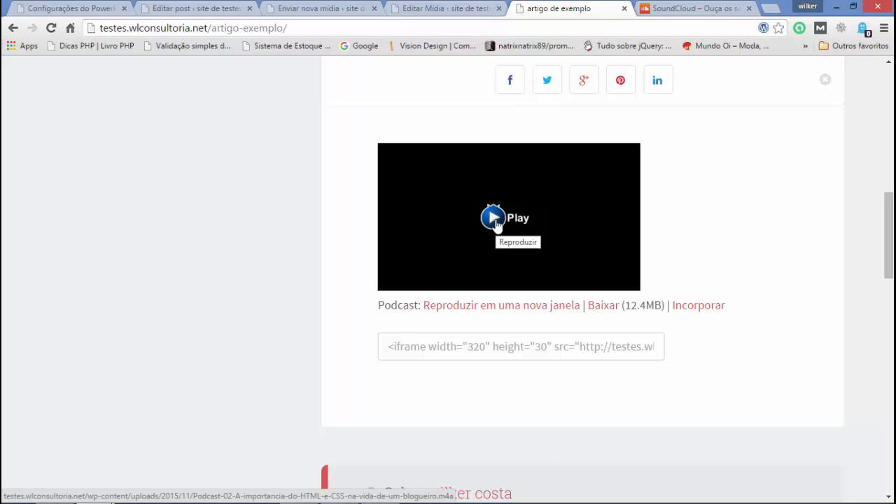
- Play the podcast in the post's embedded player, look over the enlarged player, pause it and reload the page
{"action": "left_click", "coordinate": [494, 220]}
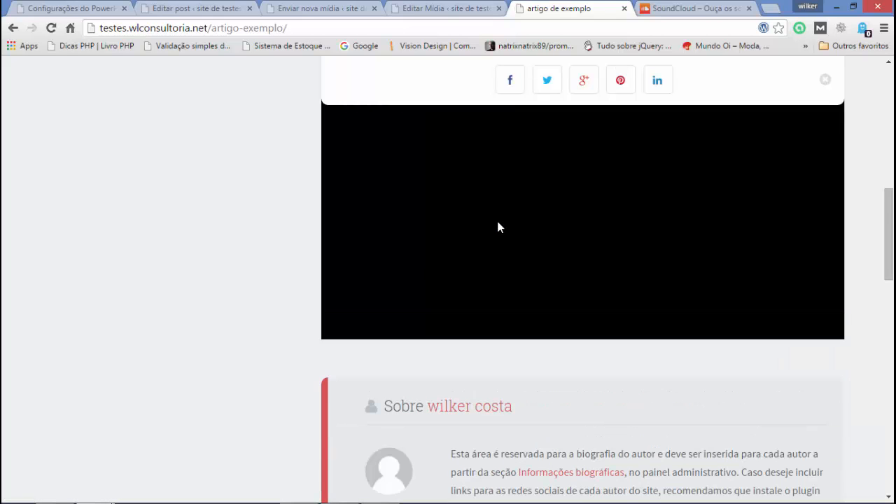
{"action": "scroll", "coordinate": [498, 226], "scroll_direction": "up", "scroll_amount": 3}
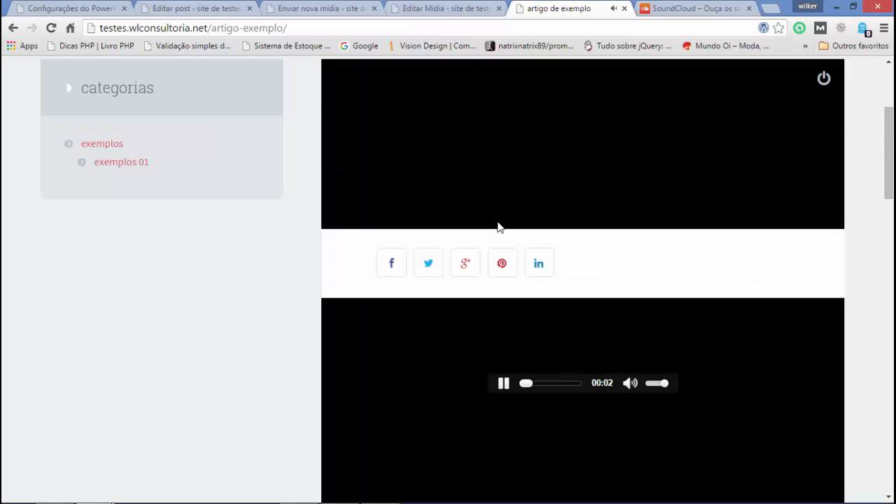
{"action": "scroll", "coordinate": [498, 226], "scroll_direction": "down", "scroll_amount": 3}
{"action": "scroll", "coordinate": [498, 226], "scroll_direction": "up", "scroll_amount": 5}
{"action": "scroll", "coordinate": [498, 226], "scroll_direction": "down", "scroll_amount": 5}
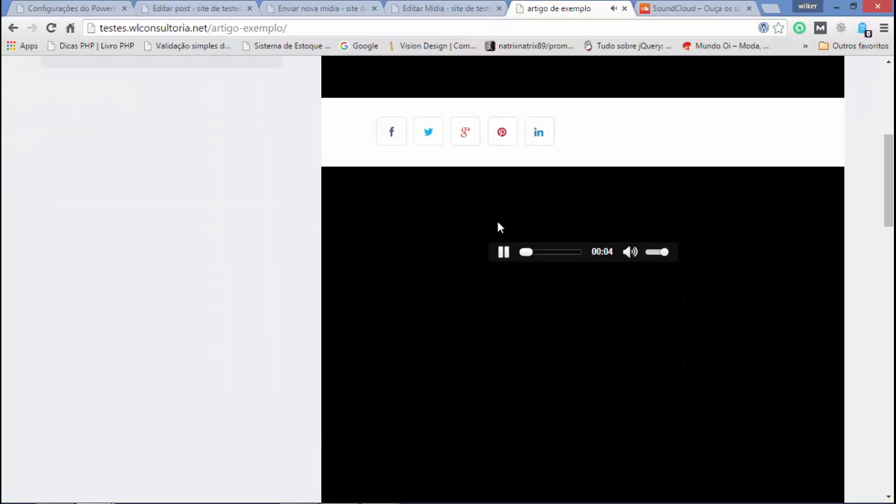
{"action": "scroll", "coordinate": [497, 223], "scroll_direction": "down", "scroll_amount": 3}
{"action": "scroll", "coordinate": [498, 223], "scroll_direction": "up", "scroll_amount": 3}
{"action": "left_click", "coordinate": [504, 252]}
{"action": "scroll", "coordinate": [504, 257], "scroll_direction": "down", "scroll_amount": 1}
{"action": "scroll", "coordinate": [503, 255], "scroll_direction": "up", "scroll_amount": 1}
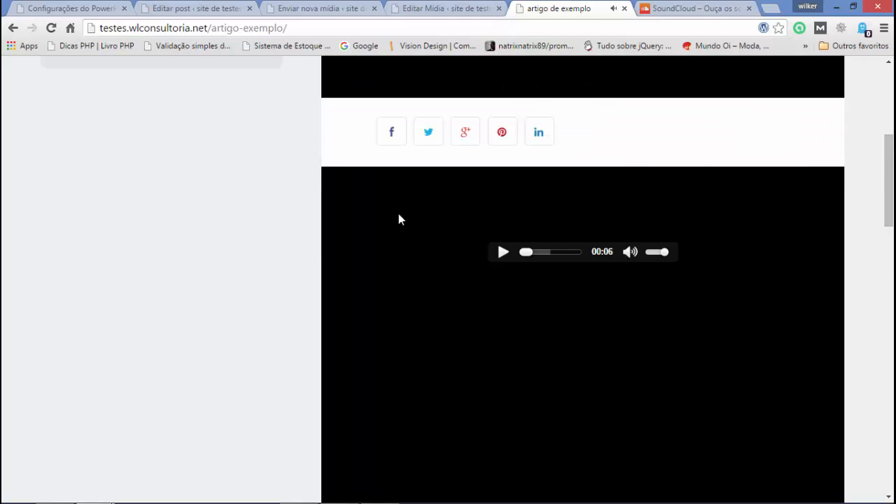
{"action": "left_click", "coordinate": [50, 28]}
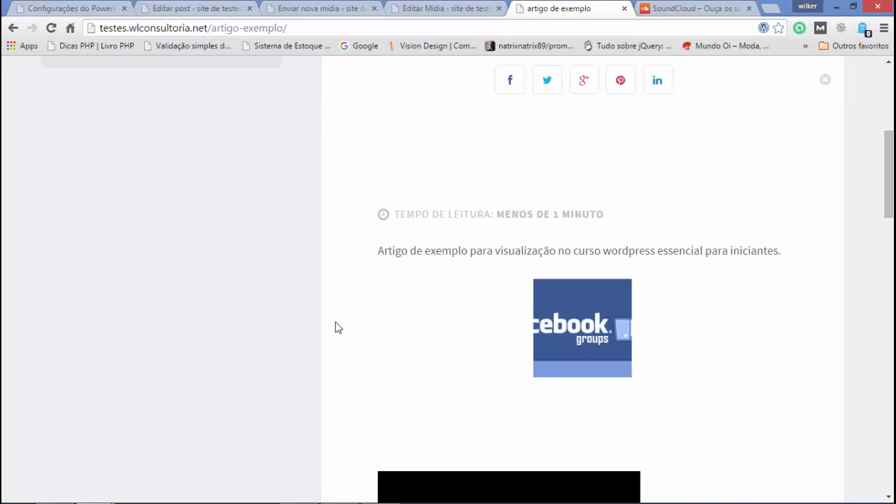
- Look back at the uploaded podcast files and the M4A media details, and return to the published post's player
{"action": "scroll", "coordinate": [337, 327], "scroll_direction": "down", "scroll_amount": 1}
{"action": "left_click", "coordinate": [312, 14]}
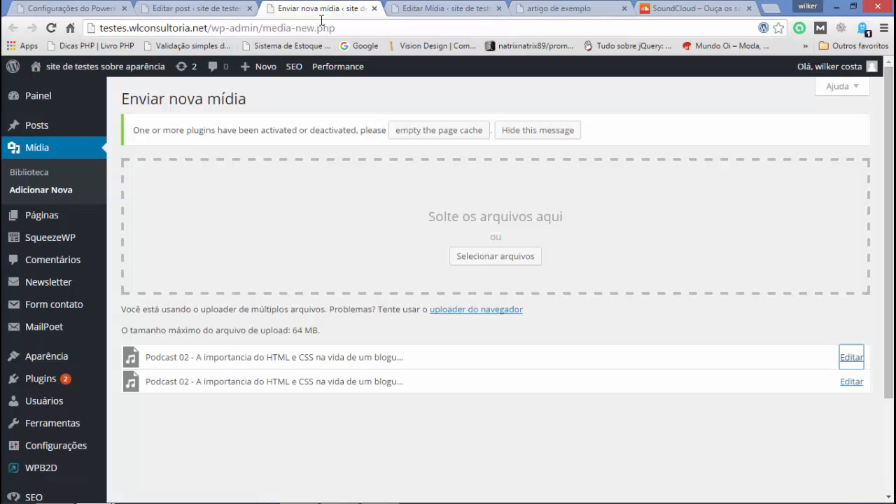
{"action": "left_click", "coordinate": [445, 10]}
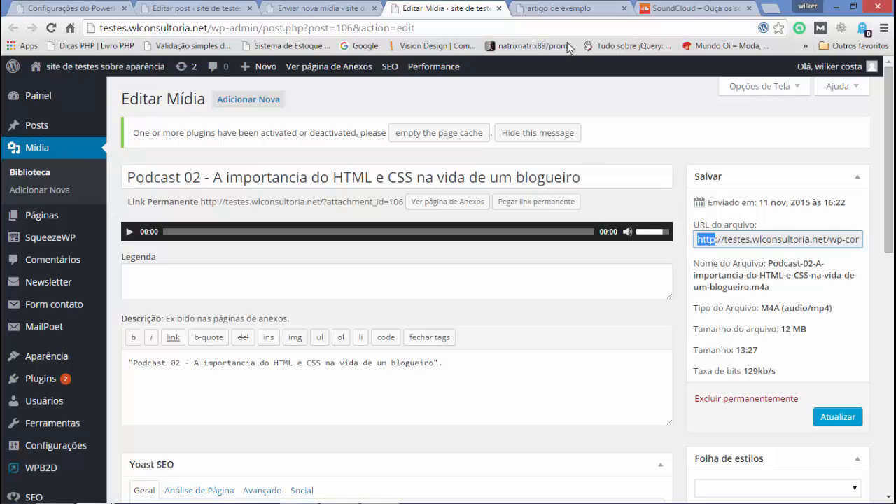
{"action": "left_click", "coordinate": [567, 10]}
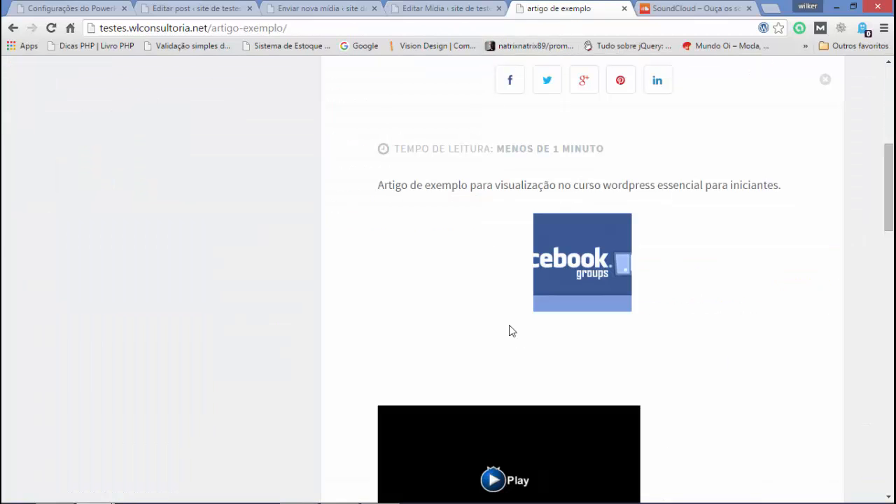
{"action": "scroll", "coordinate": [562, 354], "scroll_direction": "down", "scroll_amount": 2}
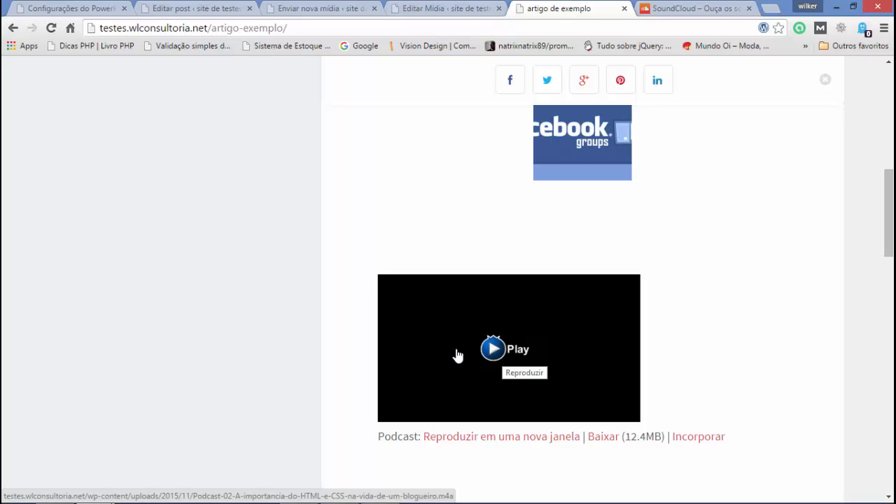
- Enable modification of the existing podcast episode in the post editor
{"action": "left_click", "coordinate": [208, 9]}
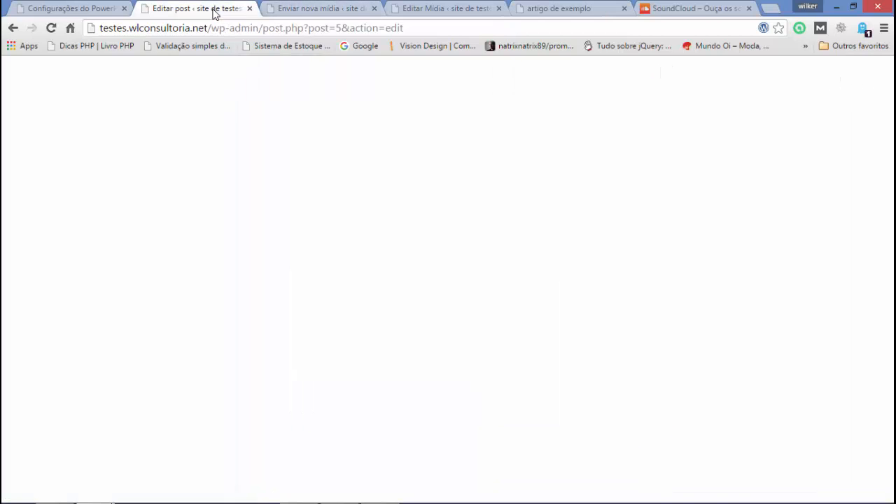
{"action": "scroll", "coordinate": [322, 291], "scroll_direction": "down", "scroll_amount": 7}
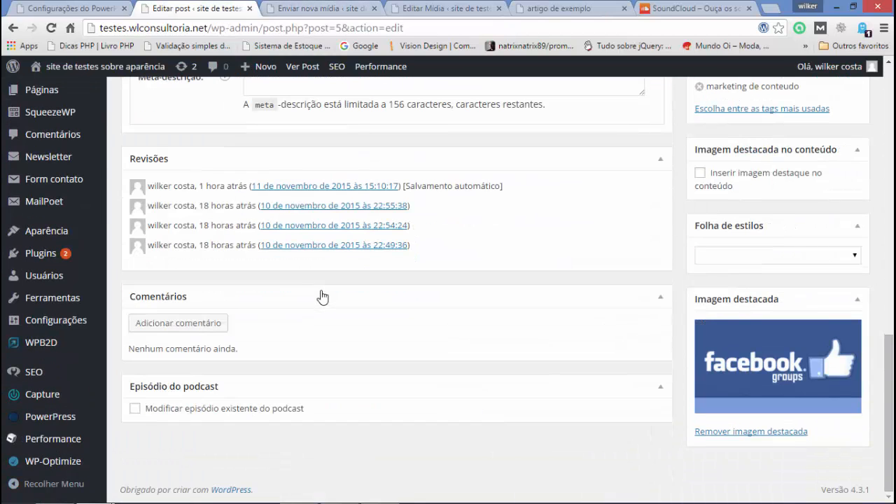
{"action": "left_click", "coordinate": [135, 408]}
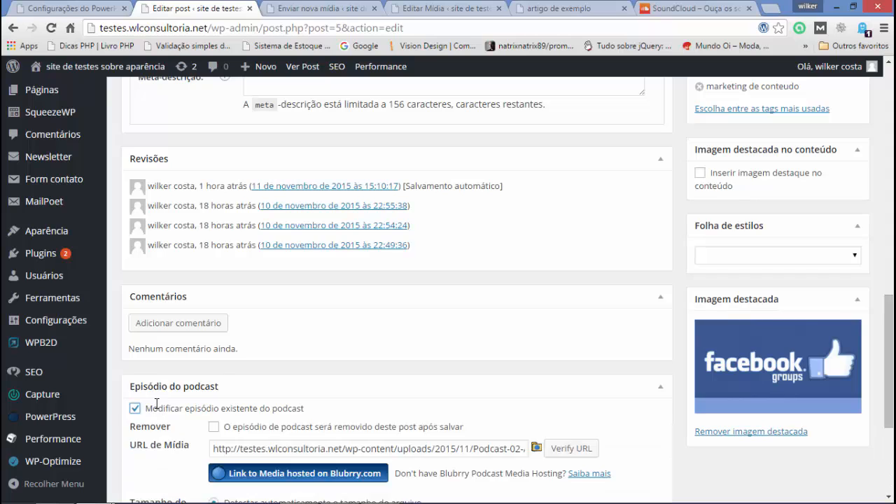
- Compare the podcast episode's media URL, size and duration settings with the player shown on the published post
{"action": "scroll", "coordinate": [144, 410], "scroll_direction": "down", "scroll_amount": 3}
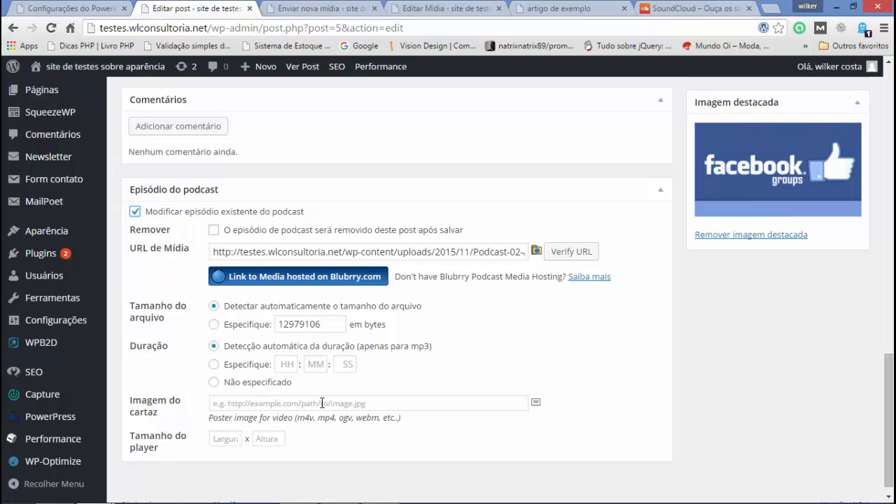
{"action": "left_click", "coordinate": [563, 9]}
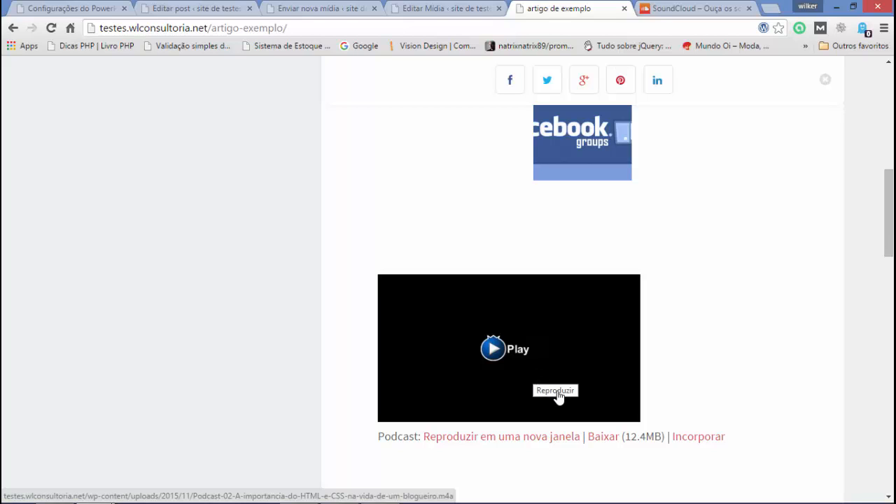
{"action": "left_click", "coordinate": [207, 10]}
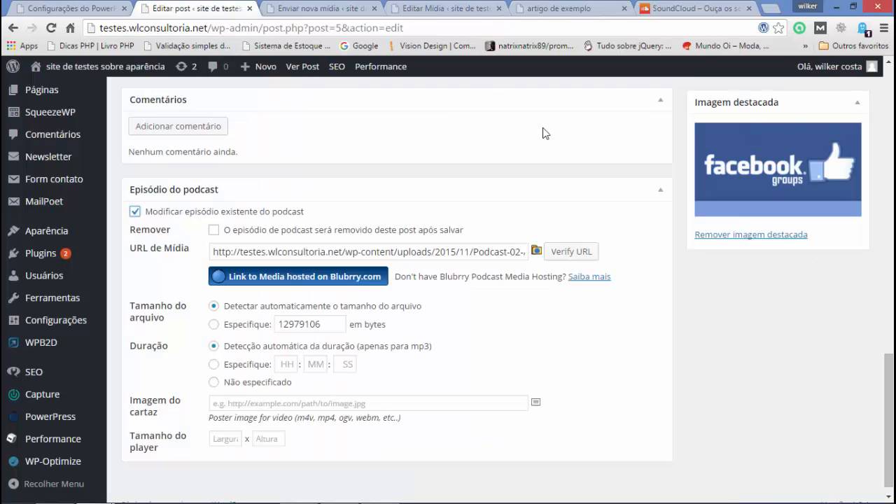
{"action": "left_click", "coordinate": [557, 12]}
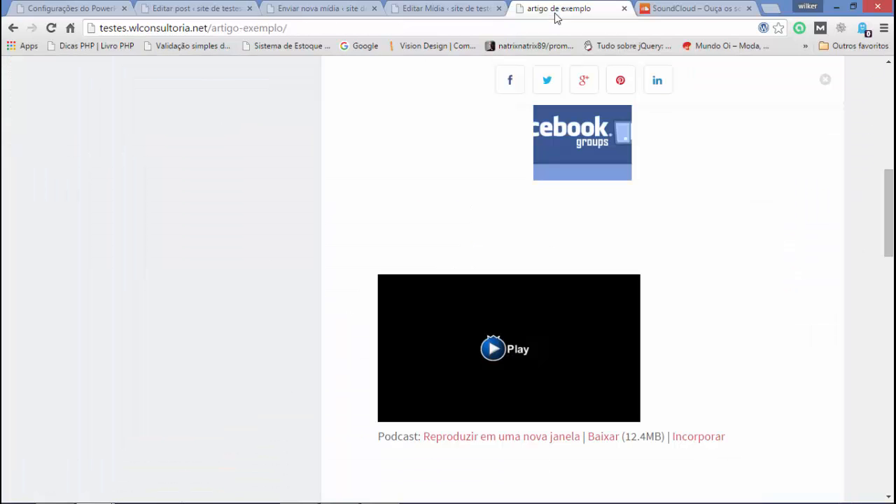
{"action": "left_click", "coordinate": [201, 10]}
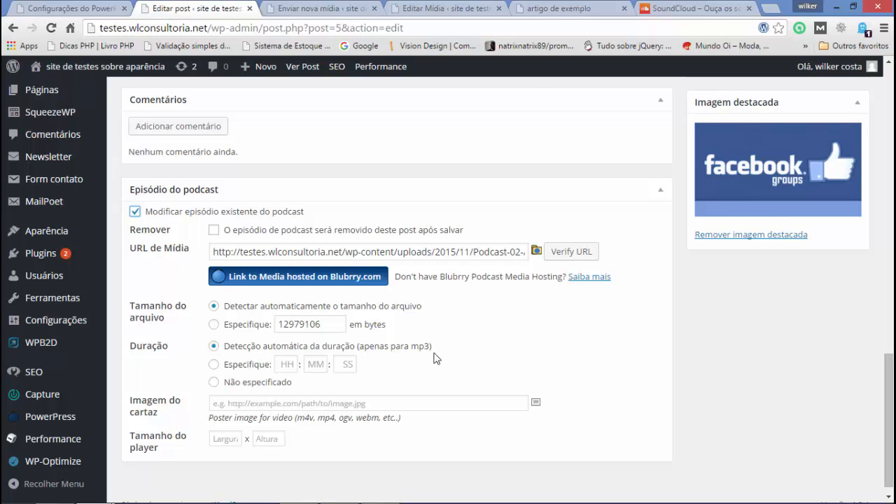
{"action": "left_click", "coordinate": [549, 10]}
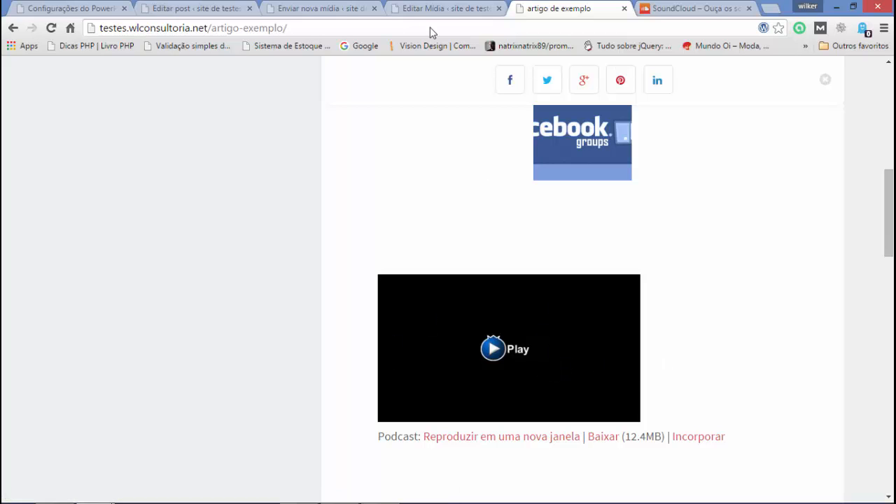
- Open the details of the uploaded MP3 version of Podcast 02 in the media library and copy its file URL
{"action": "left_click", "coordinate": [337, 14]}
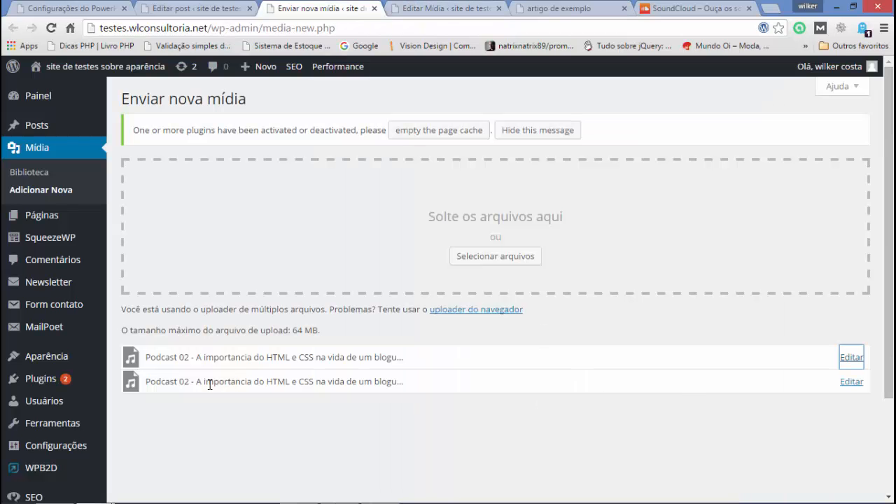
{"action": "left_click", "coordinate": [854, 382]}
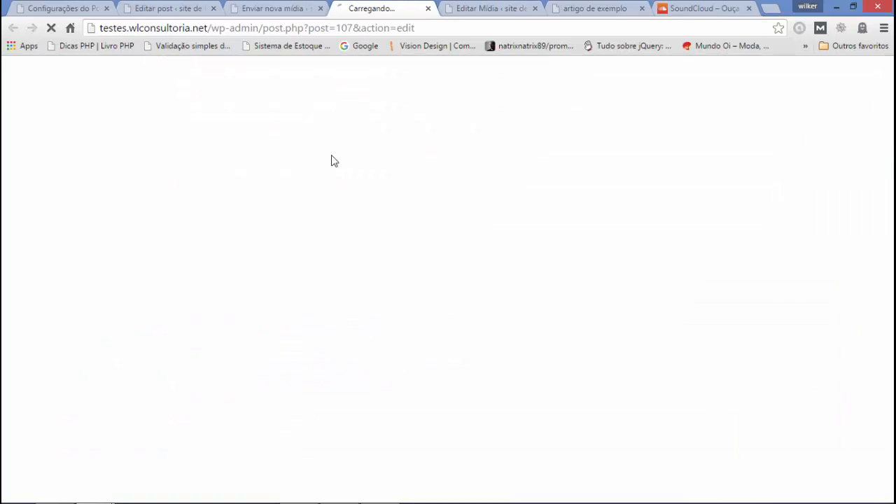
{"action": "left_click", "coordinate": [262, 14]}
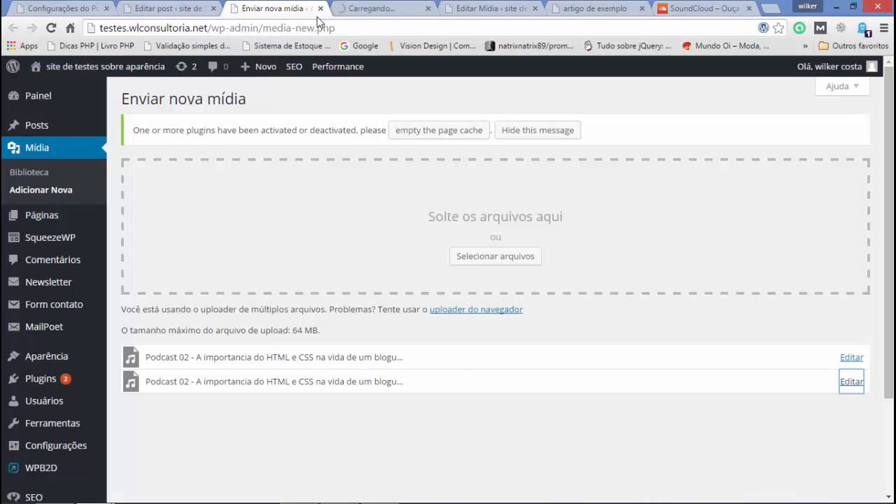
{"action": "left_click", "coordinate": [487, 14]}
{"action": "left_click", "coordinate": [405, 11]}
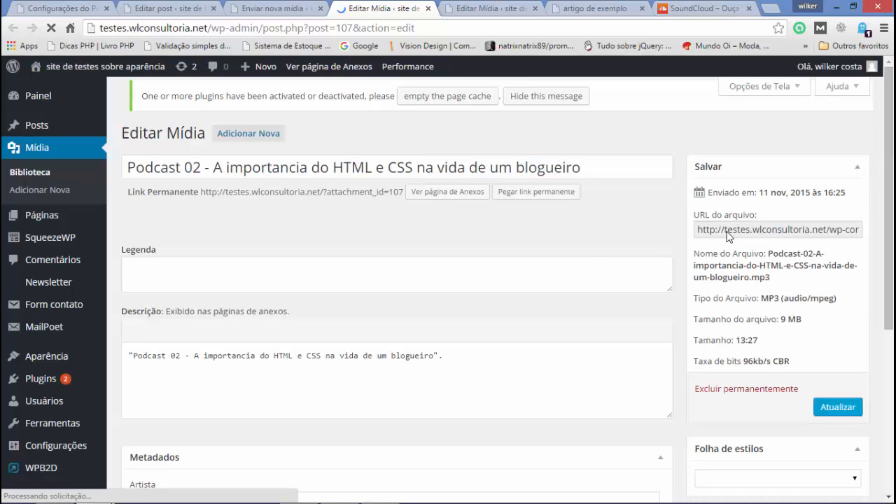
{"action": "left_click", "coordinate": [728, 231]}
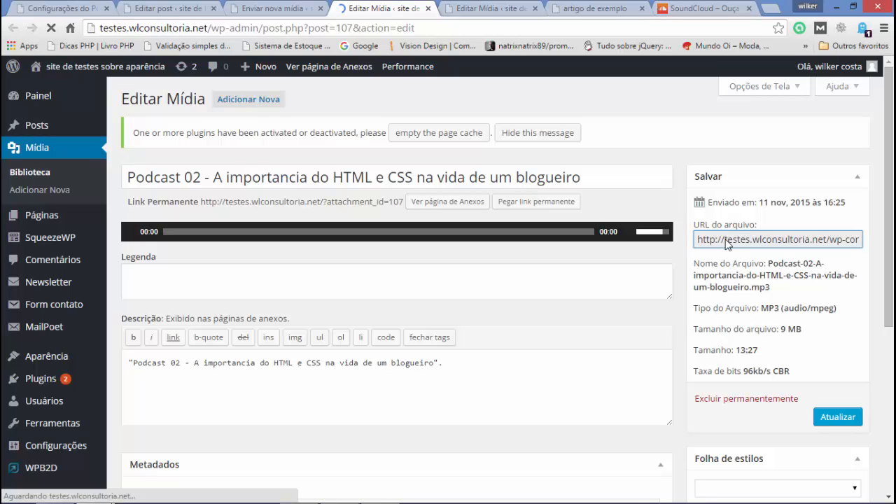
{"action": "left_click", "coordinate": [726, 244]}
{"action": "key", "text": "ctrl+a"}
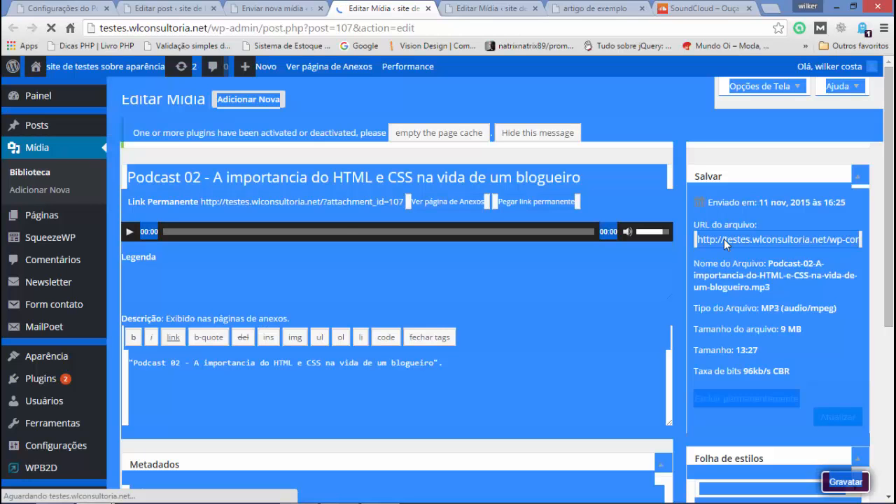
{"action": "left_click", "coordinate": [684, 258]}
{"action": "left_click", "coordinate": [716, 245]}
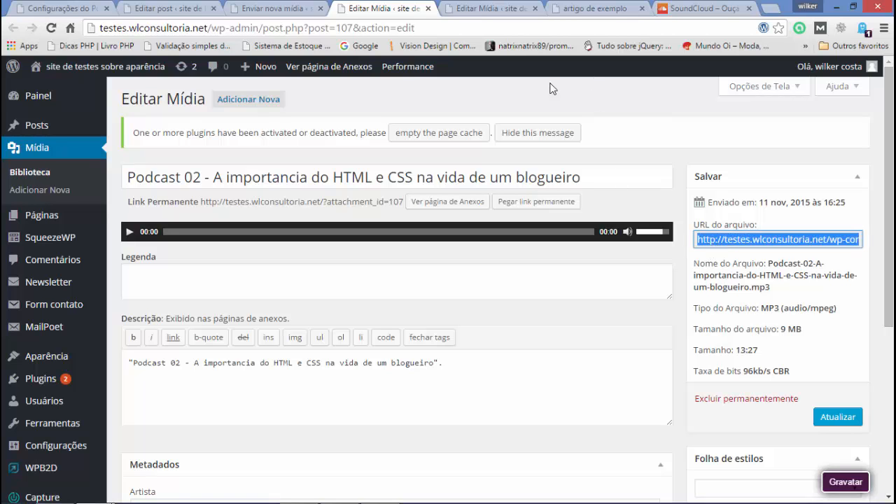
- Replace the episode's media URL with the link to Podcast-02-A-importancia-do-HTML-e-CSS-na-vida-de-um-blogueiro.mp3 and verify it
{"action": "left_click", "coordinate": [136, 11]}
{"action": "left_click", "coordinate": [323, 259]}
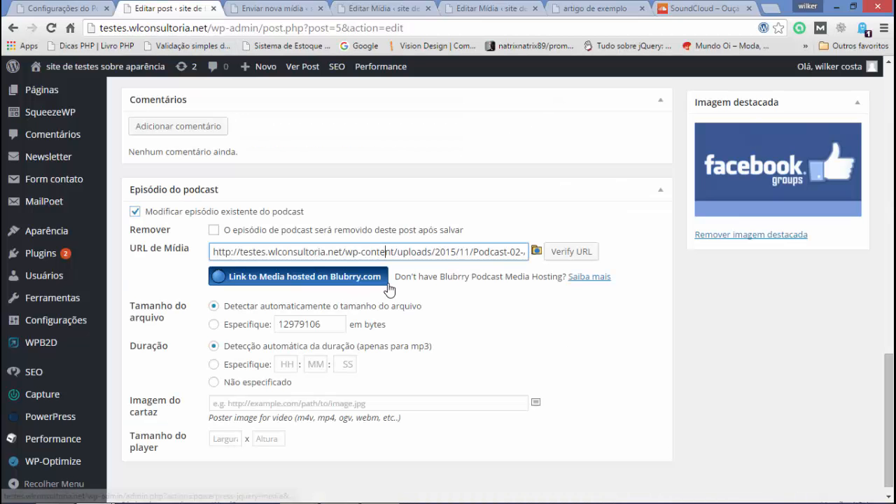
{"action": "key", "text": "ctrl+a"}
{"action": "type", "text": "http://testes.wlconsultoria.net/wp-content/uploads/2015/11/Podcast-02-A-importancia-de-HTML-e-CSS-na-vida-de-um-blogueiro.mp3"}
{"action": "left_click", "coordinate": [565, 253]}
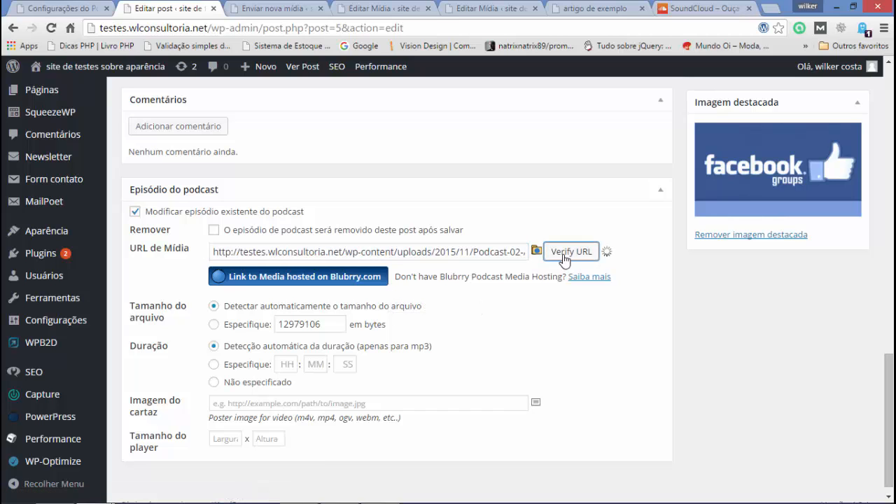
{"action": "scroll", "coordinate": [532, 231], "scroll_direction": "down", "scroll_amount": 1}
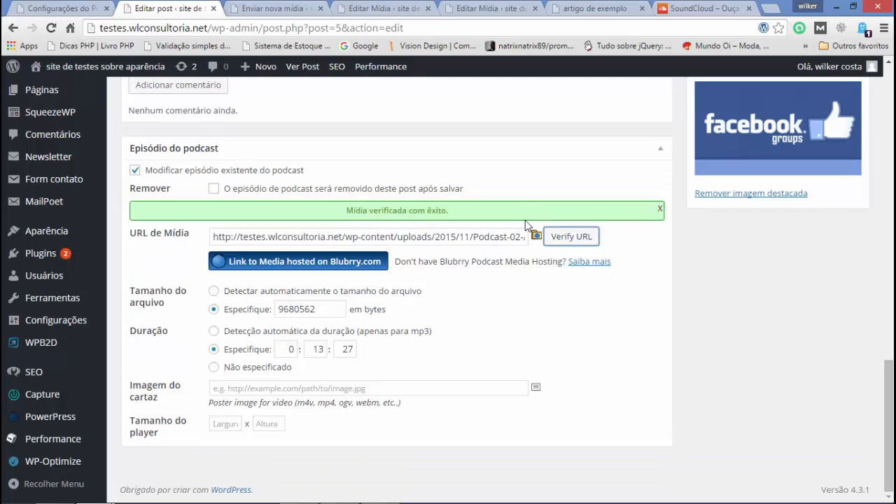
- Set the episode's file size and duration to automatic detection and update the post
{"action": "left_click", "coordinate": [214, 291]}
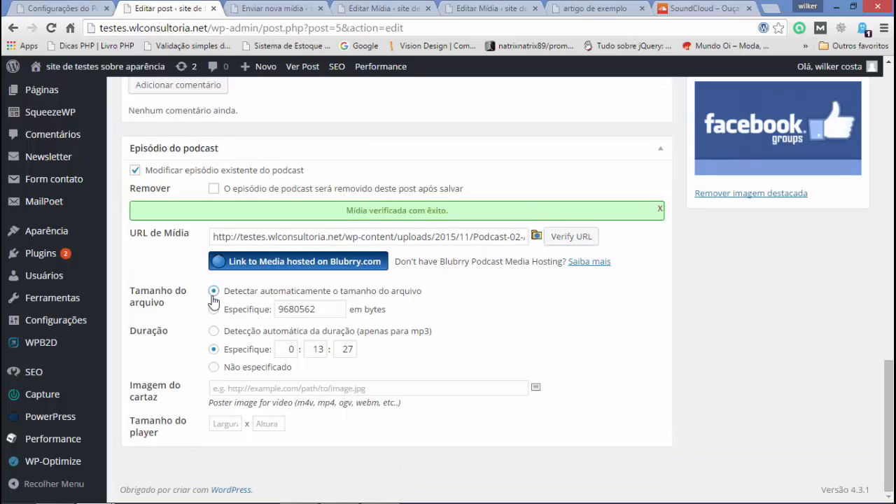
{"action": "left_click", "coordinate": [213, 334]}
{"action": "scroll", "coordinate": [438, 364], "scroll_direction": "up", "scroll_amount": 15}
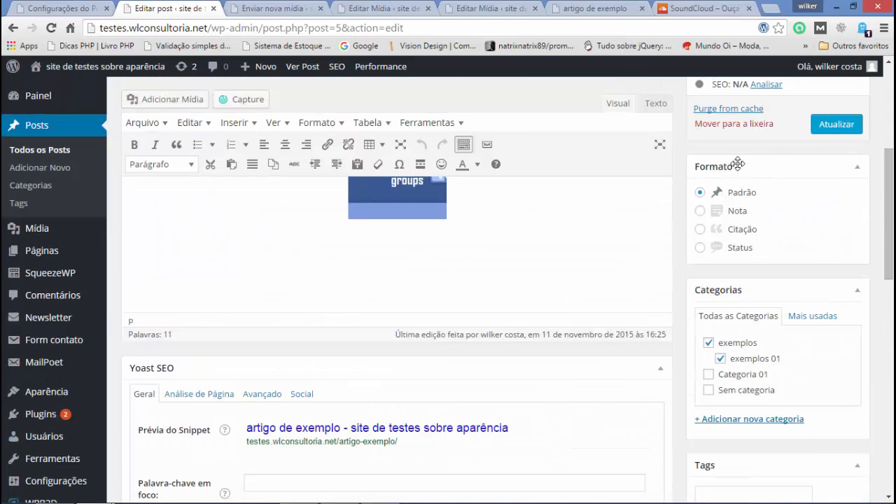
{"action": "left_click", "coordinate": [820, 133]}
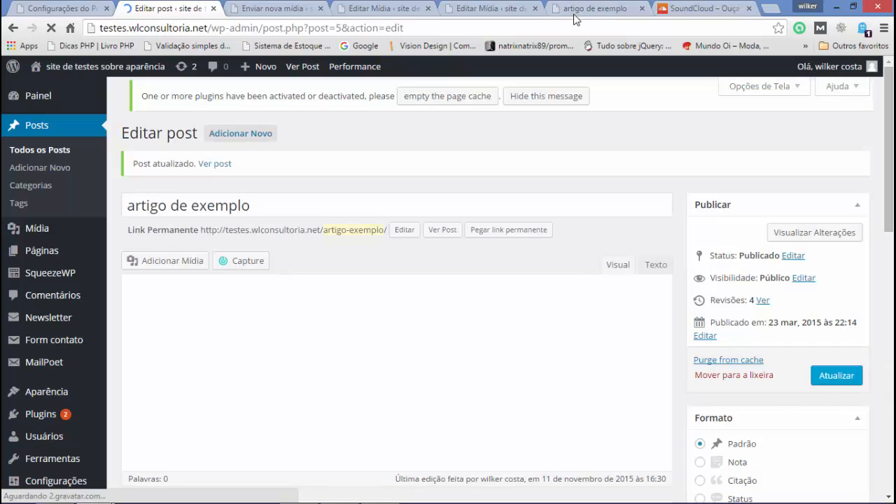
- Reload the published post, check the podcast's duration under the audio player, and test playing and pausing it
{"action": "left_click", "coordinate": [574, 14]}
{"action": "left_click", "coordinate": [50, 28]}
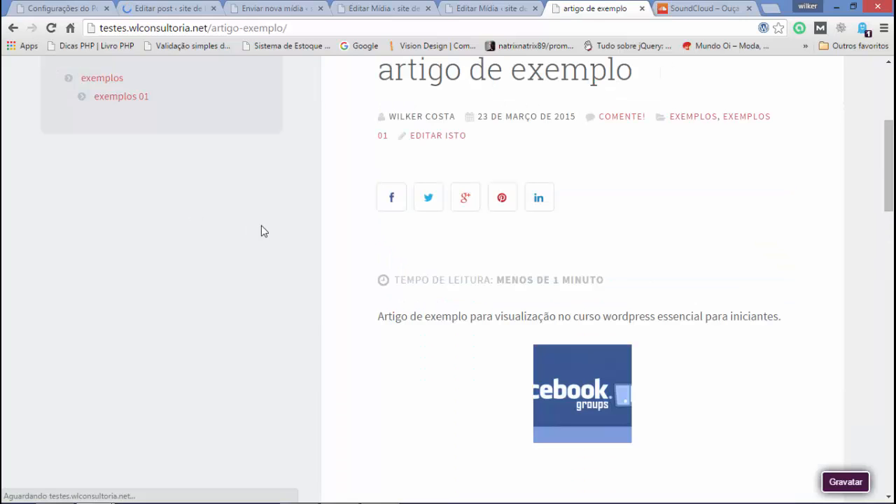
{"action": "scroll", "coordinate": [261, 231], "scroll_direction": "down", "scroll_amount": 3}
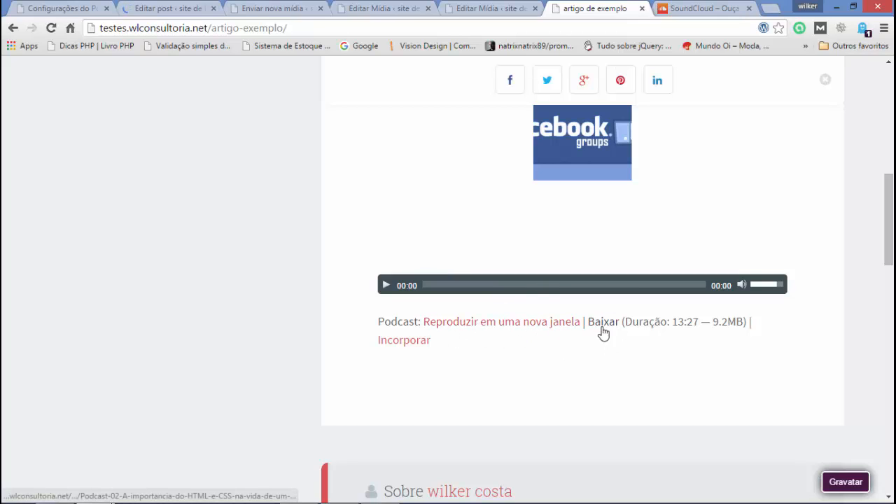
{"action": "left_click_drag", "start_coordinate": [698, 324], "coordinate": [675, 323]}
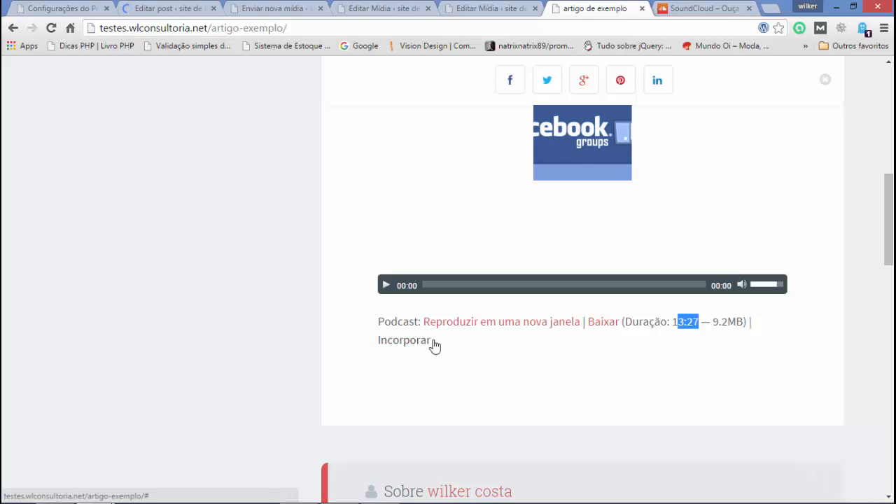
{"action": "left_click", "coordinate": [386, 284]}
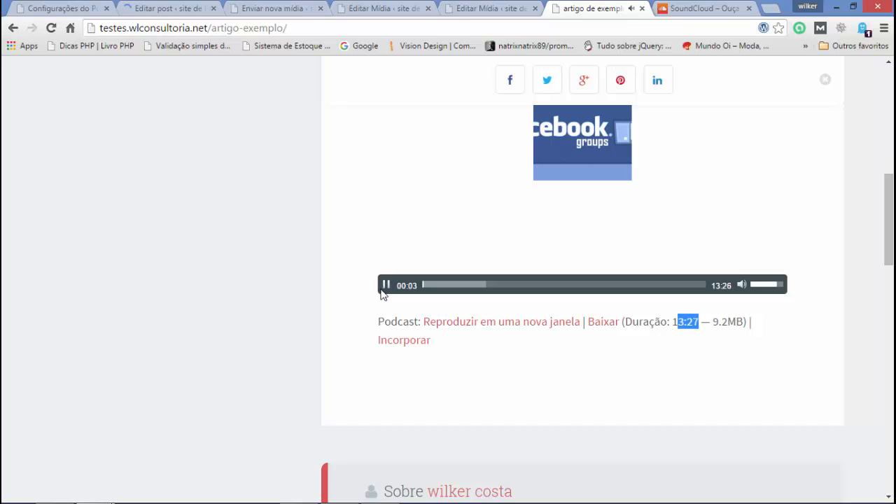
{"action": "left_click", "coordinate": [384, 287]}
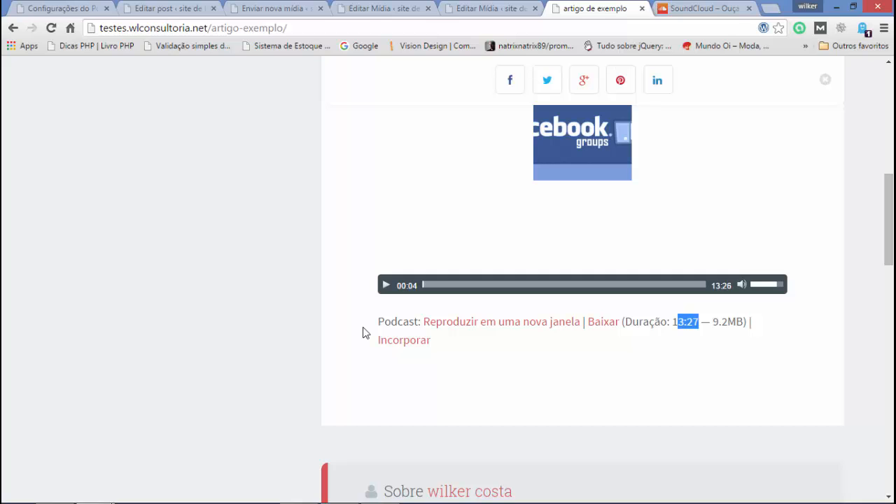
- Look over the PowerPress advanced options and the installed plugins, and reopen the PowerPress settings
{"action": "left_click", "coordinate": [63, 8]}
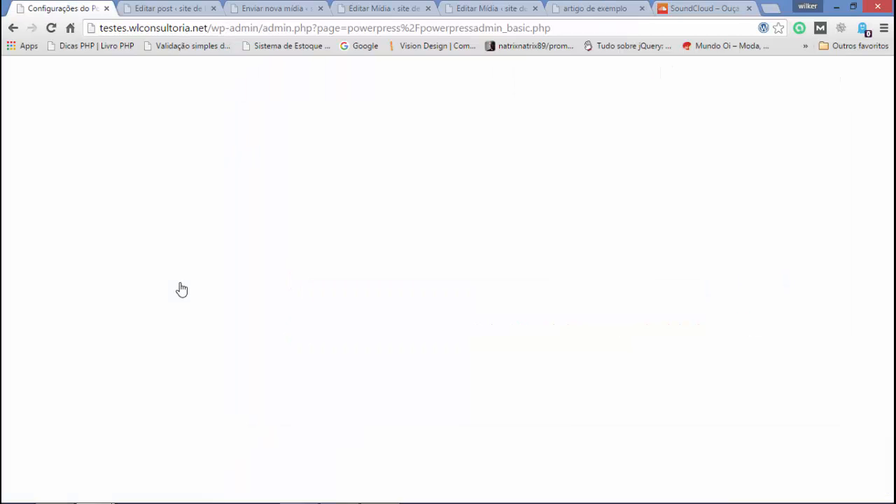
{"action": "scroll", "coordinate": [140, 301], "scroll_direction": "down", "scroll_amount": 3}
{"action": "scroll", "coordinate": [51, 345], "scroll_direction": "down", "scroll_amount": 3}
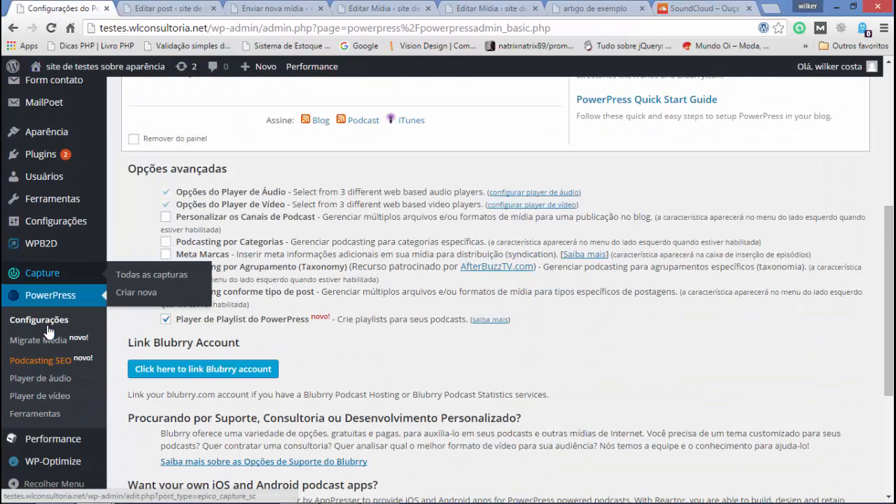
{"action": "mouse_move", "coordinate": [63, 154]}
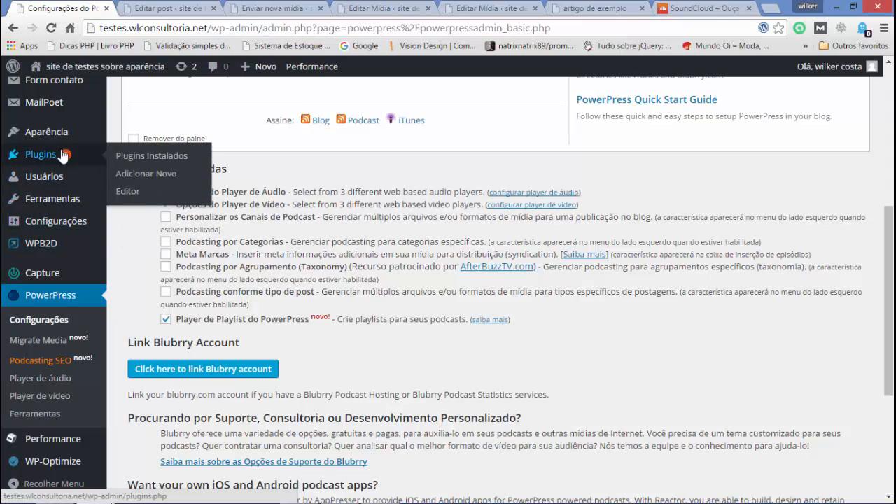
{"action": "left_click", "coordinate": [159, 155]}
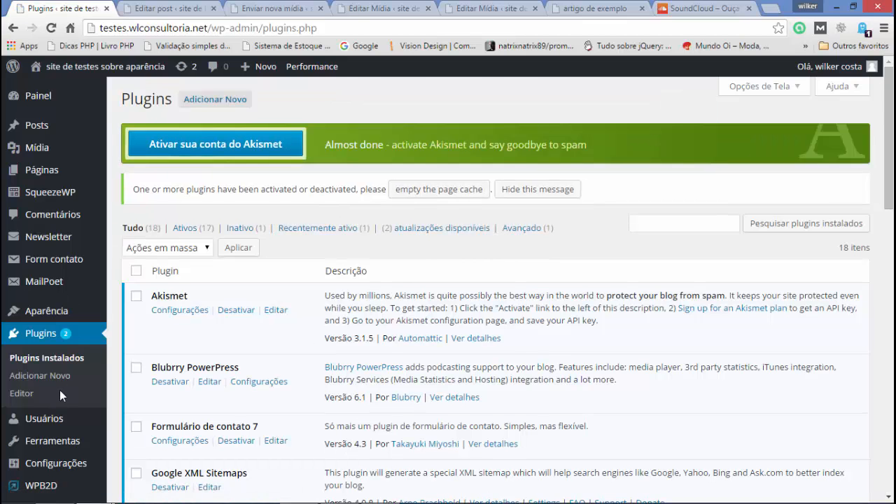
{"action": "scroll", "coordinate": [99, 316], "scroll_direction": "down", "scroll_amount": 8}
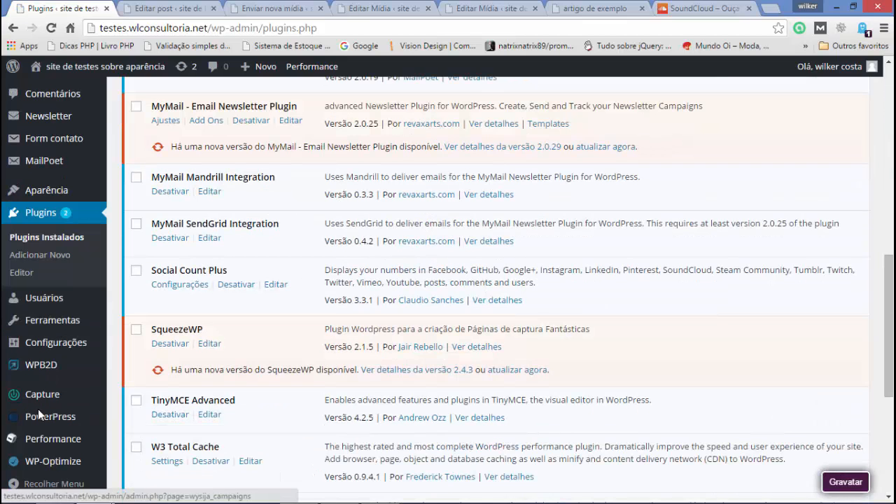
{"action": "mouse_move", "coordinate": [37, 415]}
{"action": "left_click", "coordinate": [139, 371]}
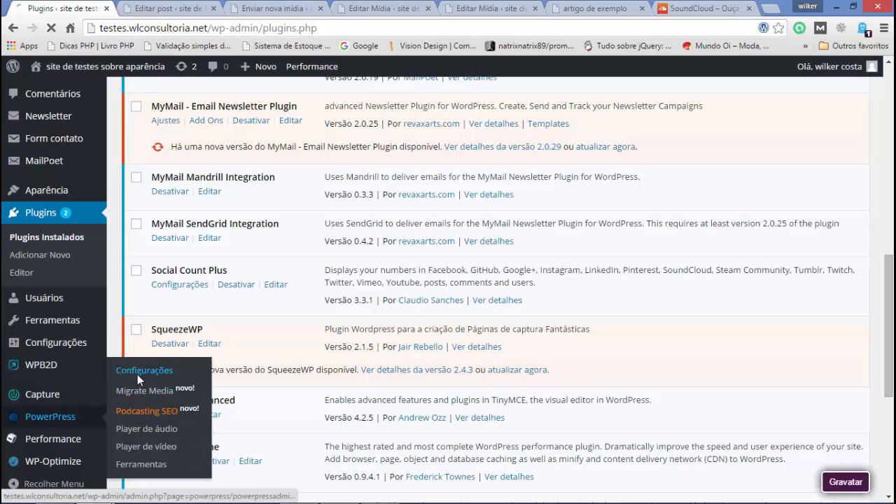
- Return to the published post, test the audio player's play and pause again, and reload the page
{"action": "left_click", "coordinate": [588, 9]}
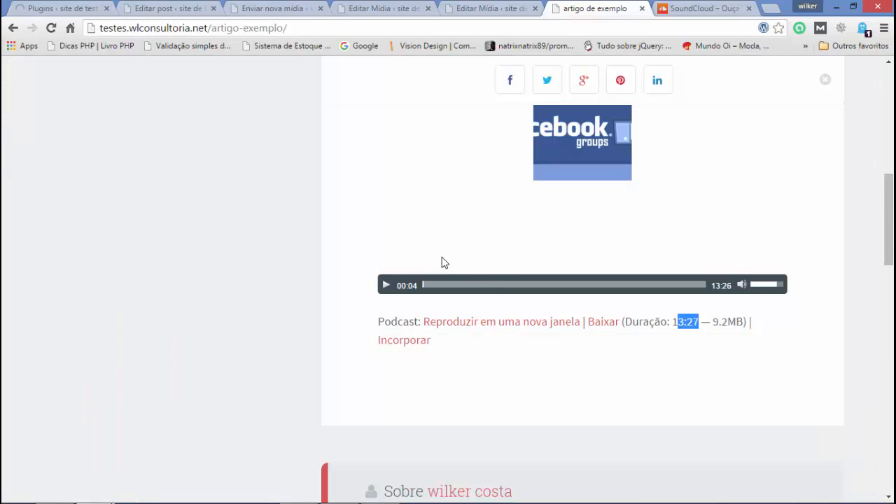
{"action": "left_click", "coordinate": [385, 286]}
{"action": "left_click", "coordinate": [386, 286]}
{"action": "left_click", "coordinate": [53, 28]}
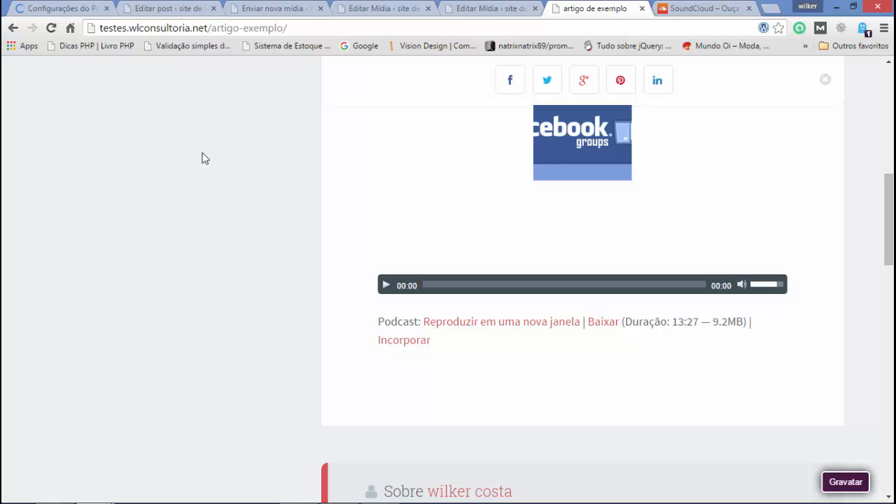
- Compare the episode entry options in the PowerPress basic settings with the fields of the post's podcast episode box
{"action": "left_click", "coordinate": [67, 9]}
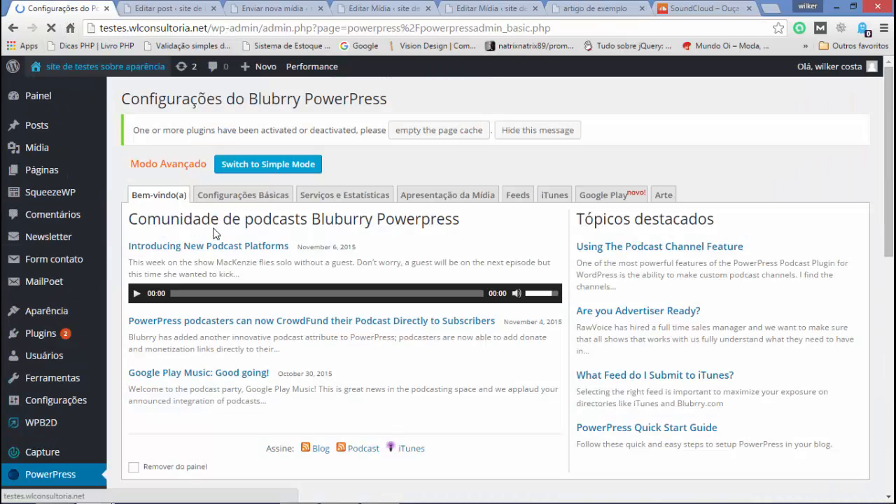
{"action": "left_click", "coordinate": [257, 197]}
{"action": "scroll", "coordinate": [279, 337], "scroll_direction": "down", "scroll_amount": 2}
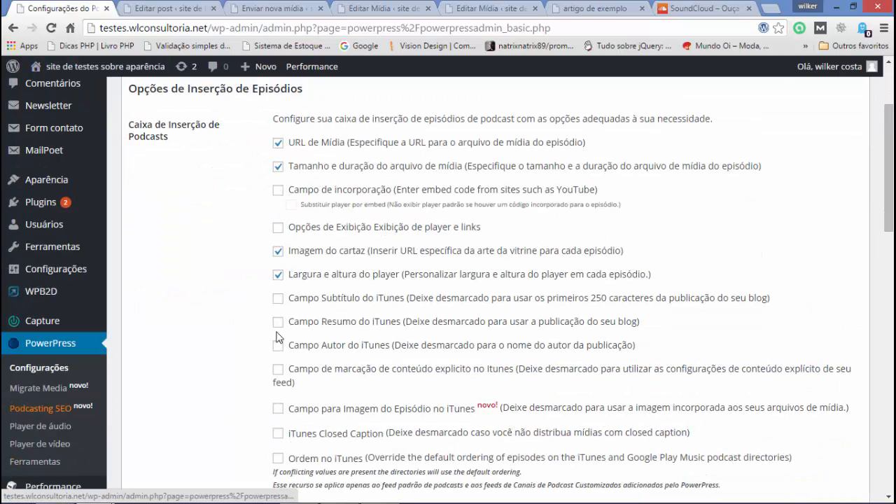
{"action": "scroll", "coordinate": [329, 280], "scroll_direction": "down", "scroll_amount": 1}
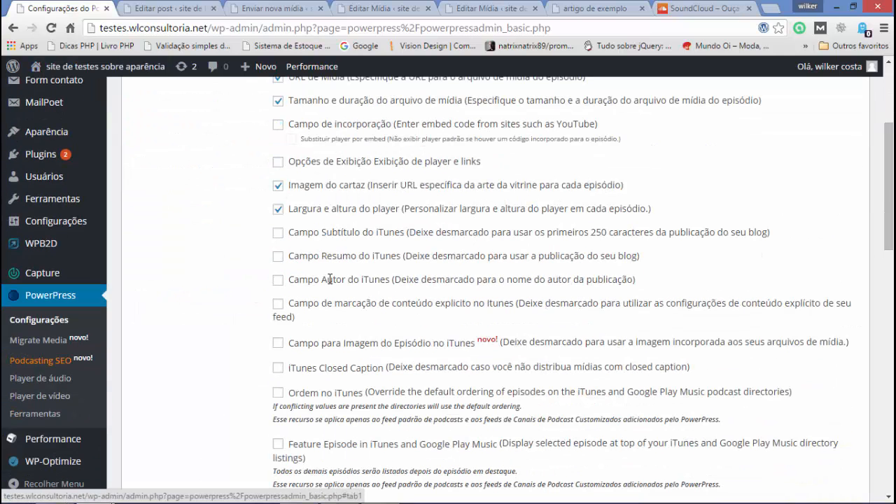
{"action": "left_click", "coordinate": [191, 14]}
{"action": "scroll", "coordinate": [239, 338], "scroll_direction": "down", "scroll_amount": 10}
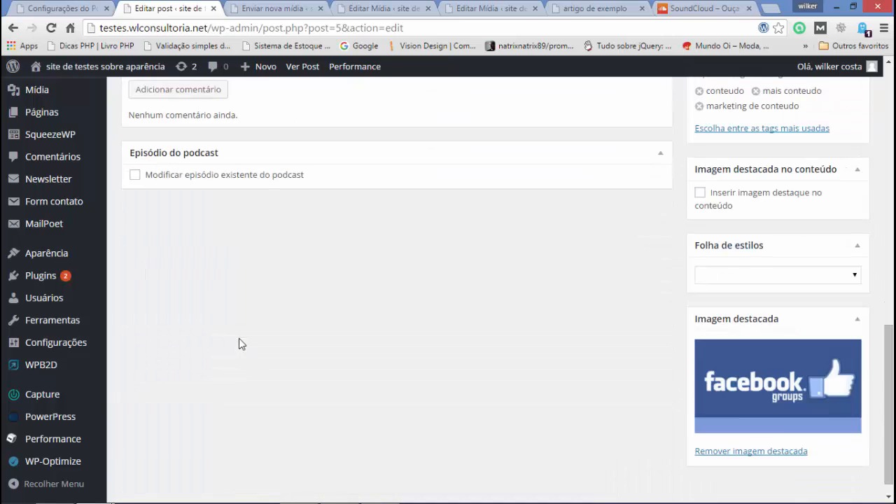
{"action": "left_click", "coordinate": [134, 175]}
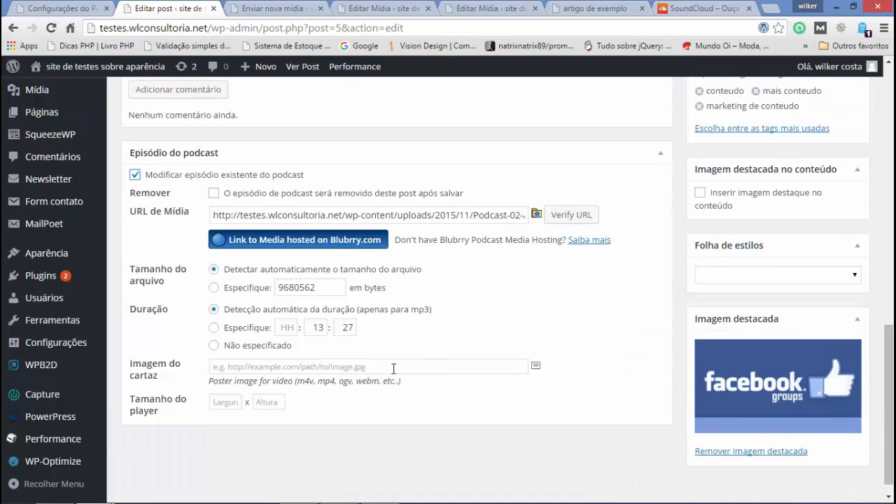
- Enable Subscribe By Email in the PowerPress media appearance settings and save the changes
{"action": "left_click", "coordinate": [64, 10]}
{"action": "scroll", "coordinate": [457, 144], "scroll_direction": "up", "scroll_amount": 3}
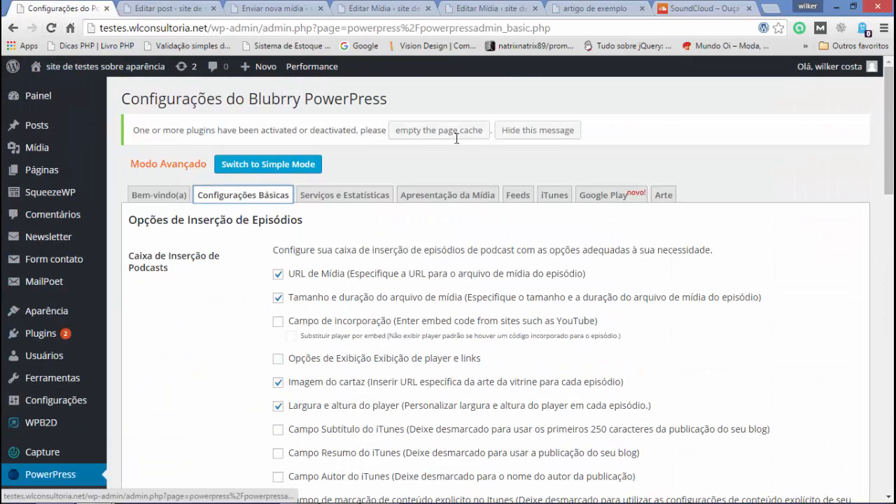
{"action": "left_click", "coordinate": [462, 196]}
{"action": "scroll", "coordinate": [476, 208], "scroll_direction": "down", "scroll_amount": 1}
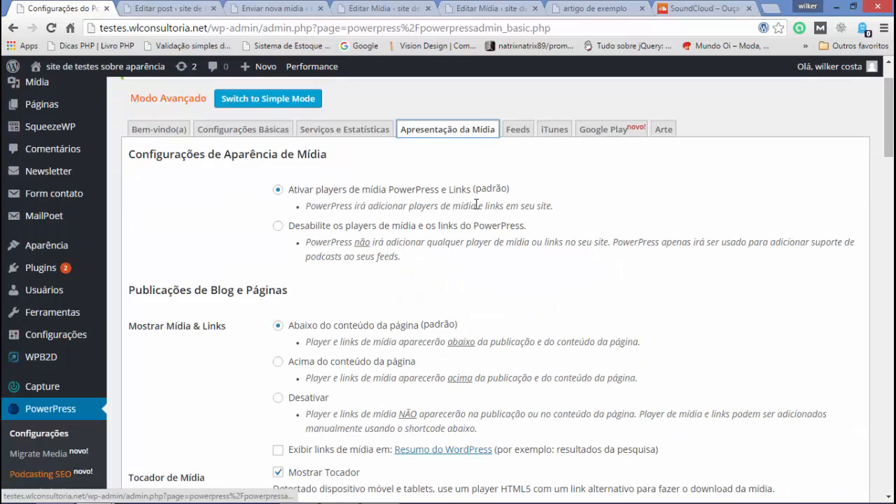
{"action": "scroll", "coordinate": [476, 205], "scroll_direction": "down", "scroll_amount": 2}
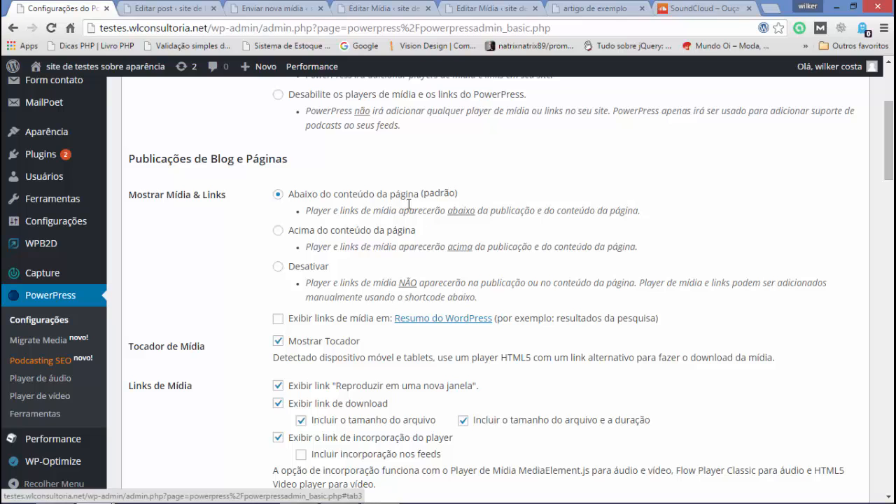
{"action": "scroll", "coordinate": [418, 207], "scroll_direction": "down", "scroll_amount": 1}
{"action": "scroll", "coordinate": [392, 196], "scroll_direction": "down", "scroll_amount": 1}
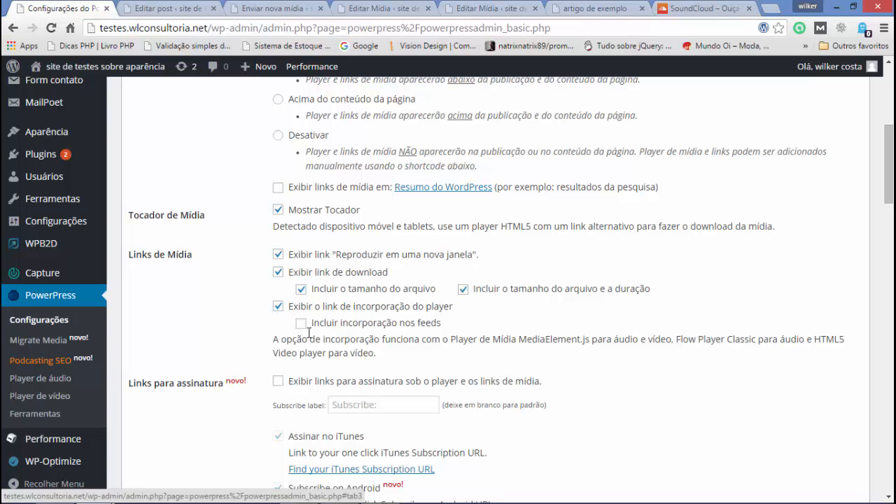
{"action": "scroll", "coordinate": [392, 319], "scroll_direction": "down", "scroll_amount": 4}
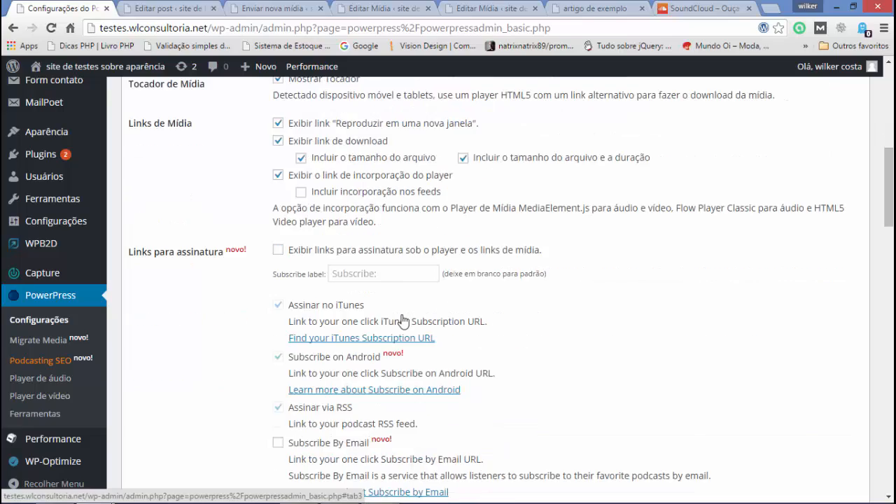
{"action": "scroll", "coordinate": [403, 315], "scroll_direction": "down", "scroll_amount": 1}
{"action": "left_click", "coordinate": [278, 248]}
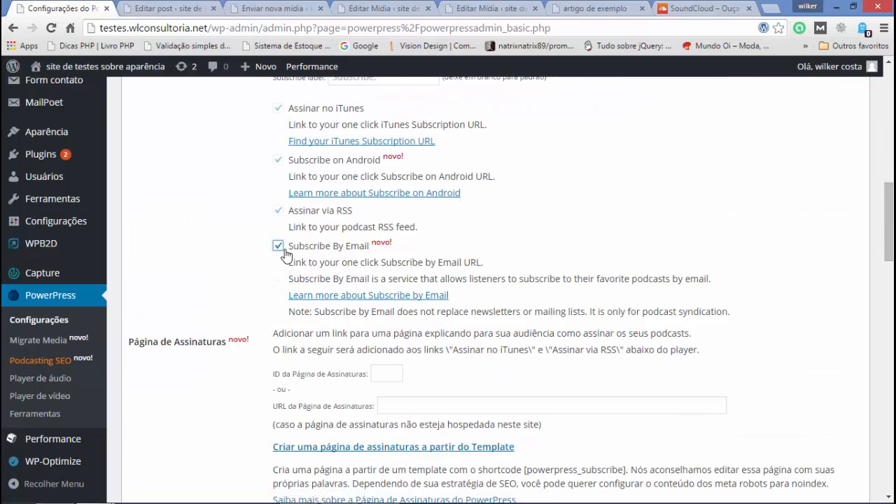
{"action": "scroll", "coordinate": [288, 250], "scroll_direction": "down", "scroll_amount": 4}
{"action": "scroll", "coordinate": [287, 251], "scroll_direction": "down", "scroll_amount": 15}
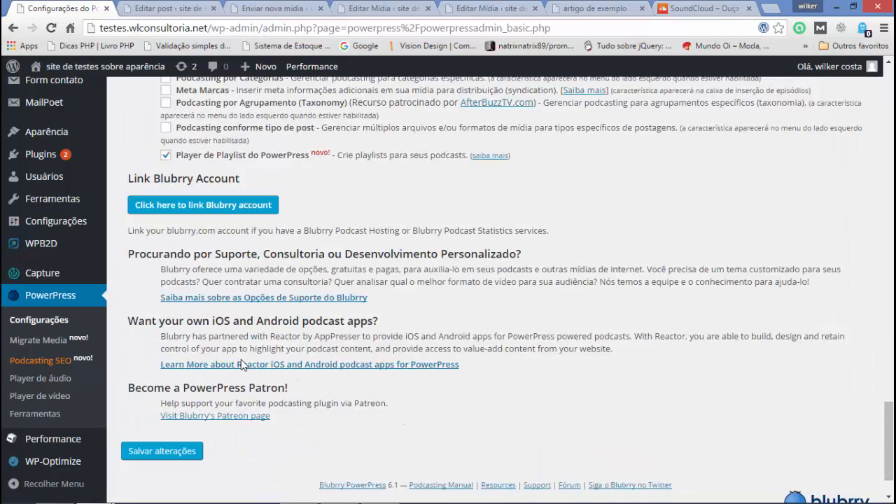
{"action": "left_click", "coordinate": [180, 396]}
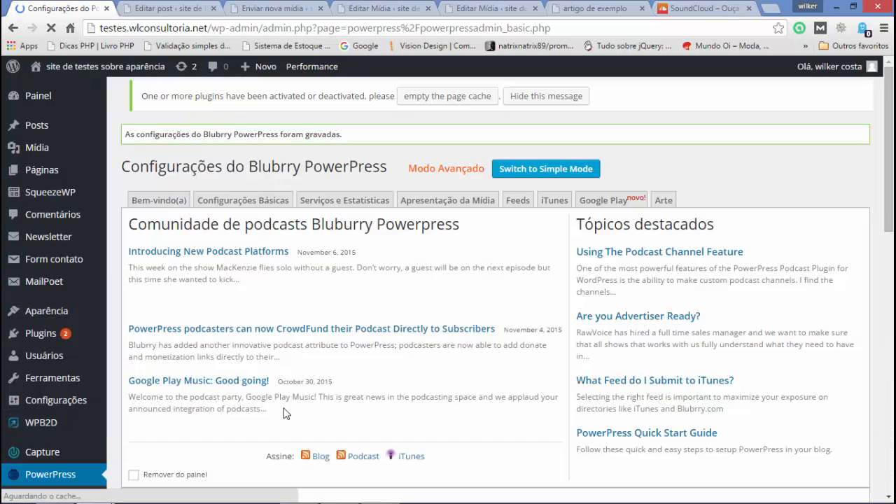
- Reload the published example post and check the links under its audio player against the media appearance settings
{"action": "left_click", "coordinate": [572, 10]}
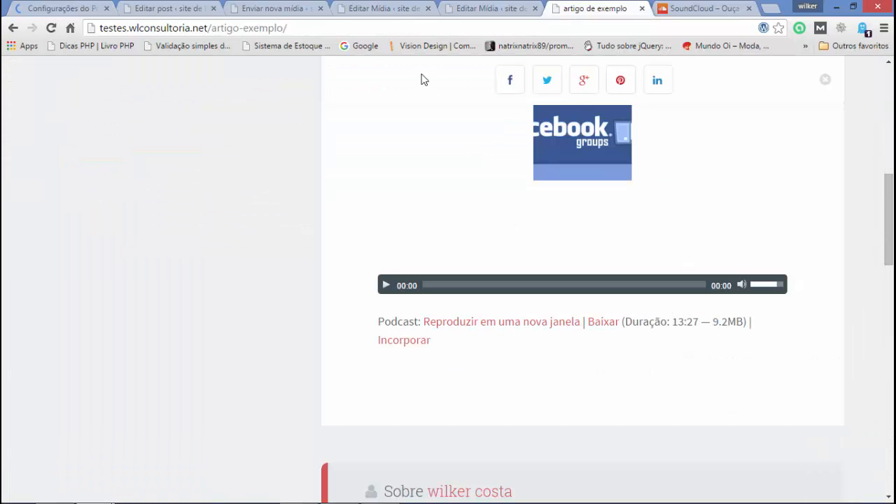
{"action": "left_click", "coordinate": [52, 29]}
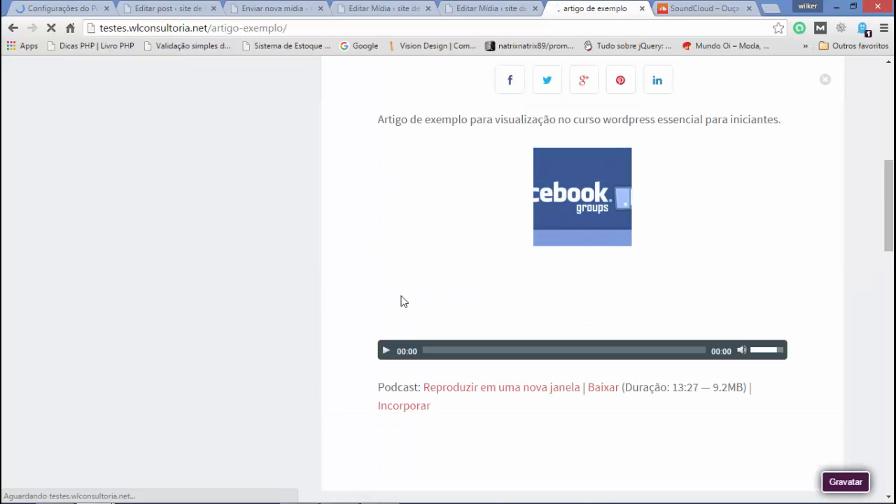
{"action": "scroll", "coordinate": [403, 301], "scroll_direction": "down", "scroll_amount": 4}
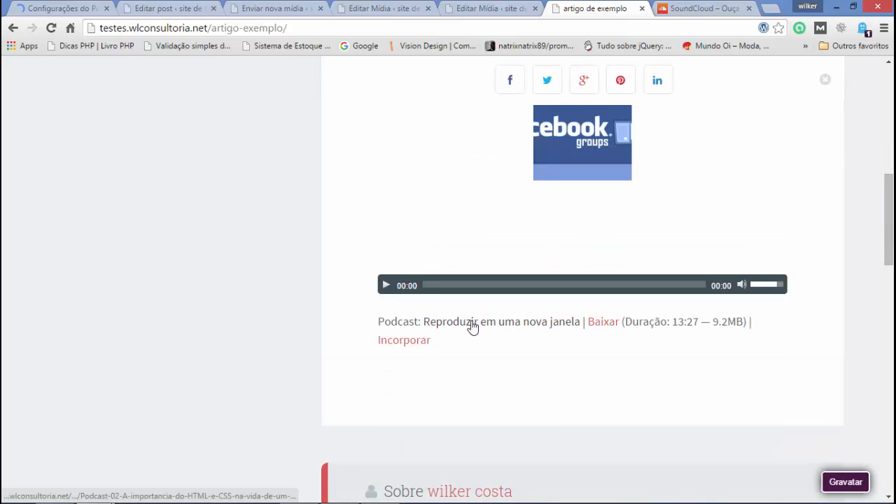
{"action": "left_click", "coordinate": [54, 9]}
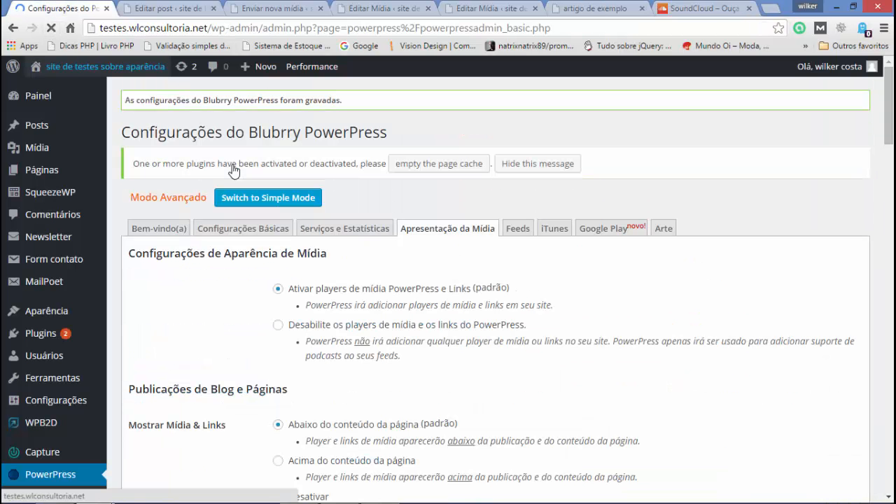
{"action": "left_click", "coordinate": [557, 14]}
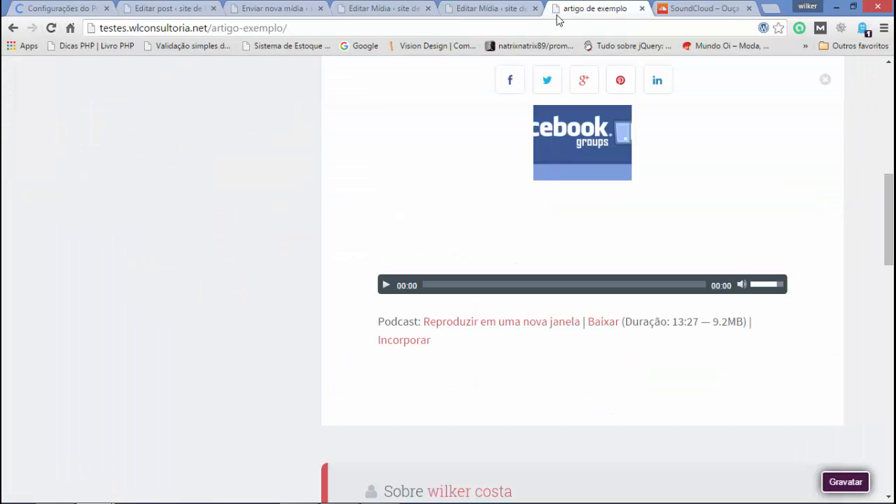
{"action": "left_click", "coordinate": [51, 28]}
{"action": "scroll", "coordinate": [353, 232], "scroll_direction": "up", "scroll_amount": 1}
- Enable the display of subscription links under the player and media links, save the settings, and reload the published post
{"action": "key", "text": "ctrl+1"}
{"action": "scroll", "coordinate": [224, 280], "scroll_direction": "down", "scroll_amount": 4}
{"action": "scroll", "coordinate": [224, 284], "scroll_direction": "down", "scroll_amount": 6}
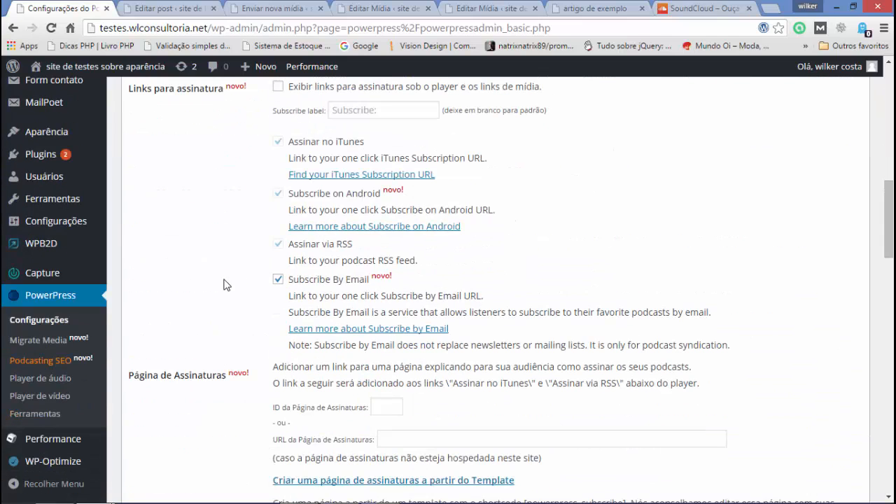
{"action": "left_click", "coordinate": [278, 279]}
{"action": "scroll", "coordinate": [280, 280], "scroll_direction": "up", "scroll_amount": 2}
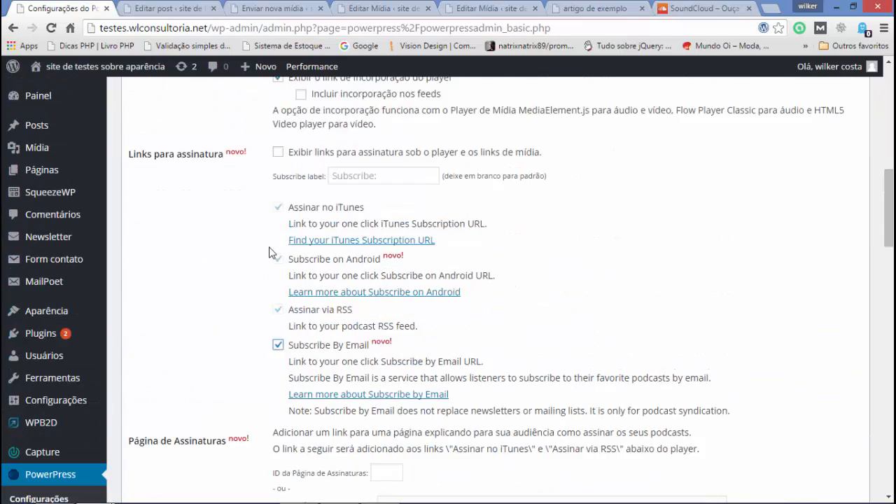
{"action": "left_click", "coordinate": [278, 218]}
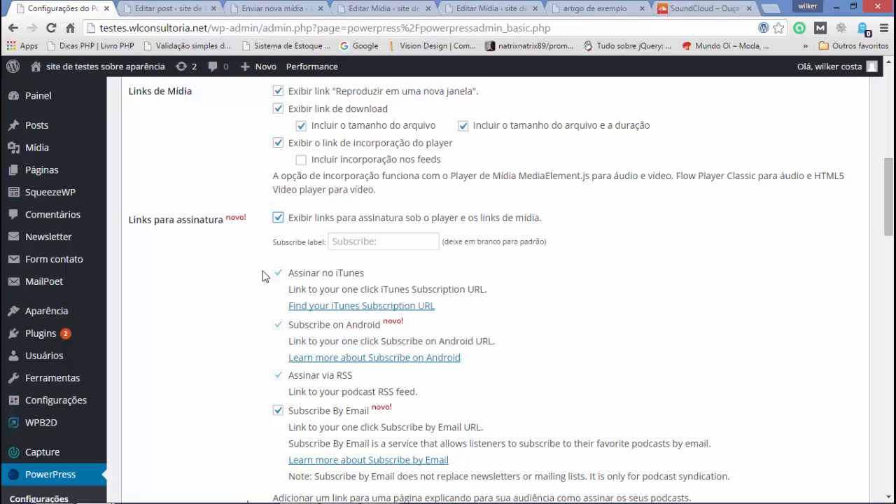
{"action": "scroll", "coordinate": [259, 295], "scroll_direction": "down", "scroll_amount": 15}
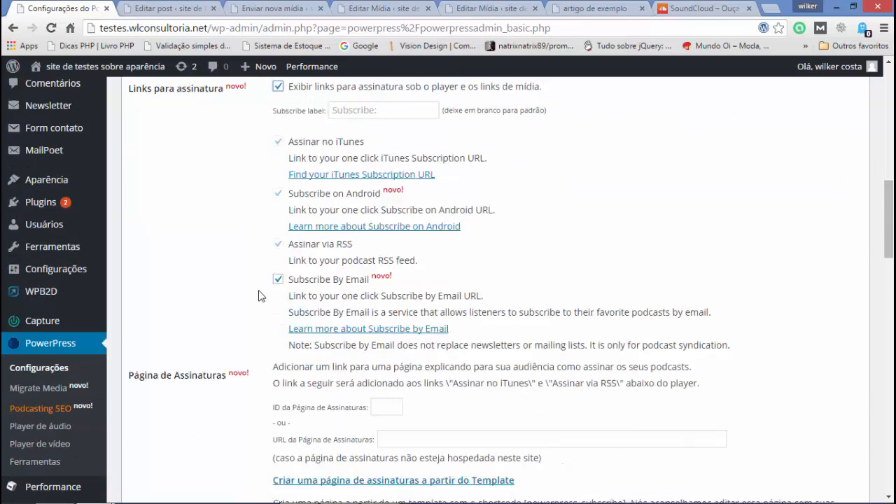
{"action": "scroll", "coordinate": [259, 290], "scroll_direction": "down", "scroll_amount": 1}
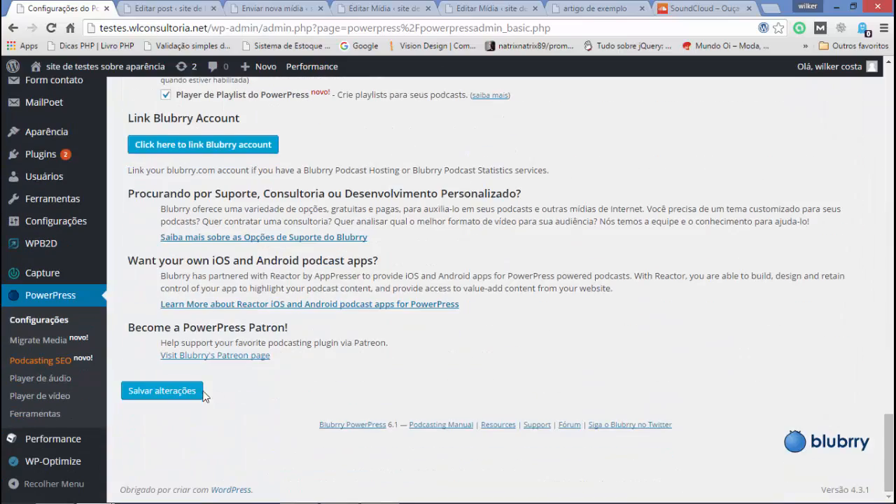
{"action": "left_click", "coordinate": [195, 394]}
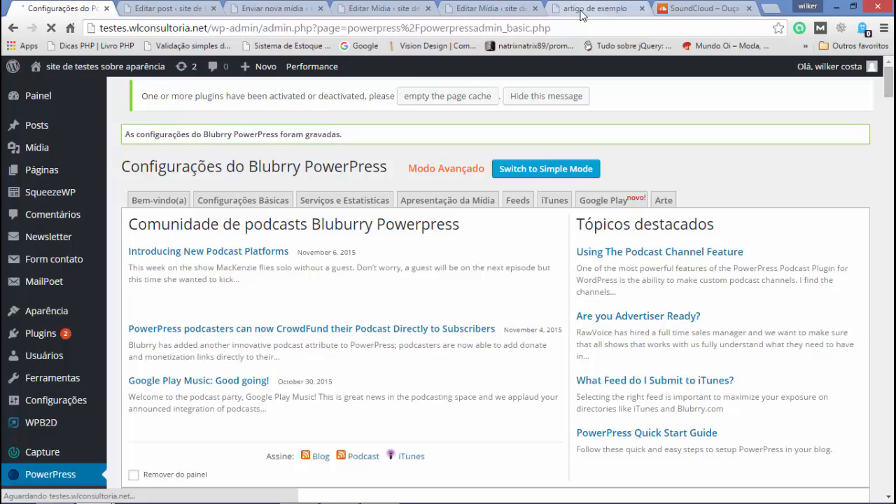
{"action": "left_click", "coordinate": [595, 8]}
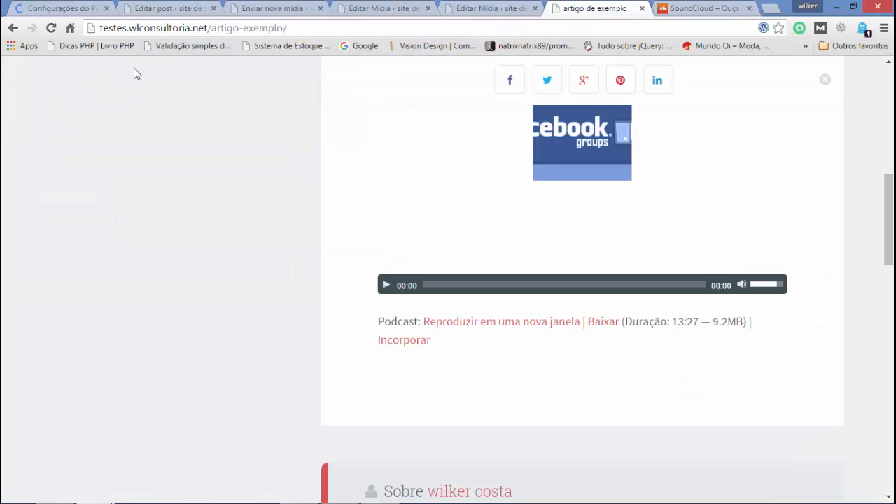
{"action": "left_click", "coordinate": [51, 28]}
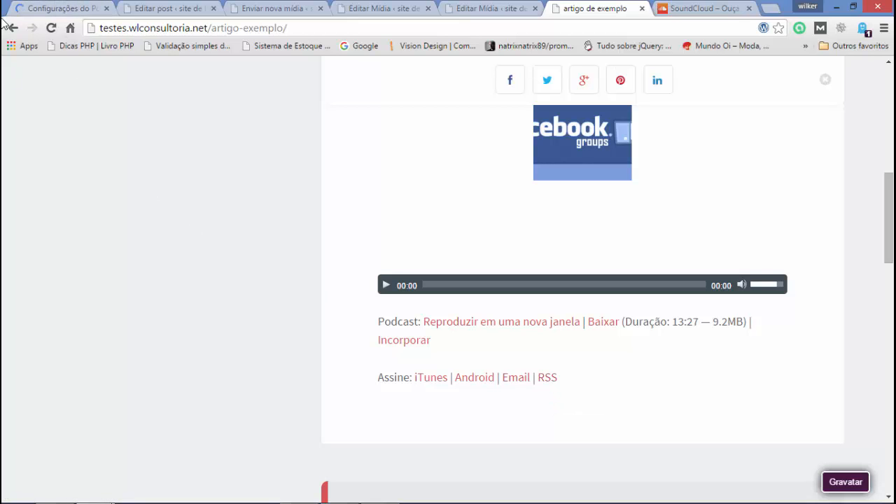
- Turn off the subscription links under the player in the media appearance settings and save the changes
{"action": "left_click", "coordinate": [39, 10]}
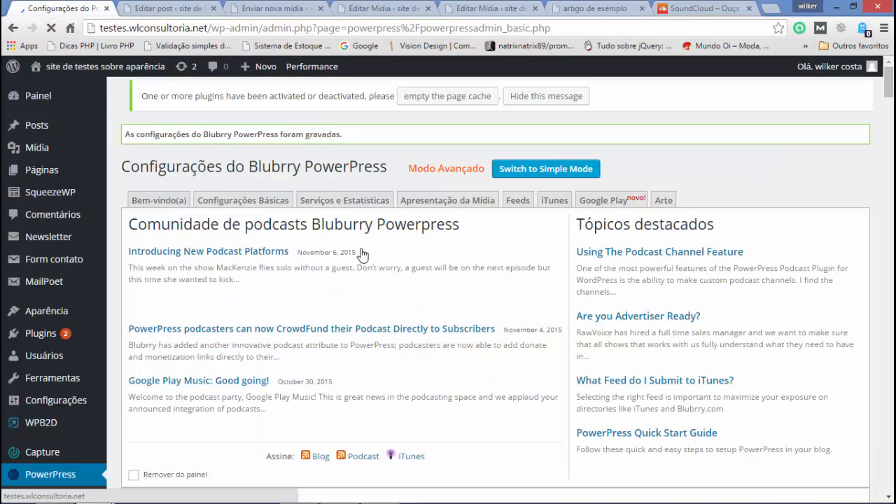
{"action": "left_click", "coordinate": [437, 205]}
{"action": "scroll", "coordinate": [448, 255], "scroll_direction": "down", "scroll_amount": 5}
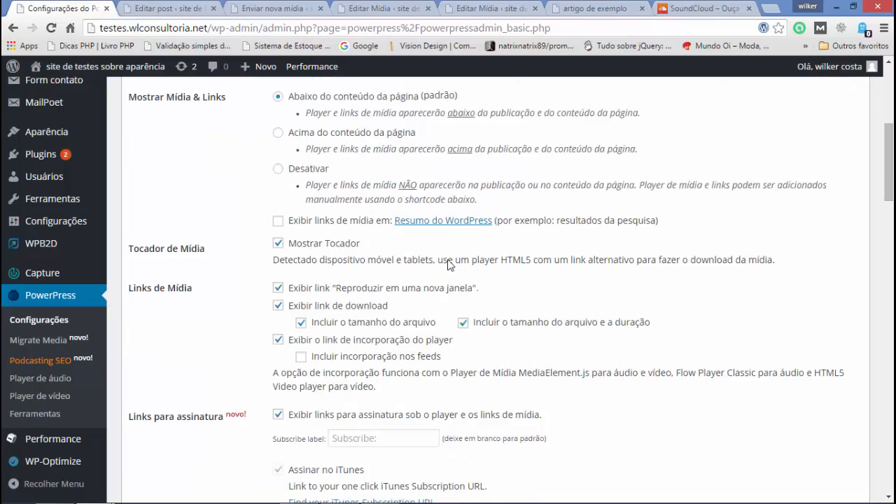
{"action": "scroll", "coordinate": [449, 261], "scroll_direction": "down", "scroll_amount": 4}
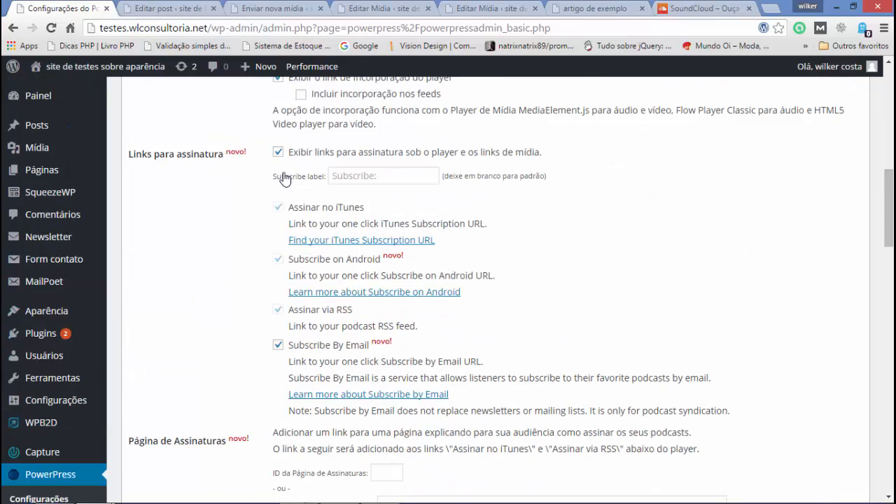
{"action": "scroll", "coordinate": [279, 173], "scroll_direction": "down", "scroll_amount": 7}
{"action": "scroll", "coordinate": [294, 217], "scroll_direction": "up", "scroll_amount": 4}
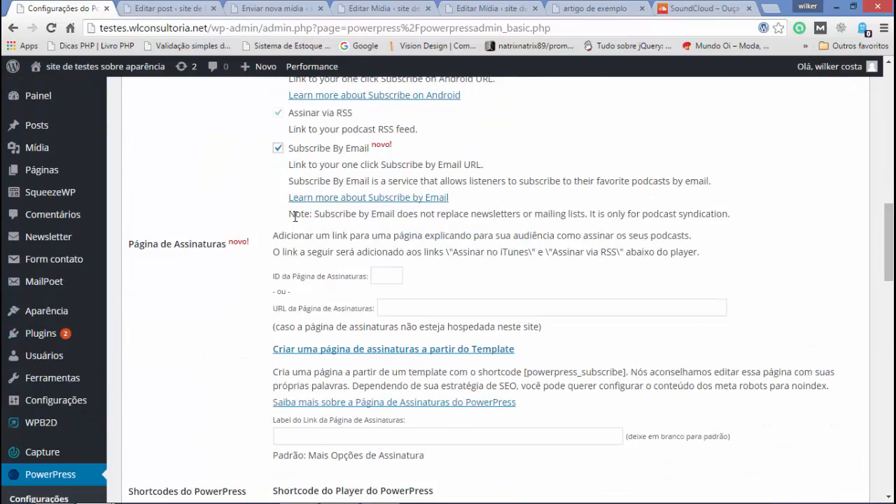
{"action": "scroll", "coordinate": [278, 155], "scroll_direction": "down", "scroll_amount": 20}
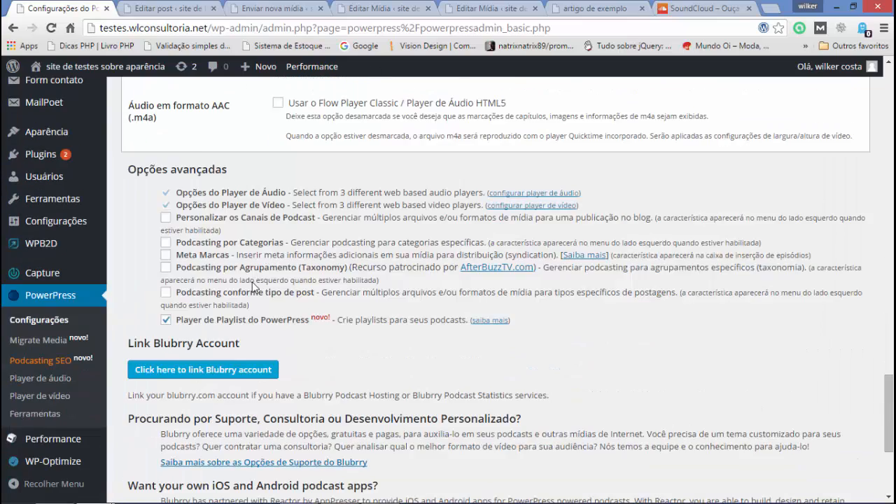
{"action": "left_click", "coordinate": [170, 392]}
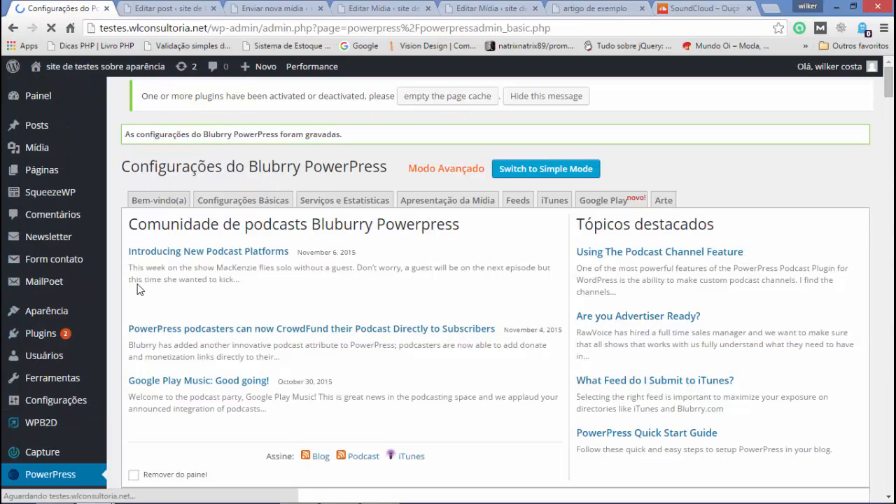
- Open the PowerPress audio player settings and bring up the choice of a different audio player
{"action": "scroll", "coordinate": [63, 371], "scroll_direction": "down", "scroll_amount": 3}
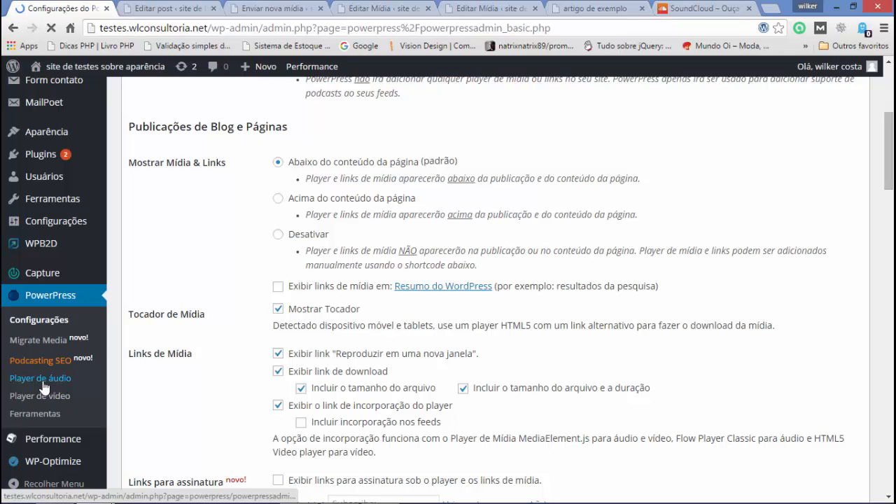
{"action": "left_click", "coordinate": [43, 383]}
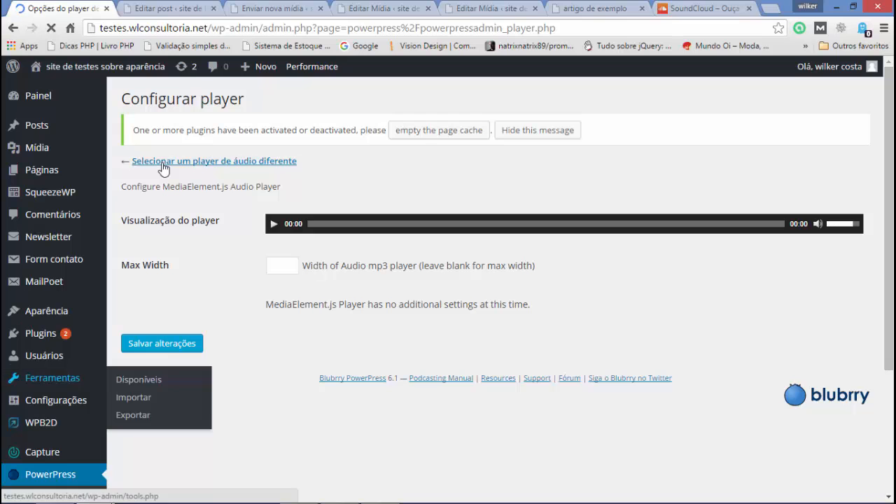
{"action": "left_click", "coordinate": [162, 162]}
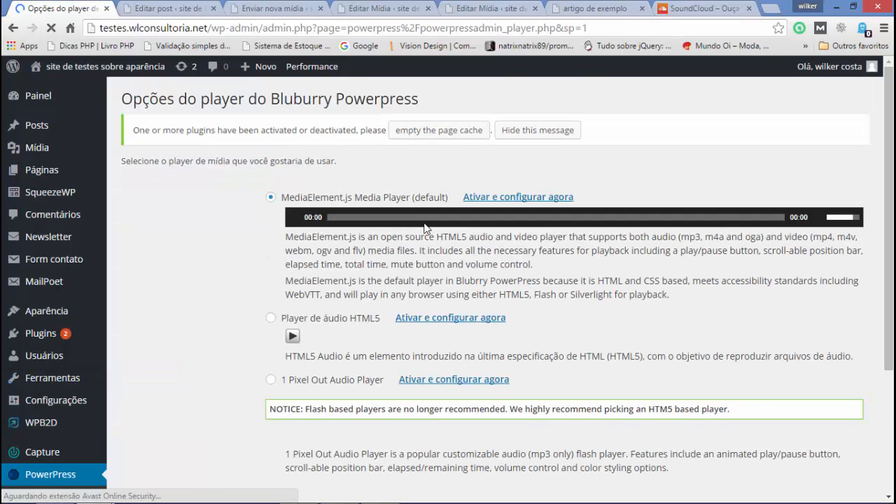
- Select the HTML5 audio player for PowerPress and save the changes to activate it
{"action": "scroll", "coordinate": [419, 235], "scroll_direction": "down", "scroll_amount": 1}
{"action": "left_click", "coordinate": [275, 256]}
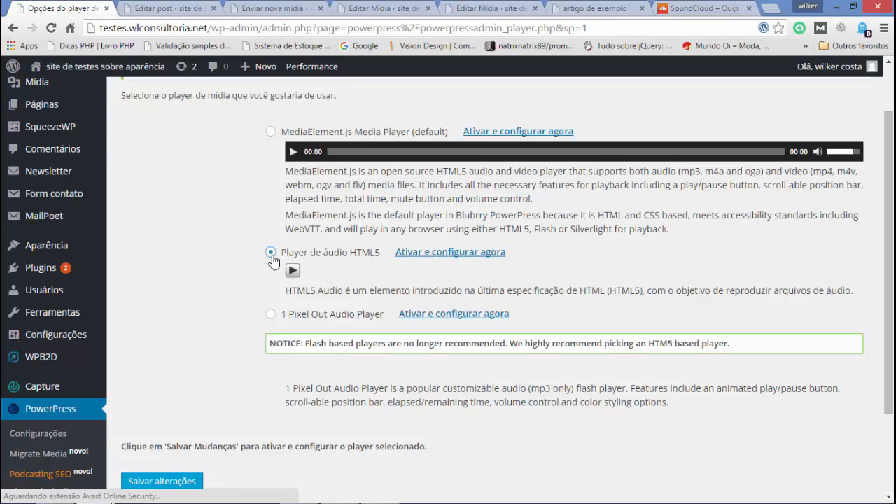
{"action": "left_click", "coordinate": [180, 481]}
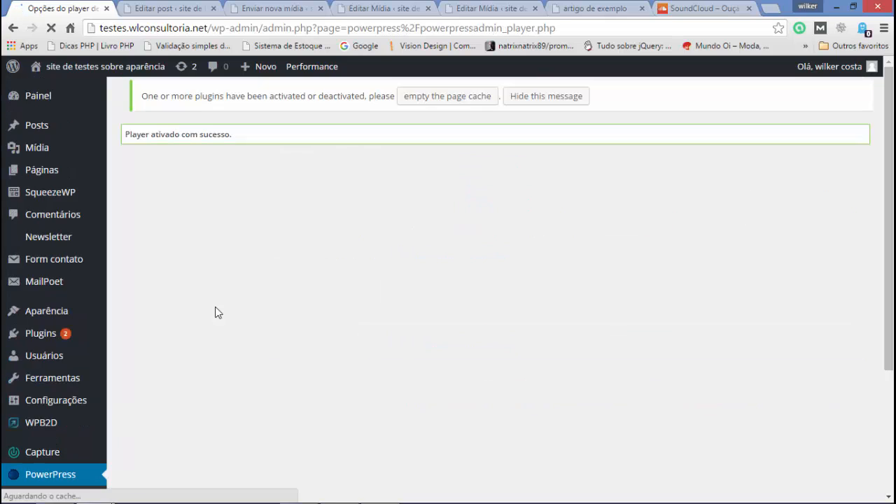
- Reload the published example post and test playing and pausing the podcast in its audio player
{"action": "left_click", "coordinate": [565, 10]}
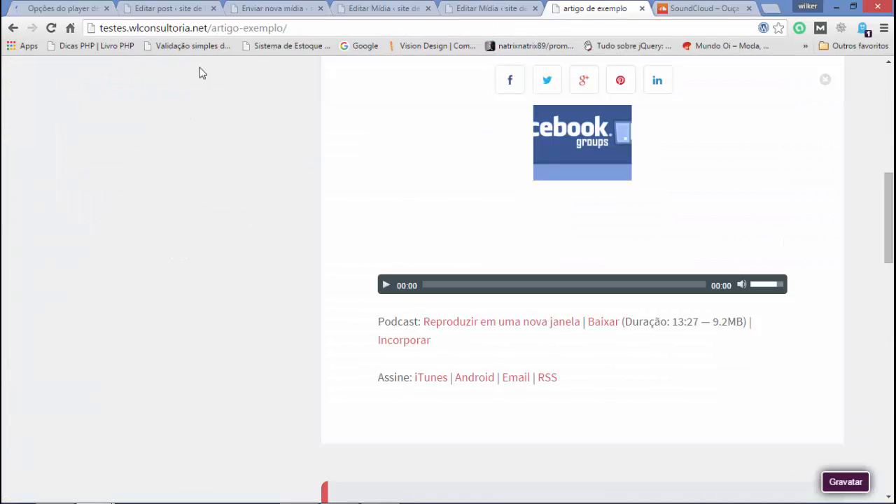
{"action": "left_click", "coordinate": [51, 28]}
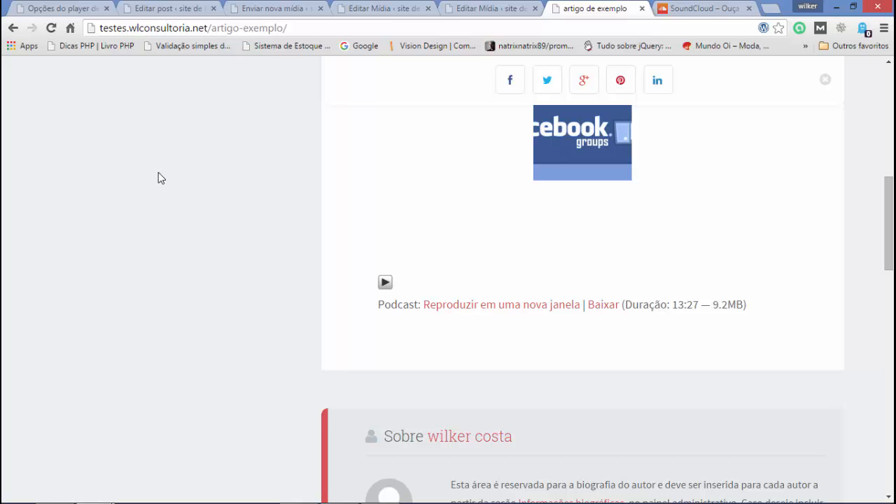
{"action": "left_click", "coordinate": [385, 282]}
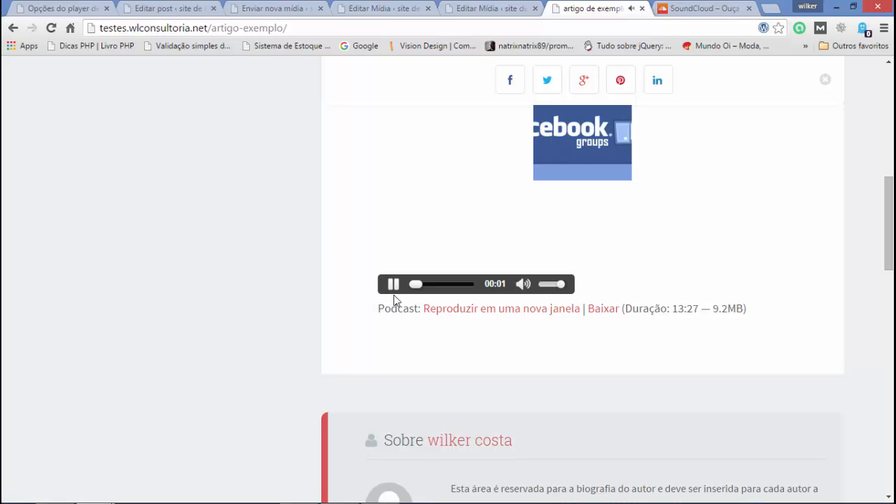
{"action": "left_click", "coordinate": [394, 284]}
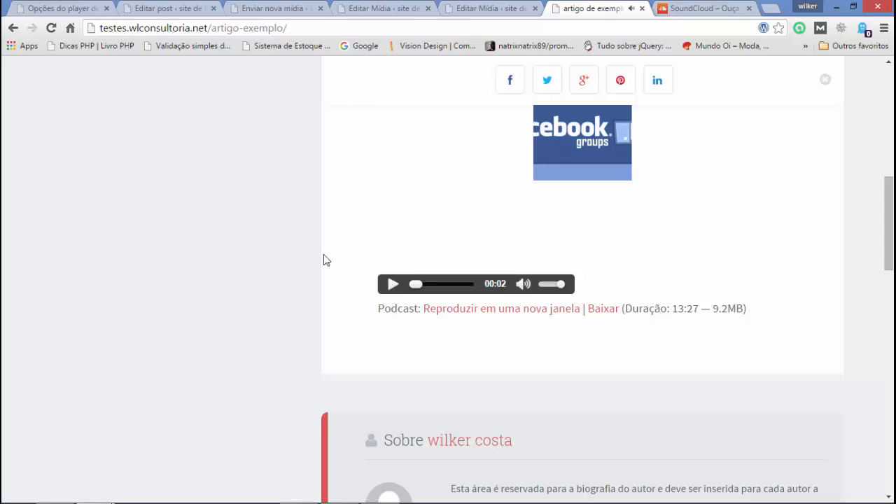
- Choose a different audio player, select the default MediaElement.js Media Player, and save the changes
{"action": "left_click", "coordinate": [67, 9]}
{"action": "left_click", "coordinate": [210, 196]}
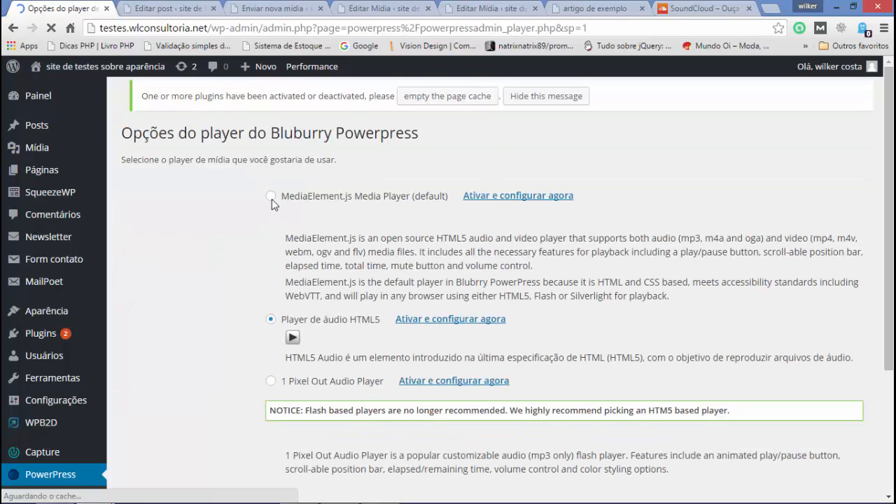
{"action": "left_click", "coordinate": [271, 197]}
{"action": "scroll", "coordinate": [251, 264], "scroll_direction": "down", "scroll_amount": 3}
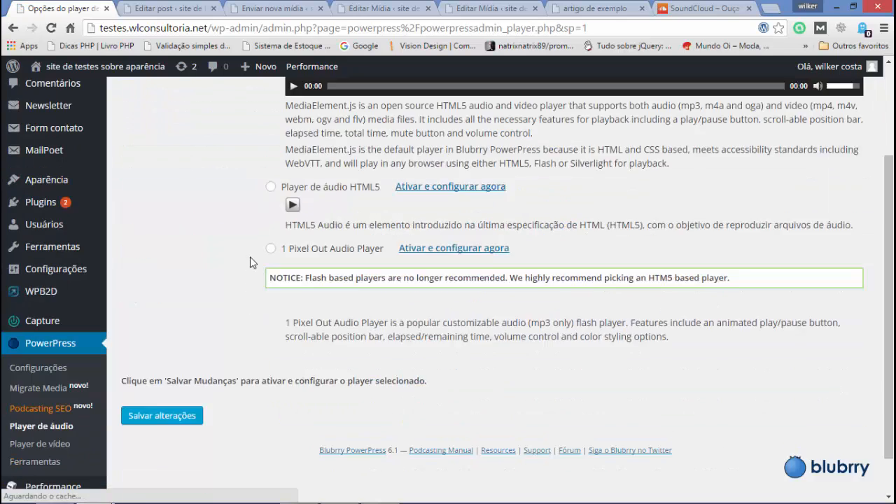
{"action": "left_click", "coordinate": [184, 375]}
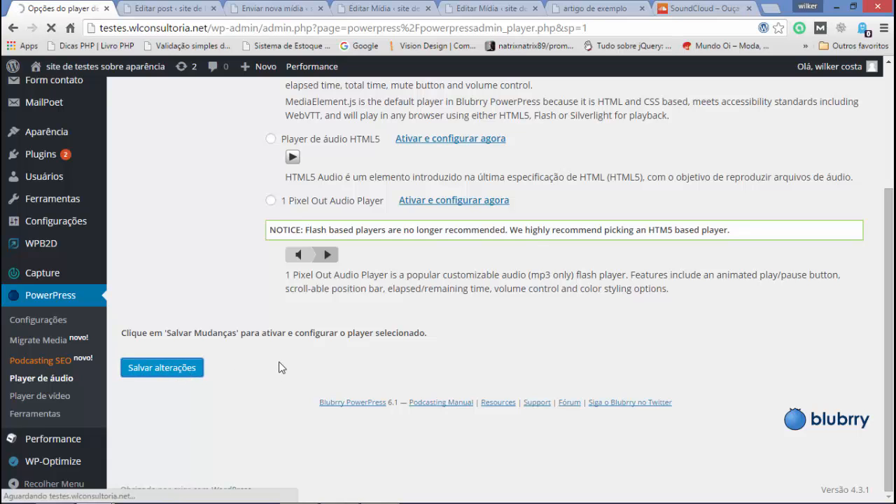
- Reload the published example post and check its audio player against the PowerPress player settings
{"action": "left_click", "coordinate": [585, 10]}
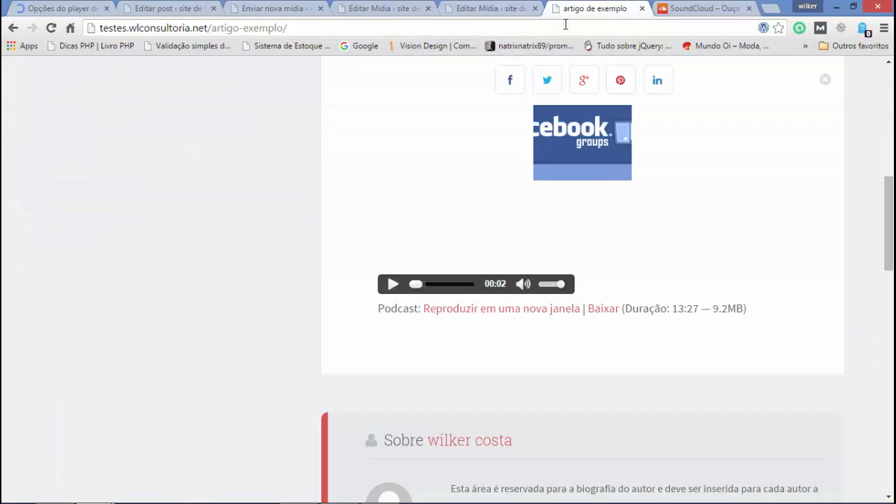
{"action": "left_click", "coordinate": [51, 28]}
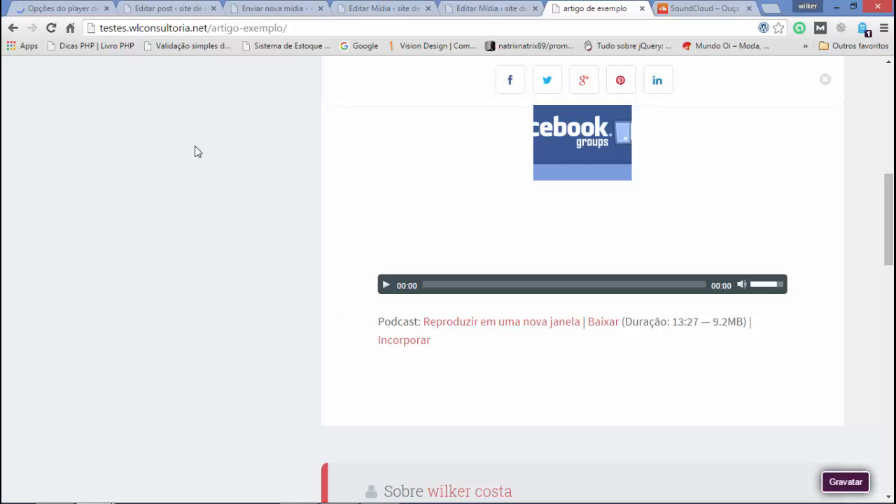
{"action": "left_click", "coordinate": [87, 15]}
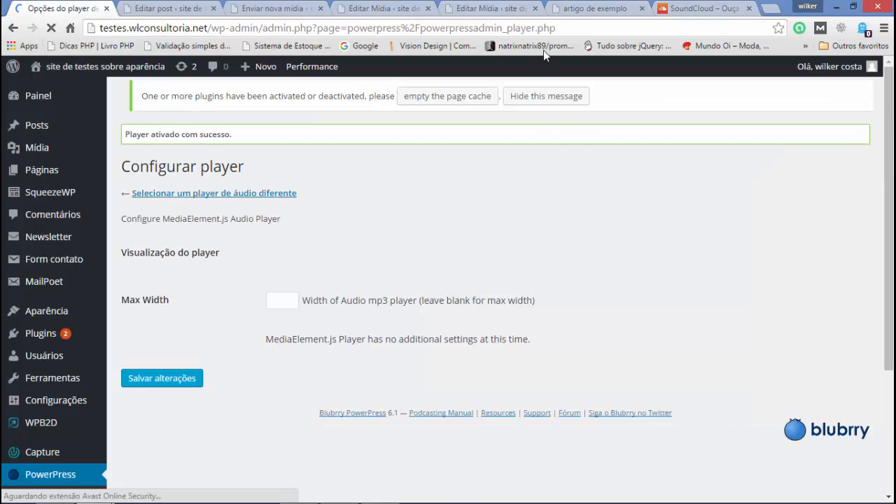
{"action": "left_click", "coordinate": [564, 15]}
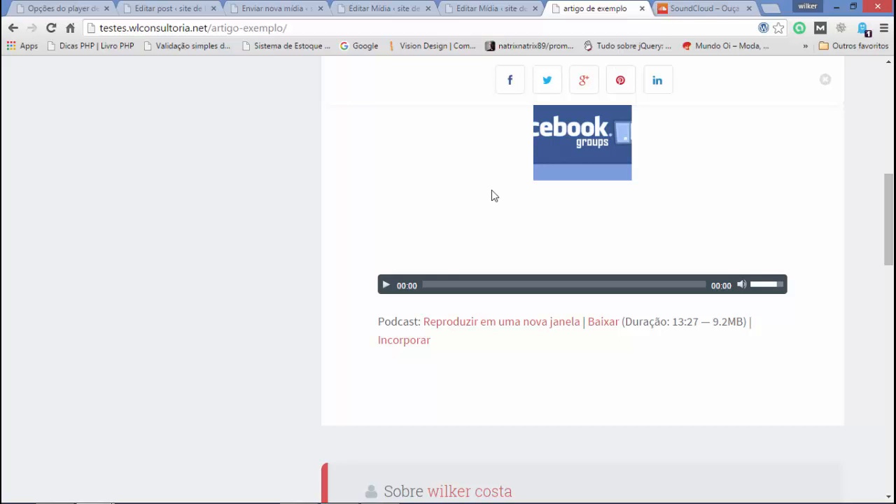
{"action": "scroll", "coordinate": [289, 199], "scroll_direction": "up", "scroll_amount": 2}
- Review the MediaElement.js player configuration page, then look over the player and content in the published example post
{"action": "left_click", "coordinate": [68, 11]}
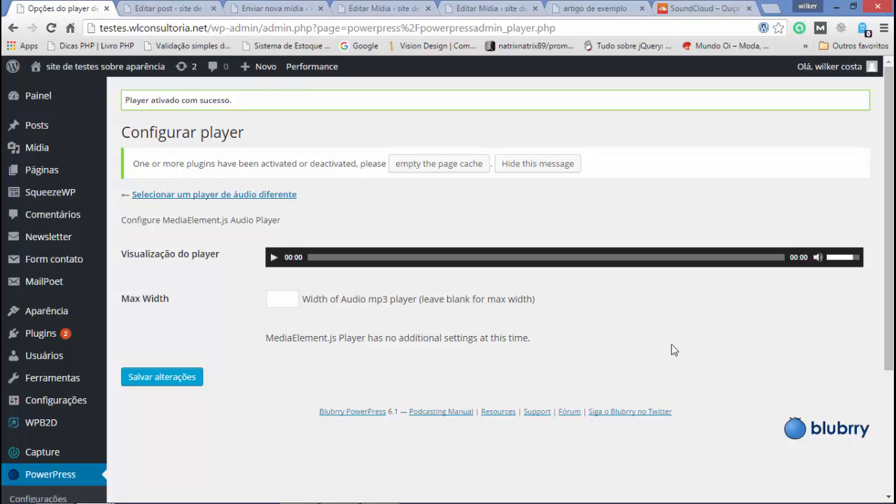
{"action": "scroll", "coordinate": [76, 330], "scroll_direction": "down", "scroll_amount": 2}
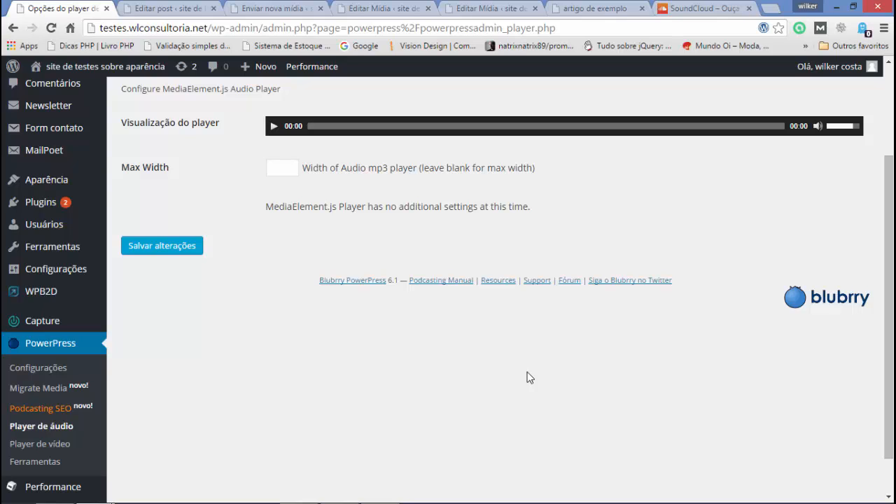
{"action": "scroll", "coordinate": [420, 331], "scroll_direction": "up", "scroll_amount": 2}
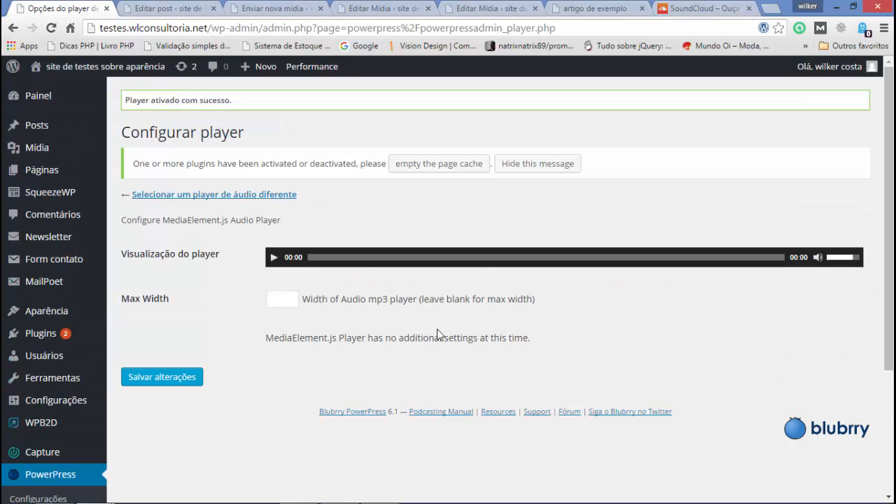
{"action": "left_click", "coordinate": [588, 14]}
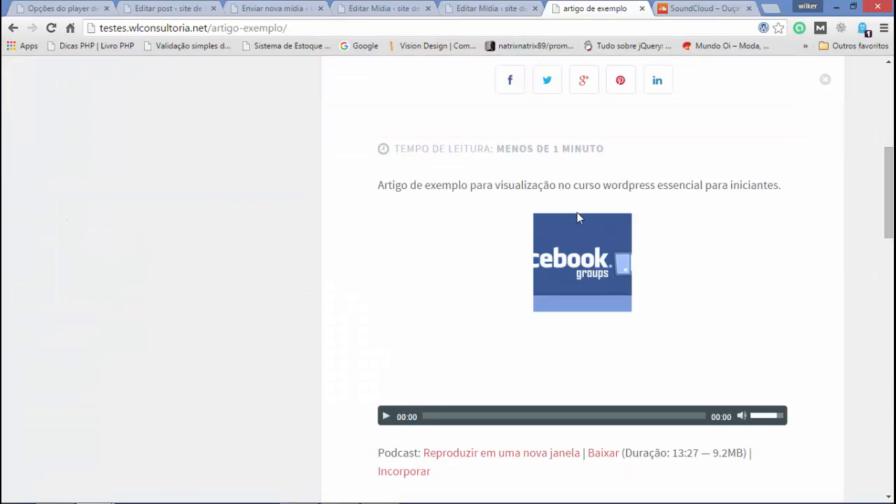
{"action": "scroll", "coordinate": [575, 213], "scroll_direction": "up", "scroll_amount": 5}
{"action": "scroll", "coordinate": [572, 213], "scroll_direction": "down", "scroll_amount": 5}
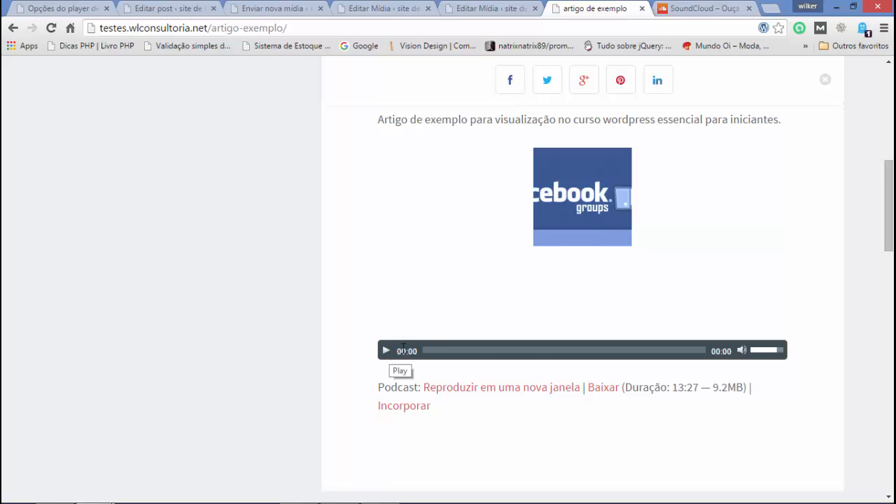
- Open the list of installed plugins and close the browser tabs for the new media upload and the two media edits
{"action": "left_click", "coordinate": [75, 11]}
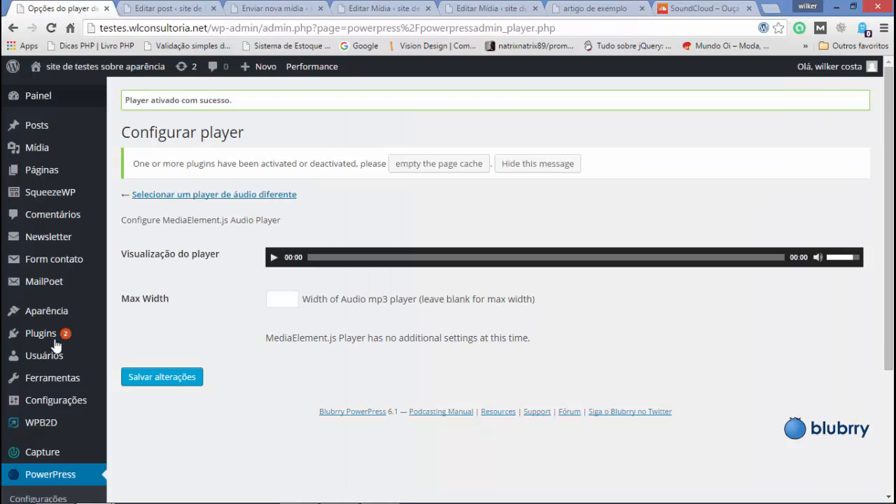
{"action": "mouse_move", "coordinate": [55, 336]}
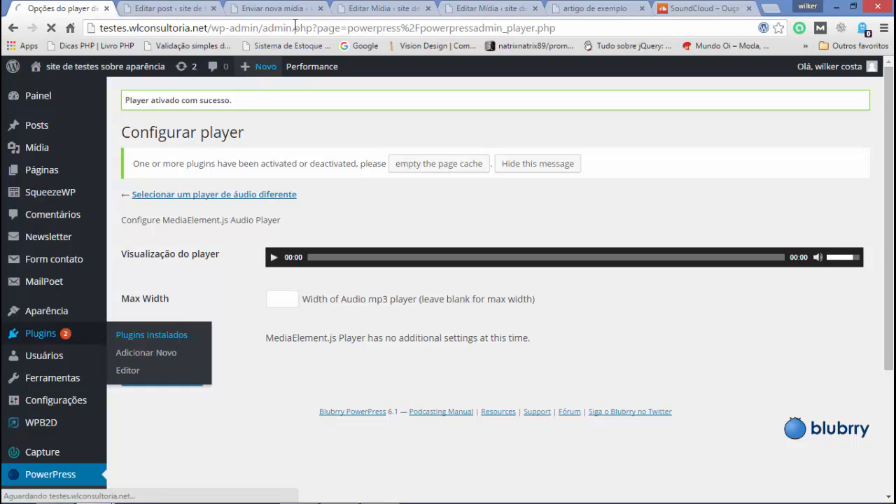
{"action": "left_click", "coordinate": [409, 10]}
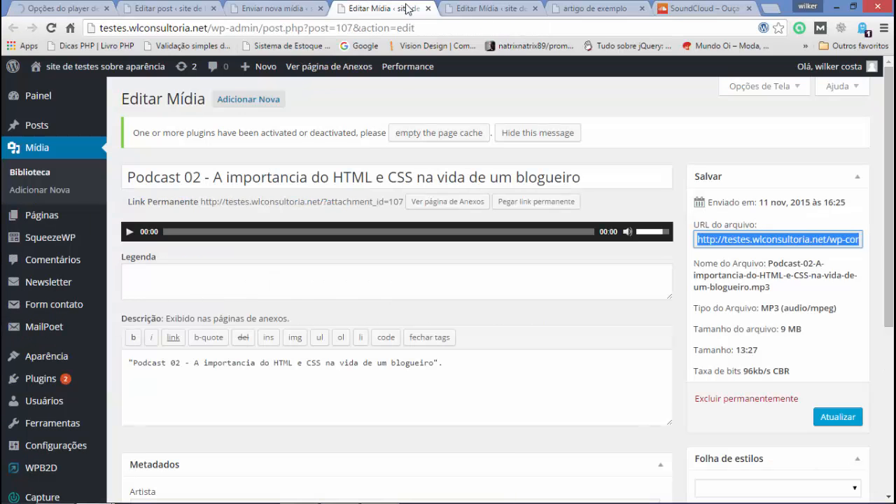
{"action": "key", "text": "ctrl+w"}
{"action": "left_click", "coordinate": [287, 14]}
{"action": "left_click", "coordinate": [320, 8]}
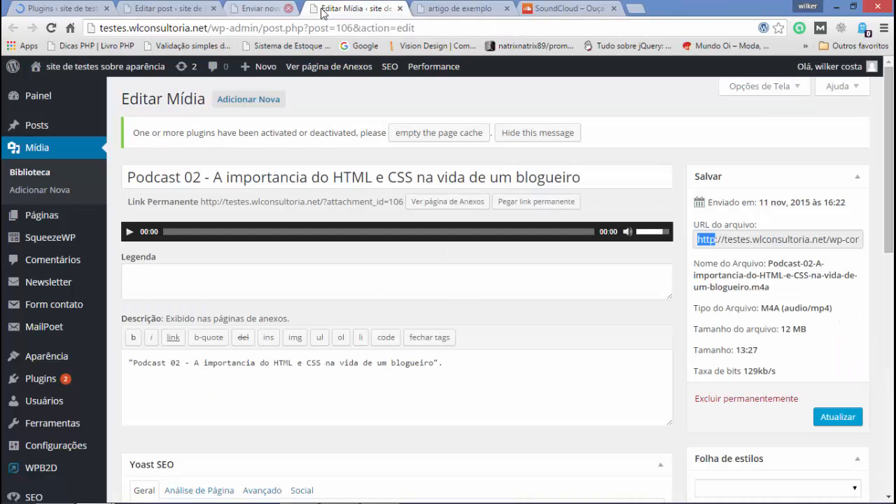
{"action": "key", "text": "ctrl+w"}
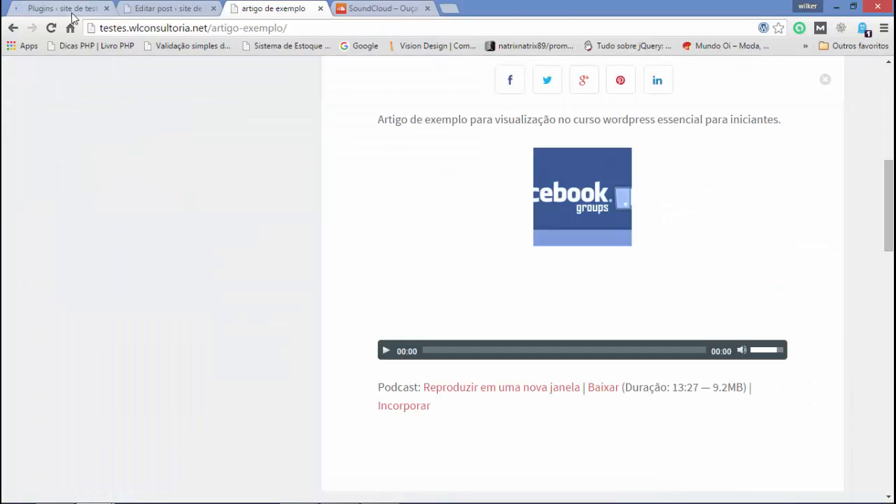
- Activate the Yoast SEO plugin and reload the published example post
{"action": "left_click", "coordinate": [70, 10]}
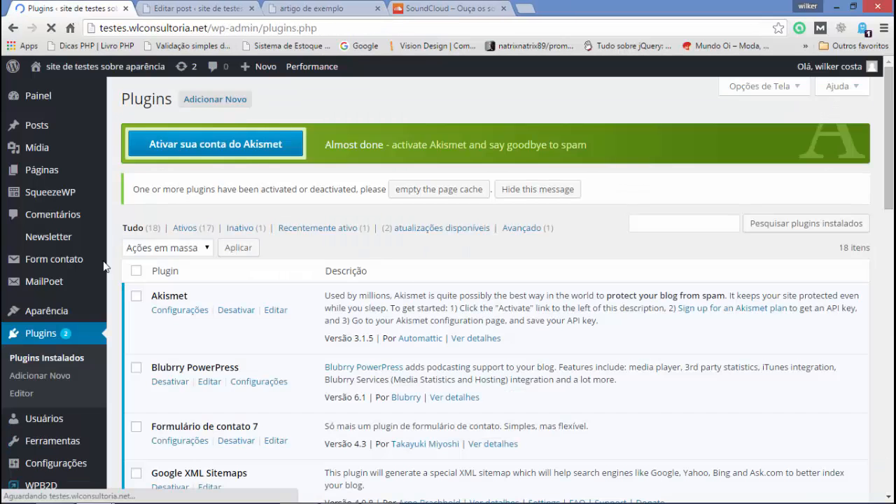
{"action": "scroll", "coordinate": [307, 299], "scroll_direction": "down", "scroll_amount": 12}
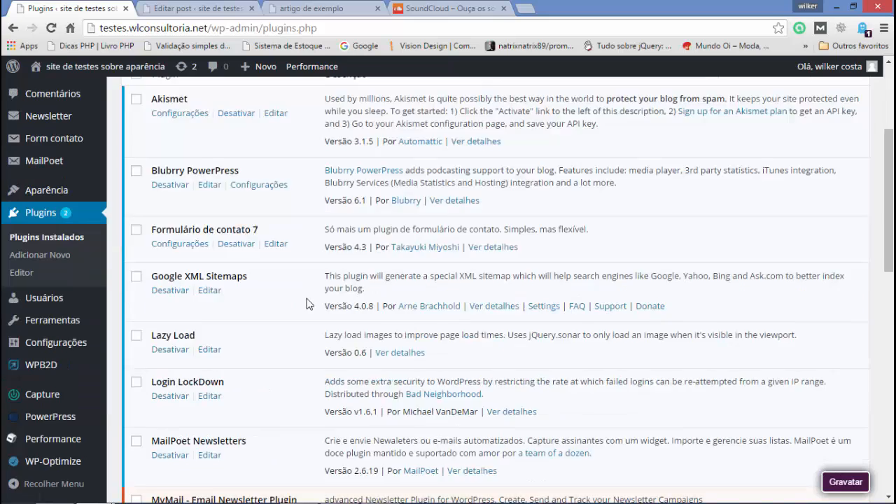
{"action": "scroll", "coordinate": [306, 302], "scroll_direction": "down", "scroll_amount": 1}
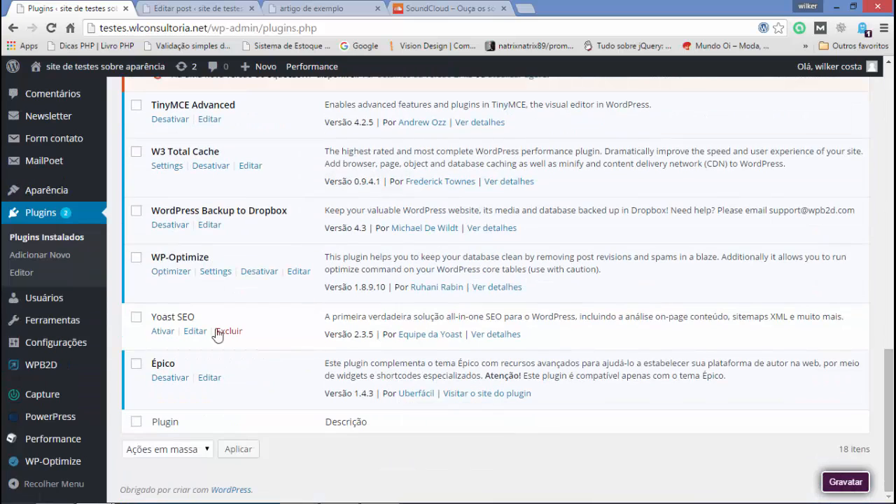
{"action": "left_click", "coordinate": [164, 333]}
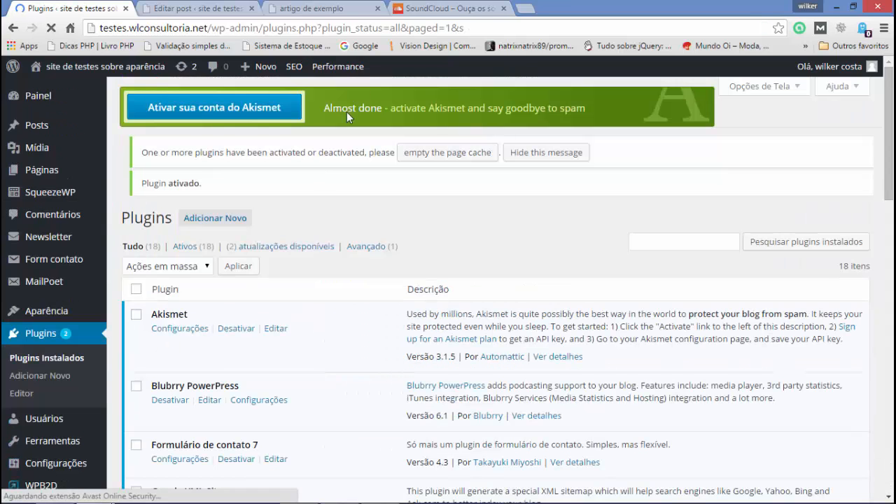
{"action": "left_click", "coordinate": [308, 8]}
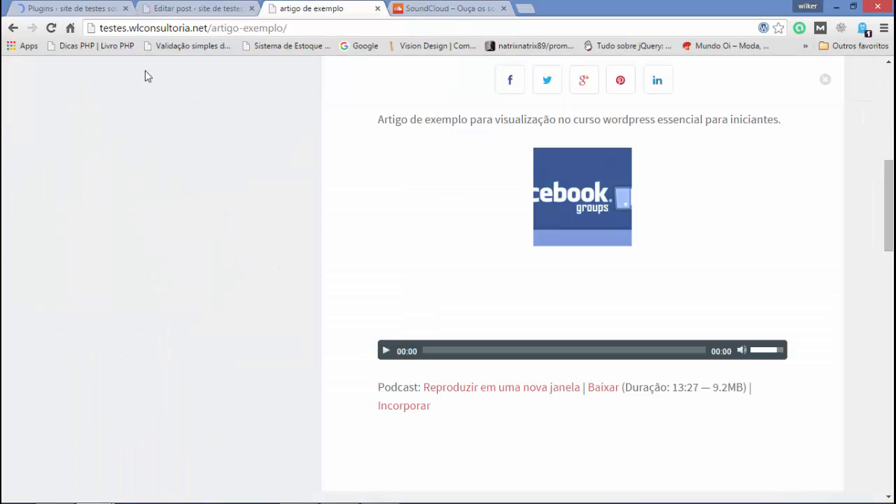
{"action": "left_click", "coordinate": [50, 28]}
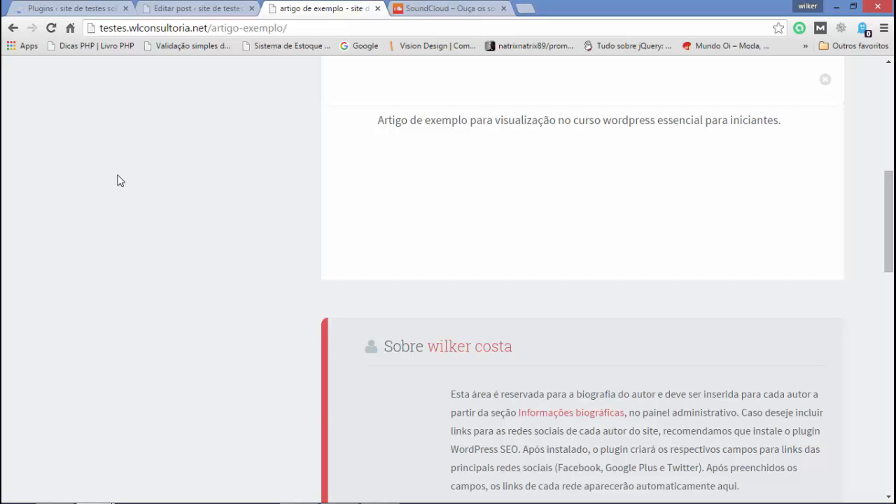
- Open the PowerPress media appearance settings and examine the player, media link and subscription link options
{"action": "left_click", "coordinate": [87, 14]}
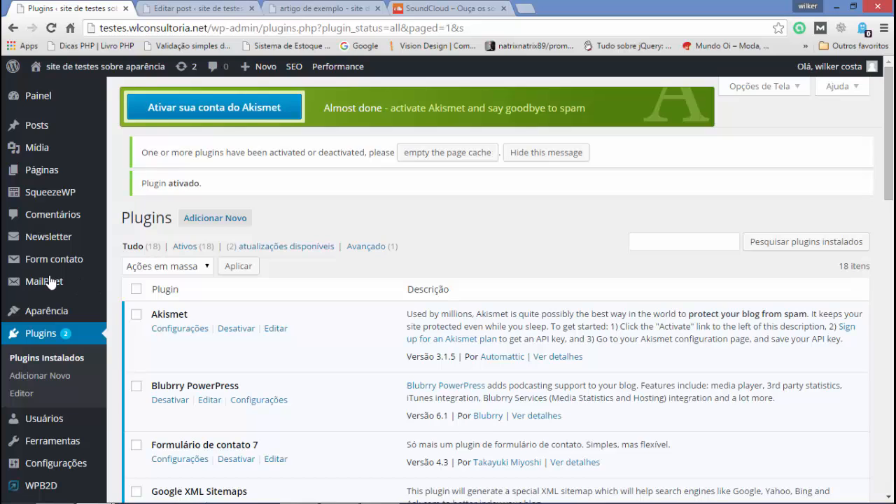
{"action": "scroll", "coordinate": [49, 284], "scroll_direction": "down", "scroll_amount": 2}
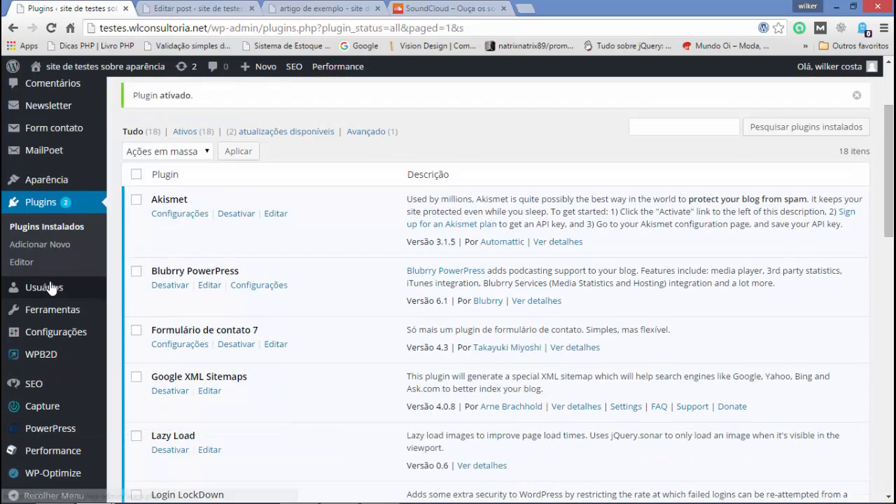
{"action": "scroll", "coordinate": [51, 287], "scroll_direction": "down", "scroll_amount": 2}
{"action": "mouse_move", "coordinate": [70, 414]}
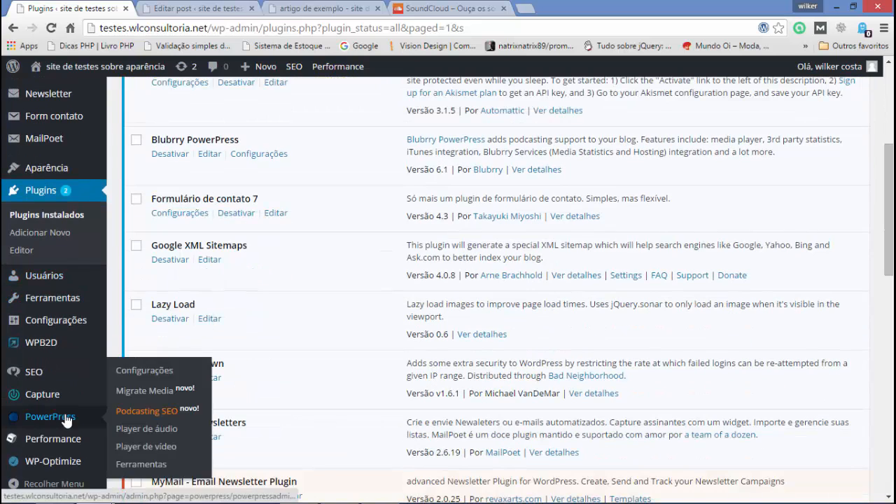
{"action": "left_click", "coordinate": [157, 370]}
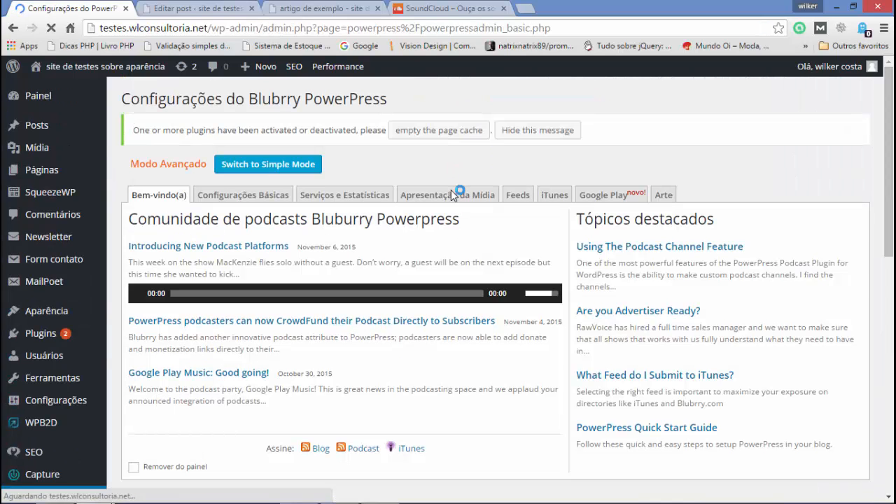
{"action": "left_click", "coordinate": [450, 195]}
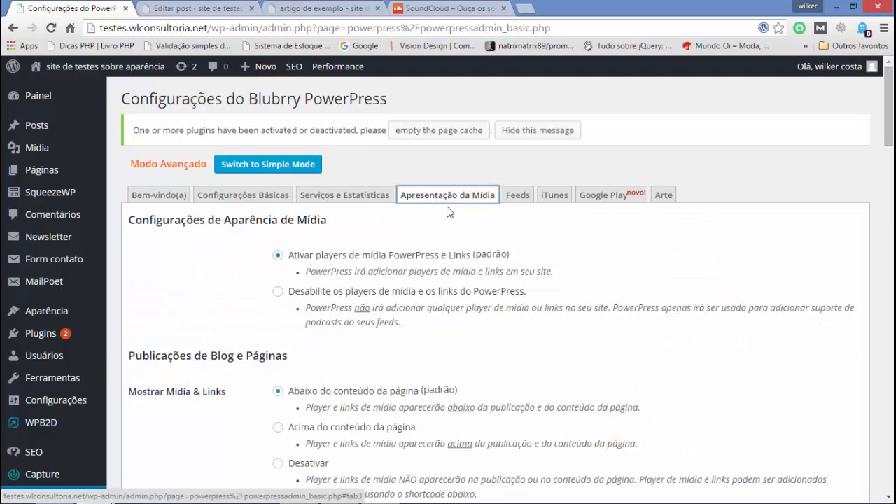
{"action": "scroll", "coordinate": [449, 212], "scroll_direction": "down", "scroll_amount": 4}
{"action": "scroll", "coordinate": [448, 215], "scroll_direction": "down", "scroll_amount": 9}
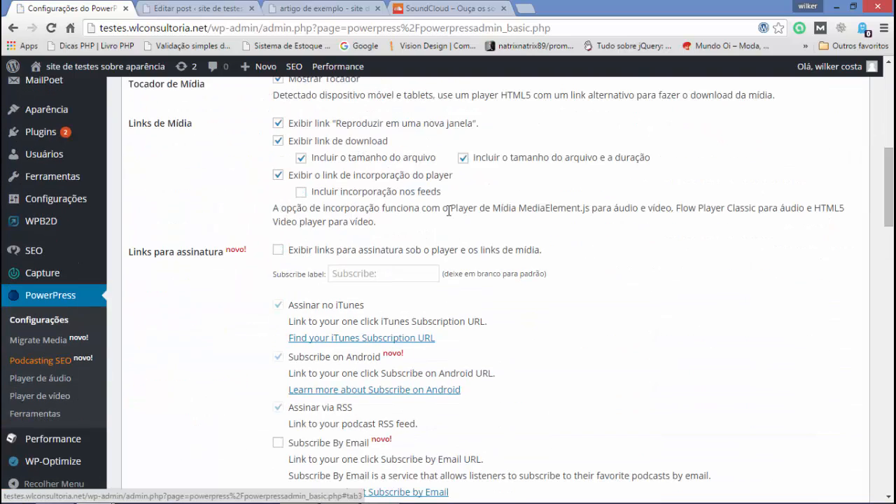
- Copy the [powerpress] player shortcode from the PowerPress shortcodes section of the settings page
{"action": "scroll", "coordinate": [448, 215], "scroll_direction": "down", "scroll_amount": 3}
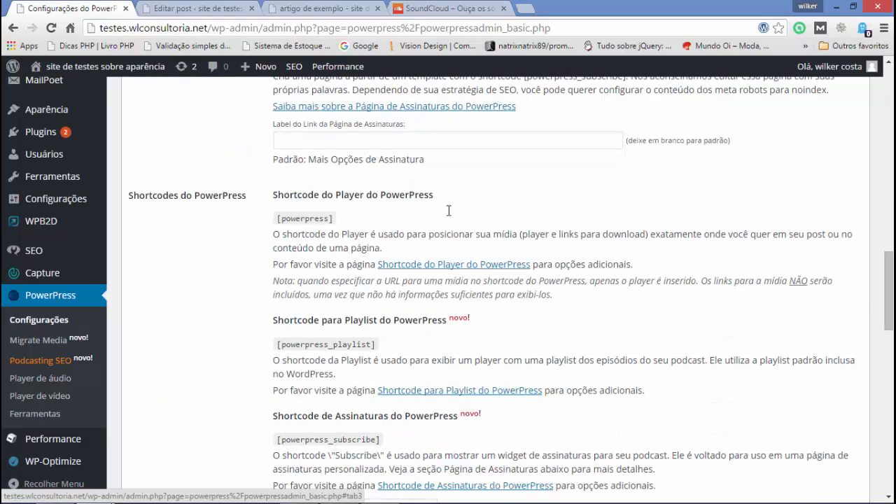
{"action": "triple_click", "coordinate": [315, 220]}
{"action": "key", "text": "ctrl+c"}
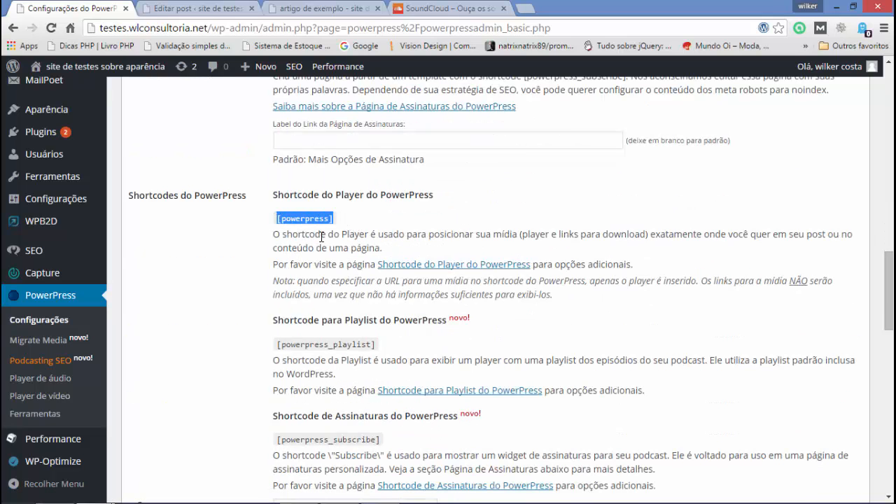
- Paste the [powerpress] shortcode below the image in the content of the "artigo de exemplo" post and update the post
{"action": "left_click", "coordinate": [207, 9]}
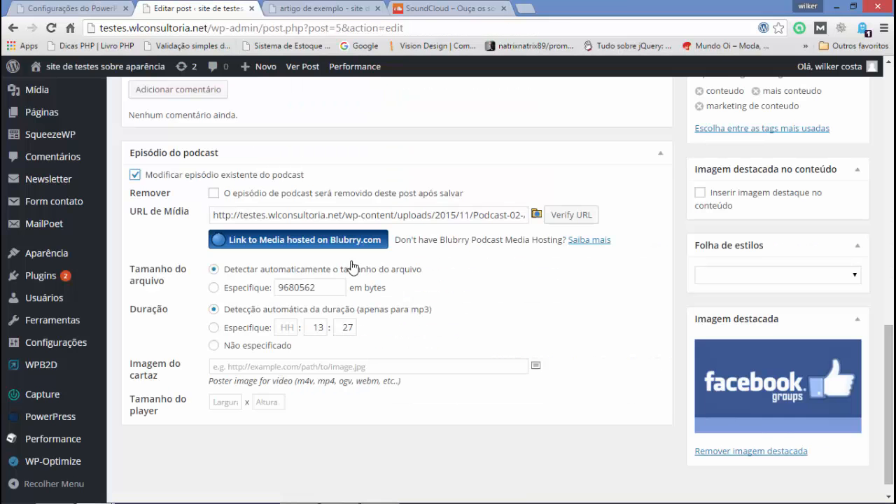
{"action": "scroll", "coordinate": [410, 252], "scroll_direction": "up", "scroll_amount": 8}
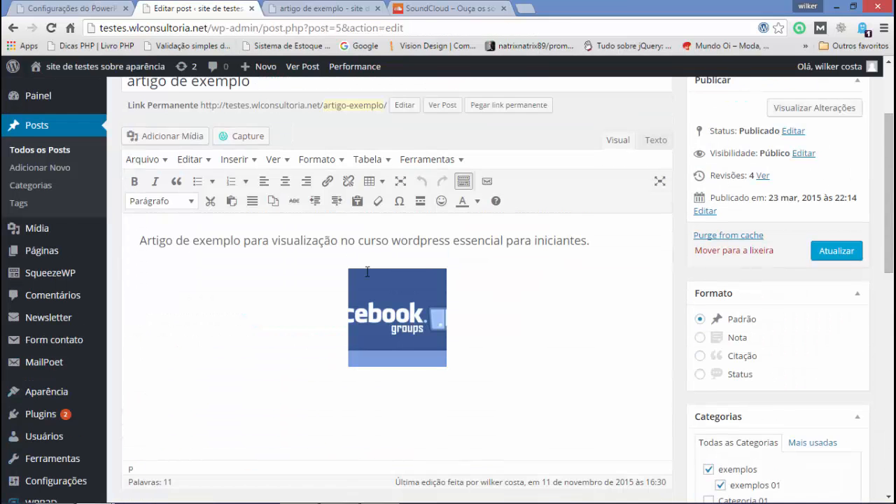
{"action": "scroll", "coordinate": [319, 332], "scroll_direction": "down", "scroll_amount": 1}
{"action": "left_click", "coordinate": [287, 278]}
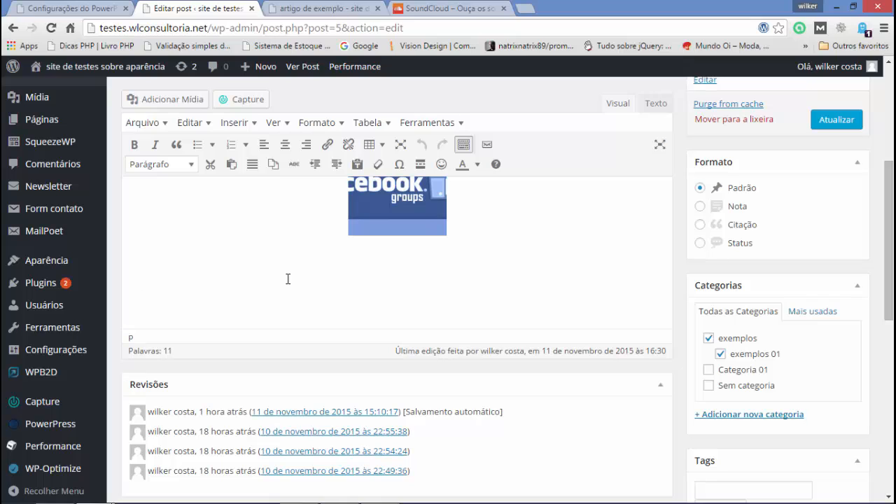
{"action": "key", "text": "ctrl+v"}
{"action": "left_click", "coordinate": [817, 128]}
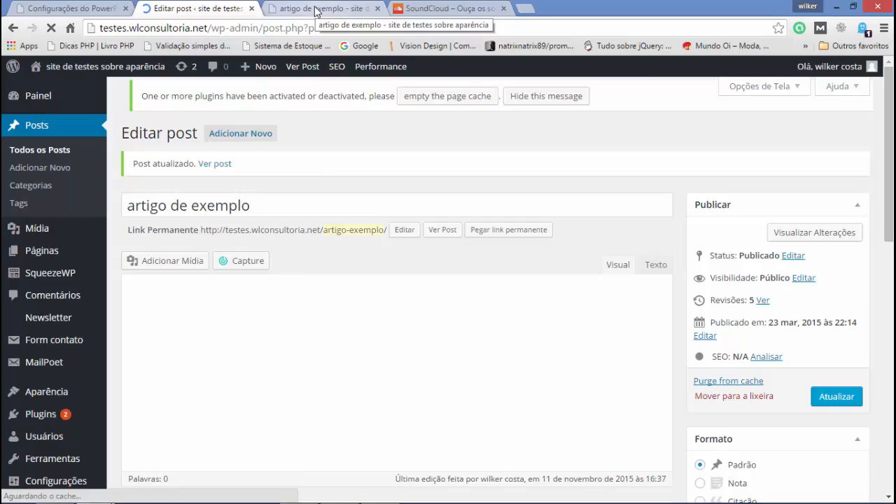
- Reload the published example post and test the podcast player below the image by briefly playing and pausing the audio
{"action": "left_click", "coordinate": [315, 8]}
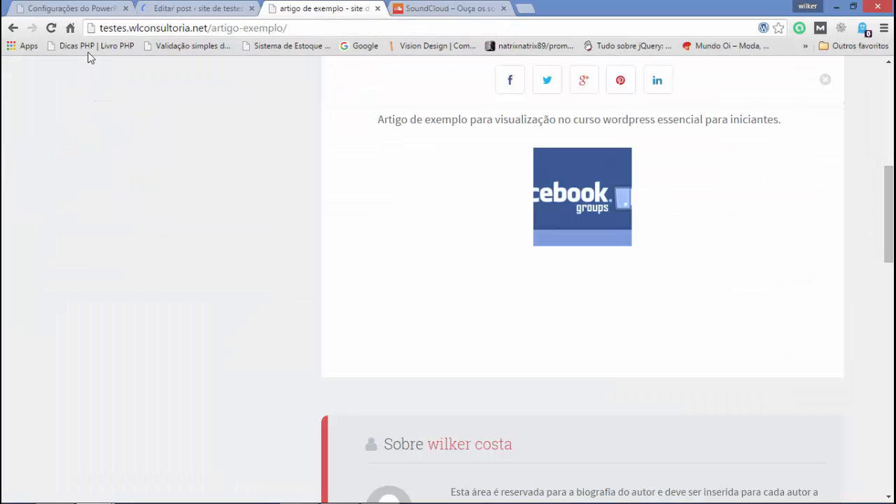
{"action": "key", "text": "F5"}
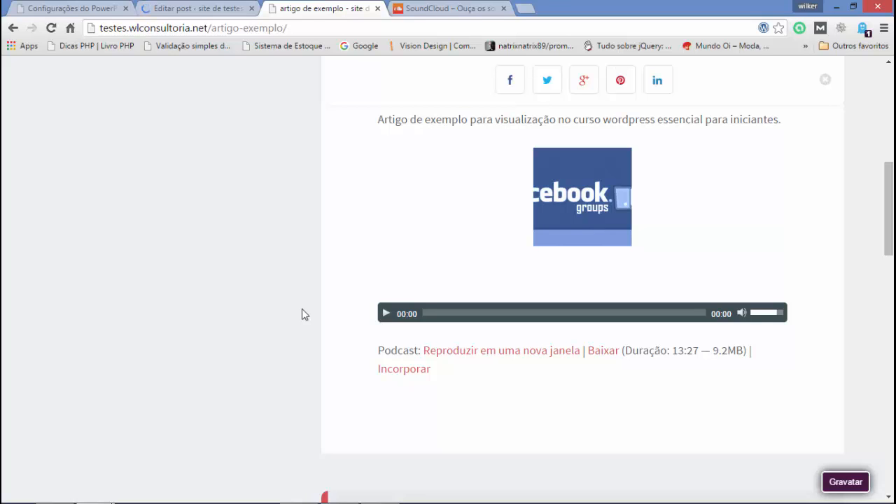
{"action": "left_click", "coordinate": [383, 314]}
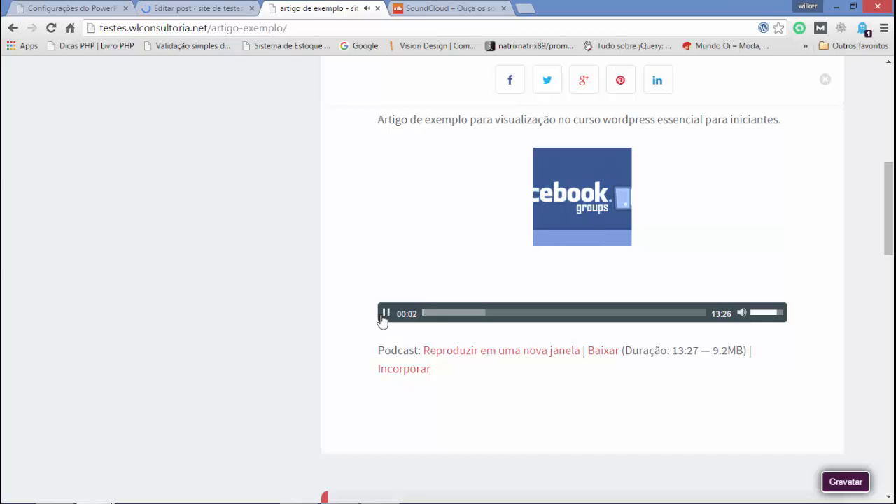
{"action": "left_click", "coordinate": [384, 315]}
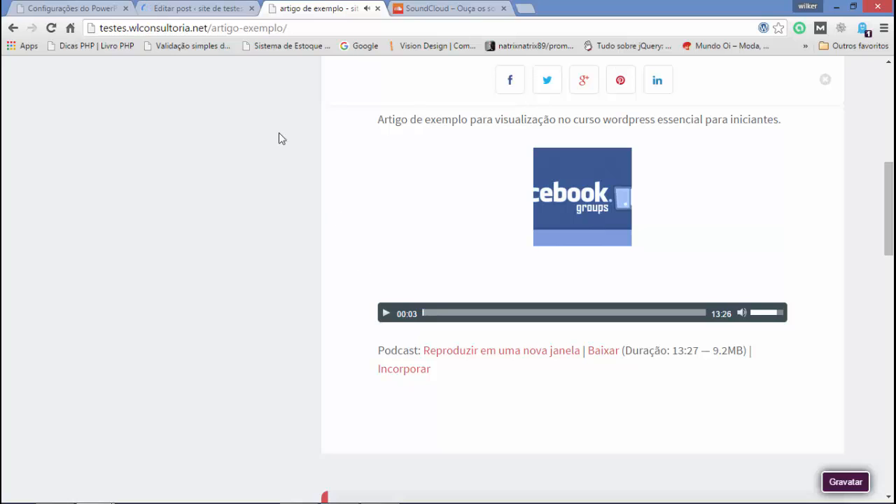